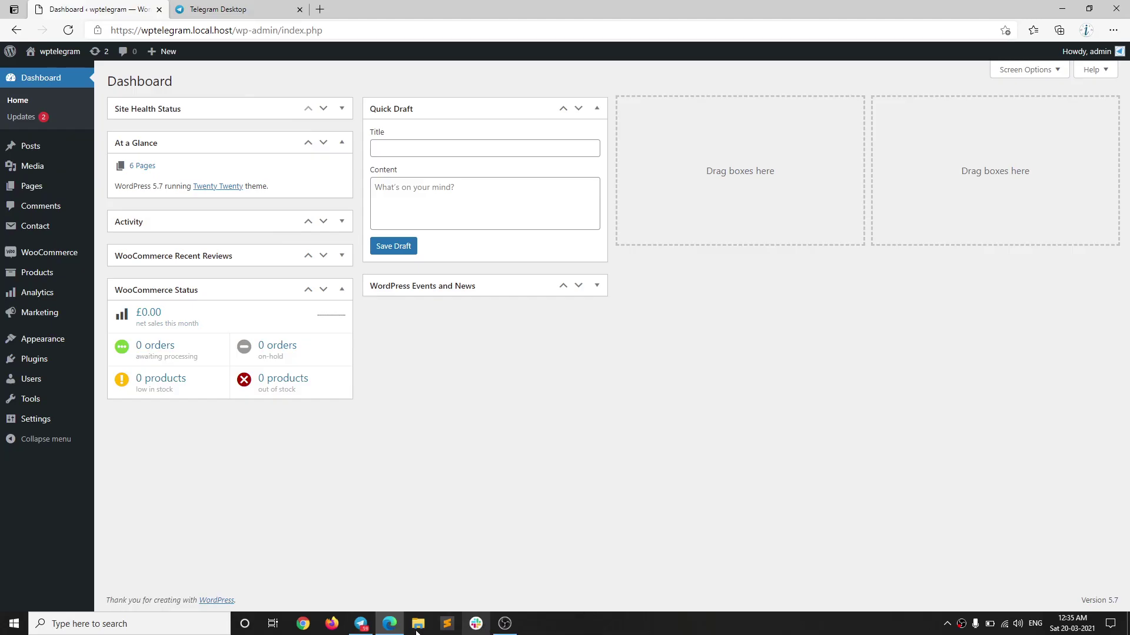
- Review the public test channel, private test channel and Bot Test Group in Telegram Desktop, and return to the WordPress dashboard
click(361, 624)
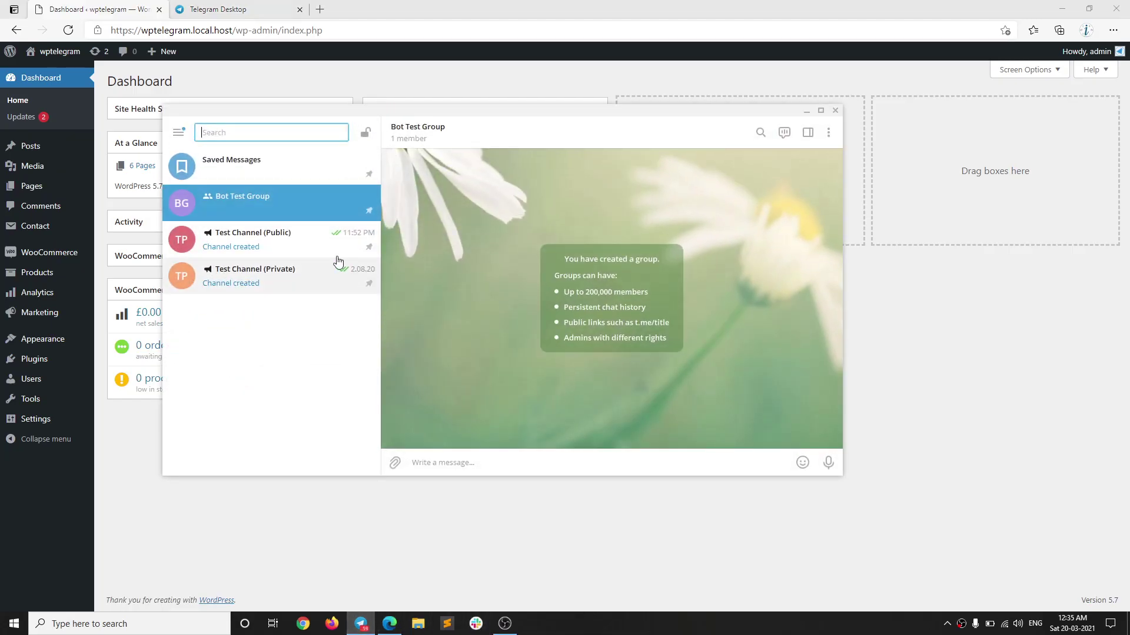
click(255, 245)
click(279, 285)
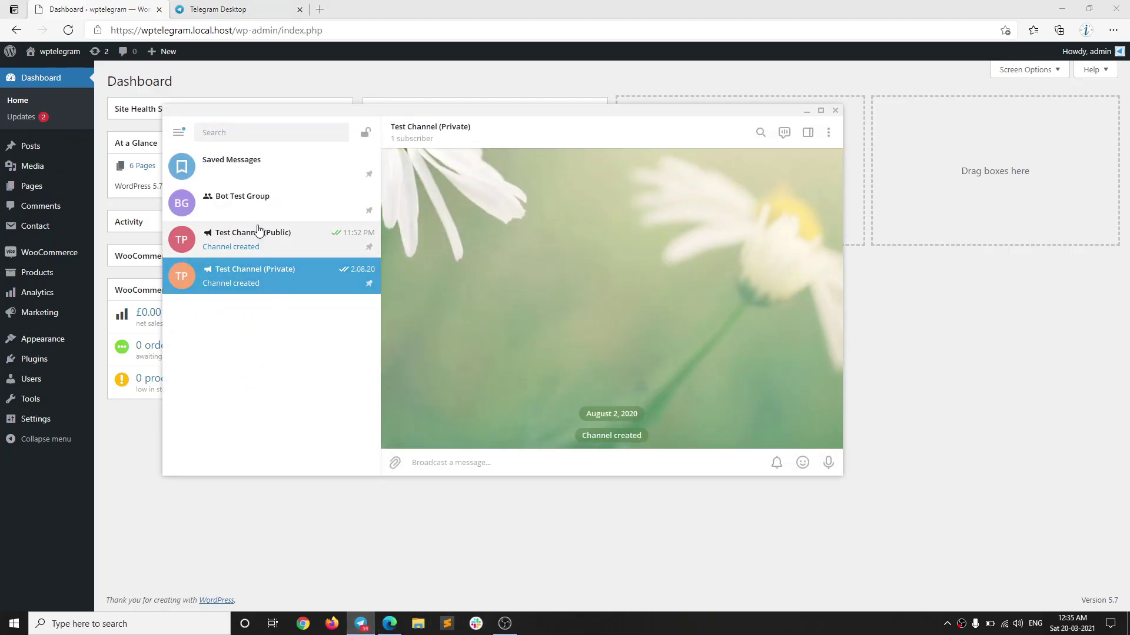
click(294, 209)
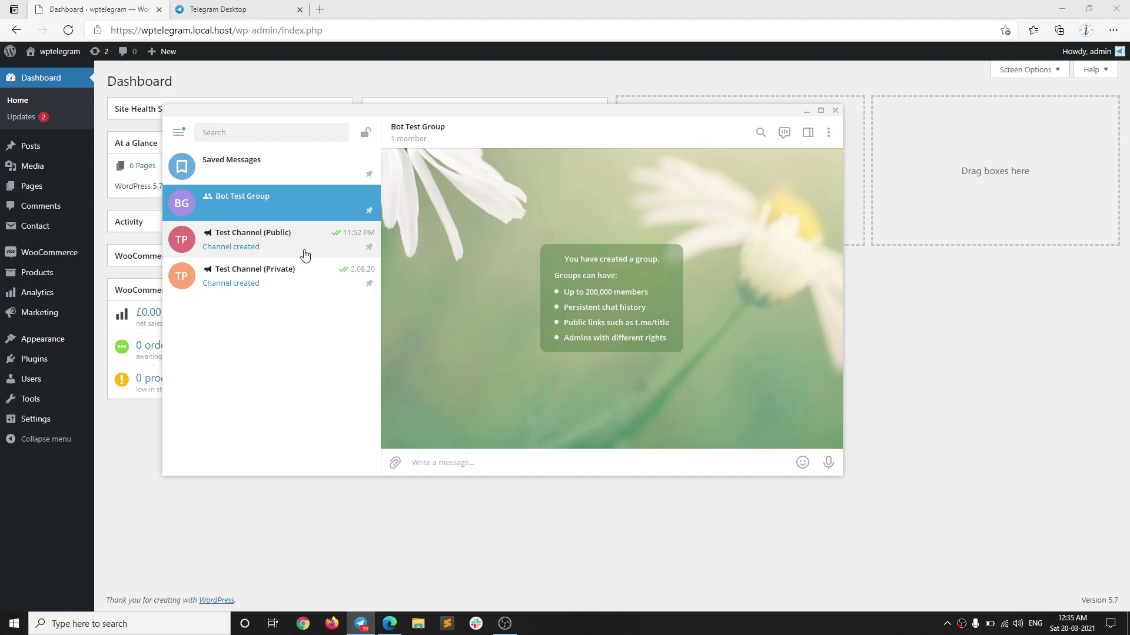
click(283, 81)
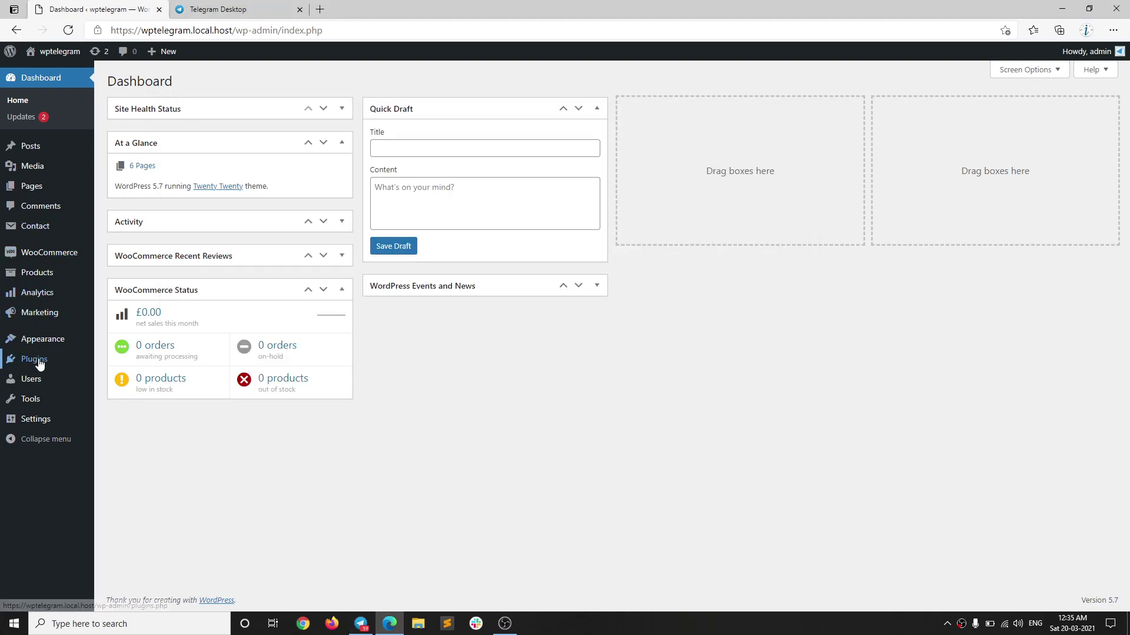
- Search the WordPress plugin directory for "wptelegram" and activate the WP Telegram (Auto Post and Notifications) plugin
mouse_move(52, 361)
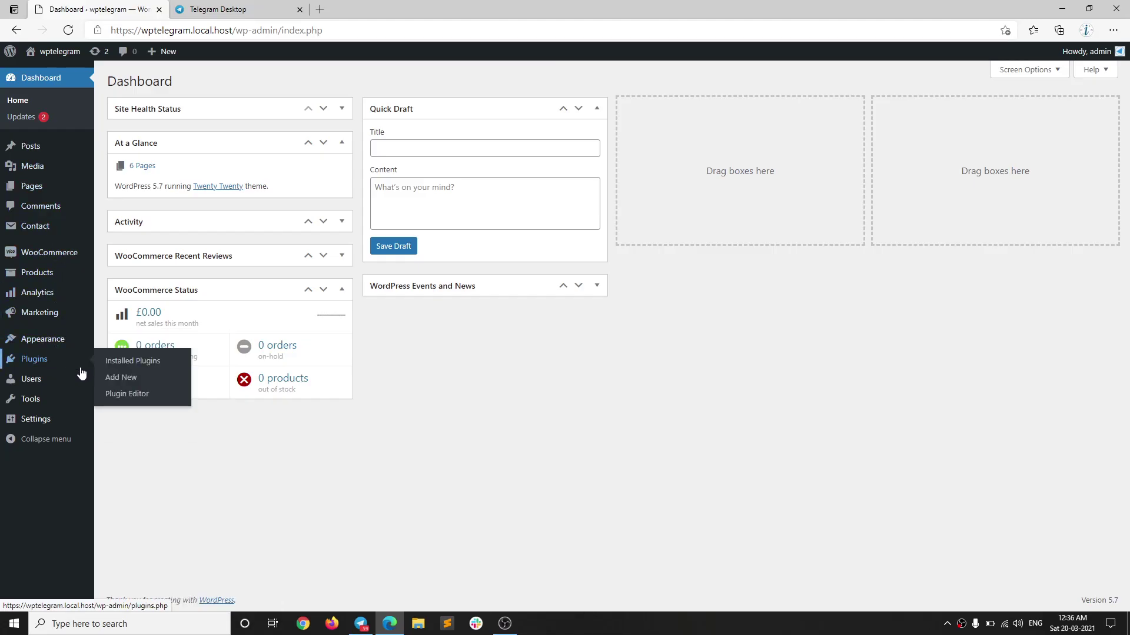
click(117, 379)
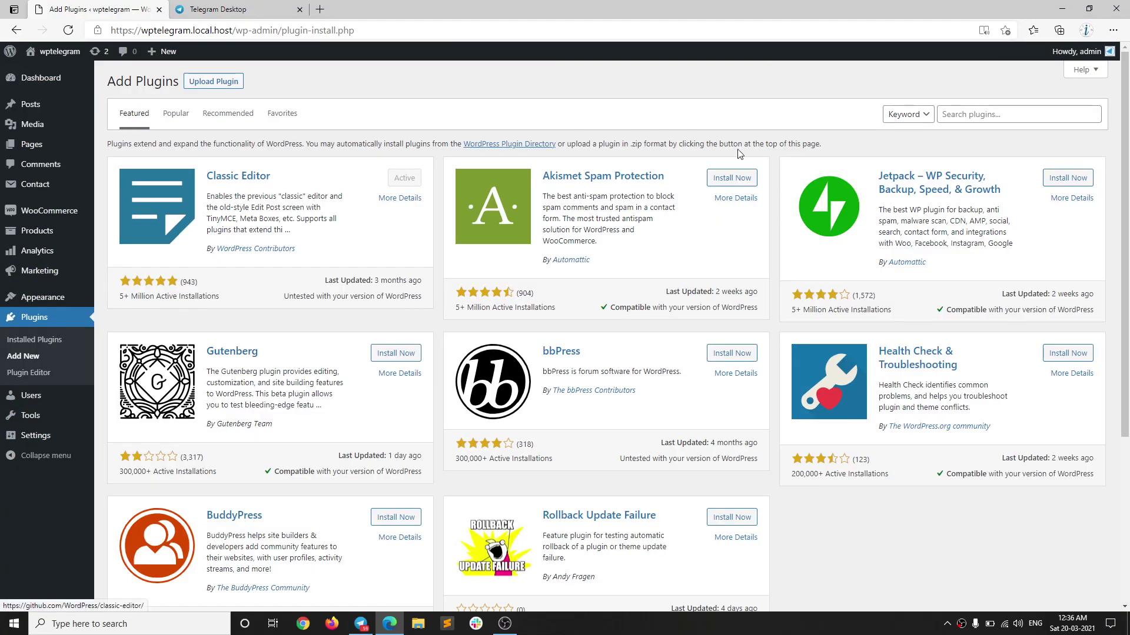
click(958, 116)
text(wptelegram)
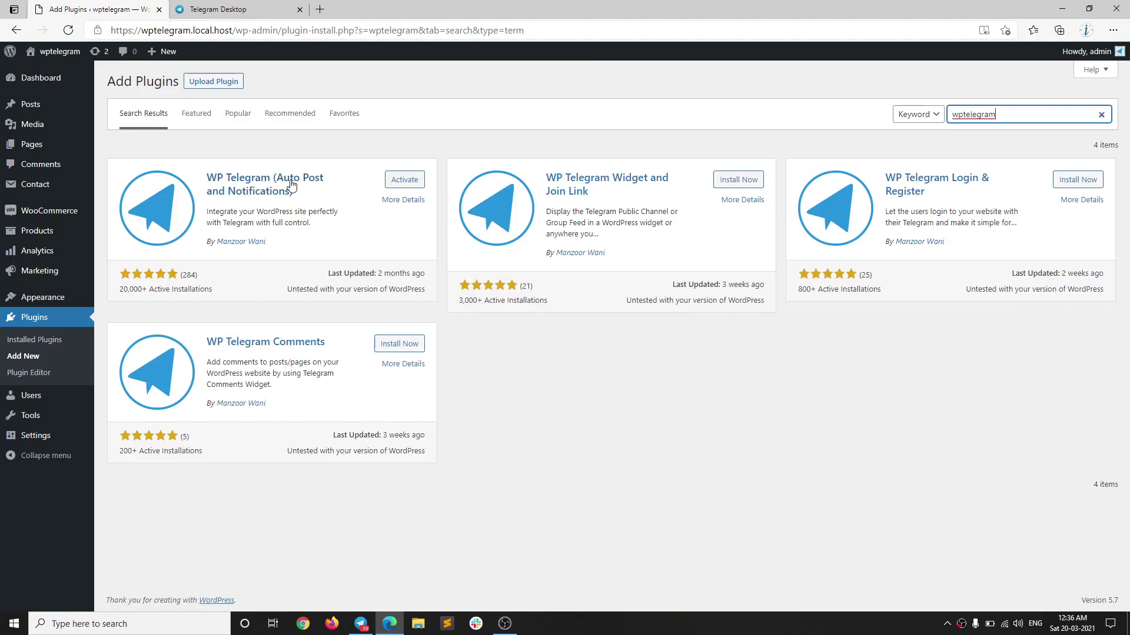
drag(120, 289, 140, 289)
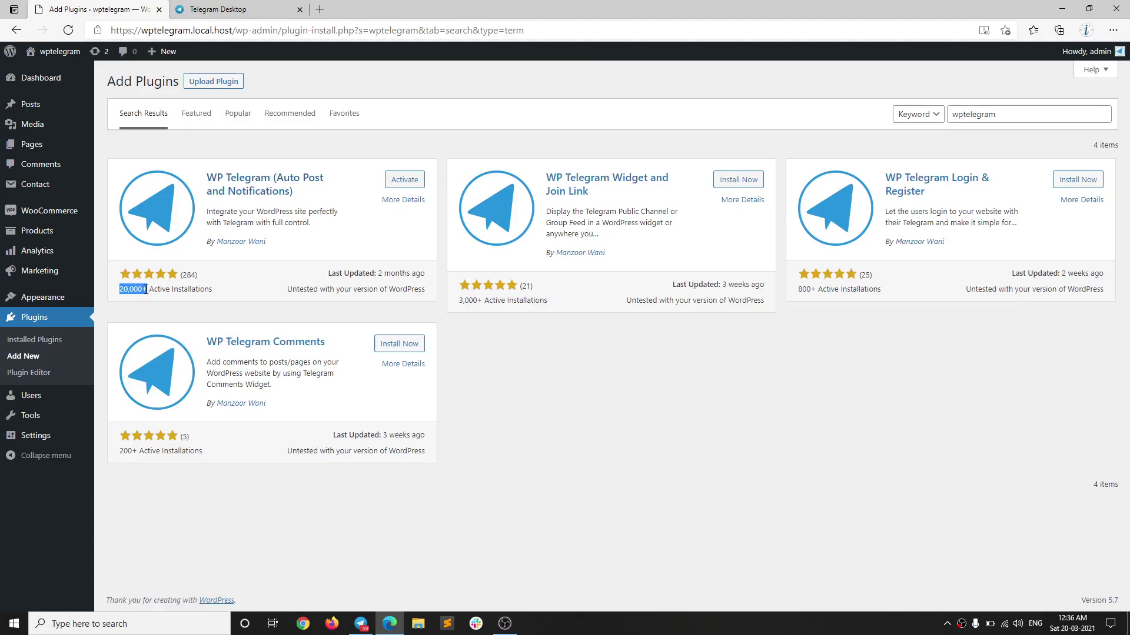
click(177, 290)
click(399, 183)
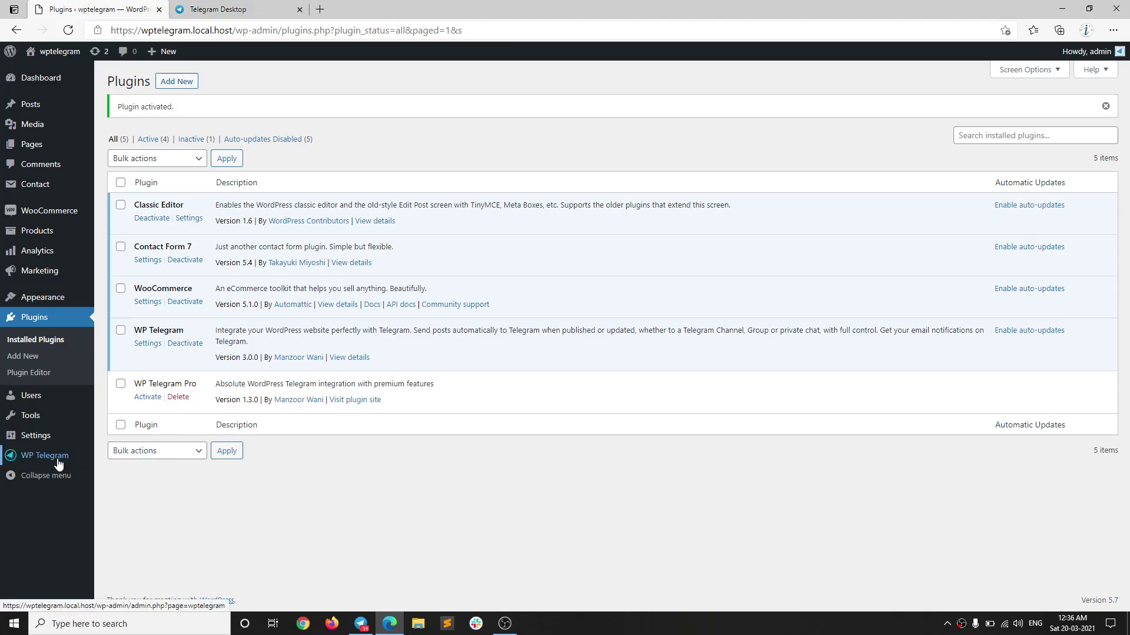
- Open the WP Telegram plugin's settings and read through the bot setup instructions
click(56, 461)
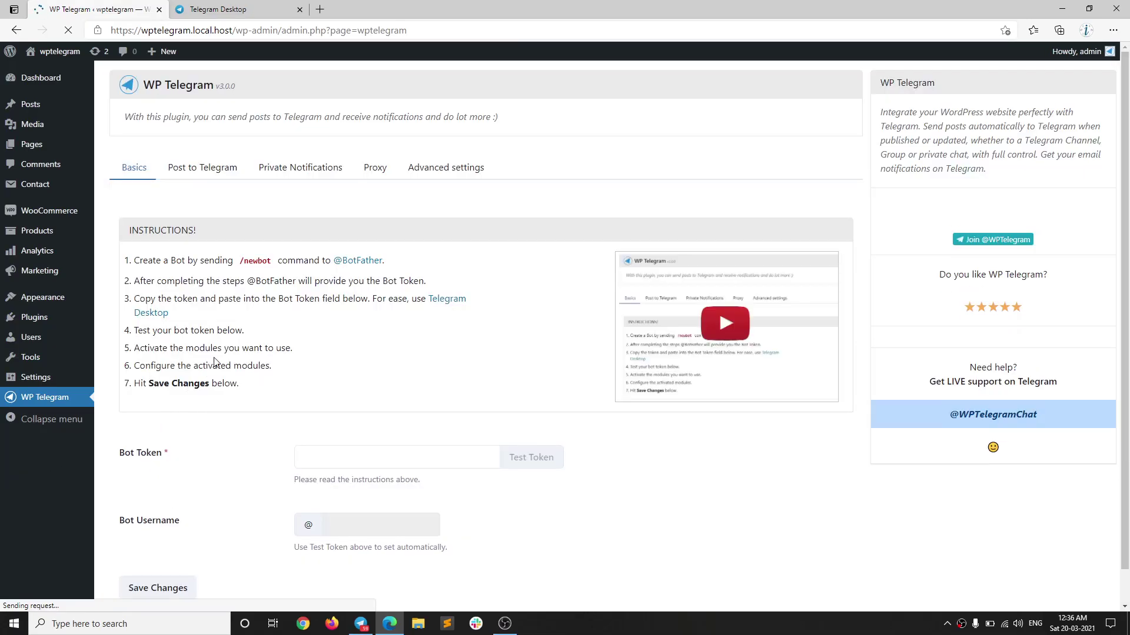
scroll(241, 289, down, 1)
scroll(239, 288, up, 1)
scroll(250, 278, down, 1)
drag(135, 226, 248, 351)
click(248, 352)
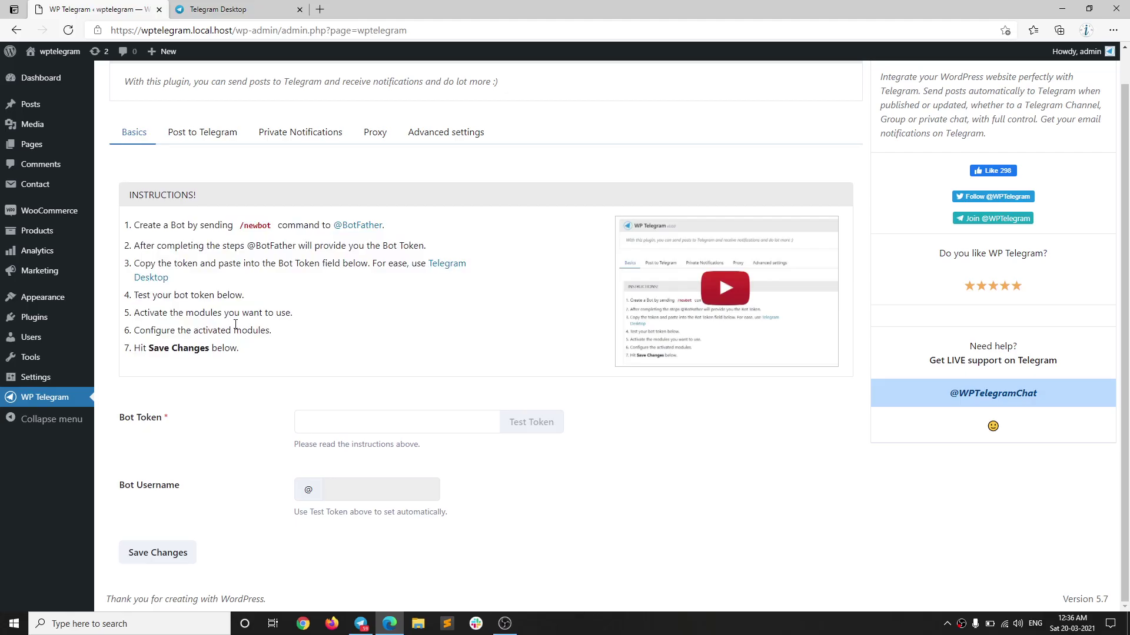
drag(135, 225, 268, 225)
drag(383, 227, 333, 226)
key(ctrl+c)
right_click(353, 229)
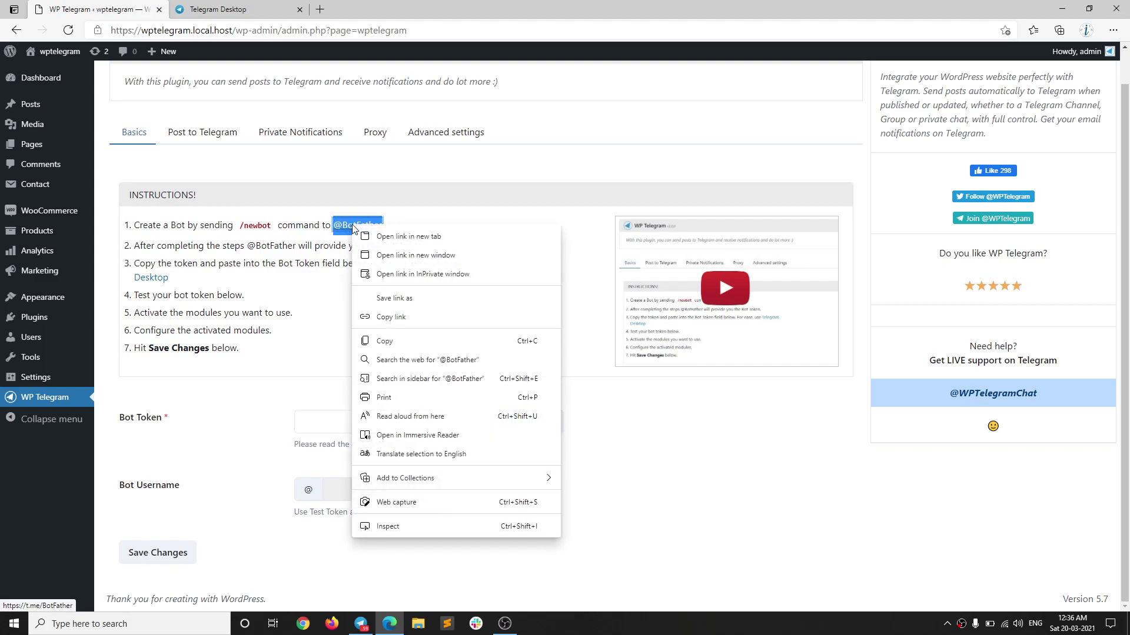
click(392, 343)
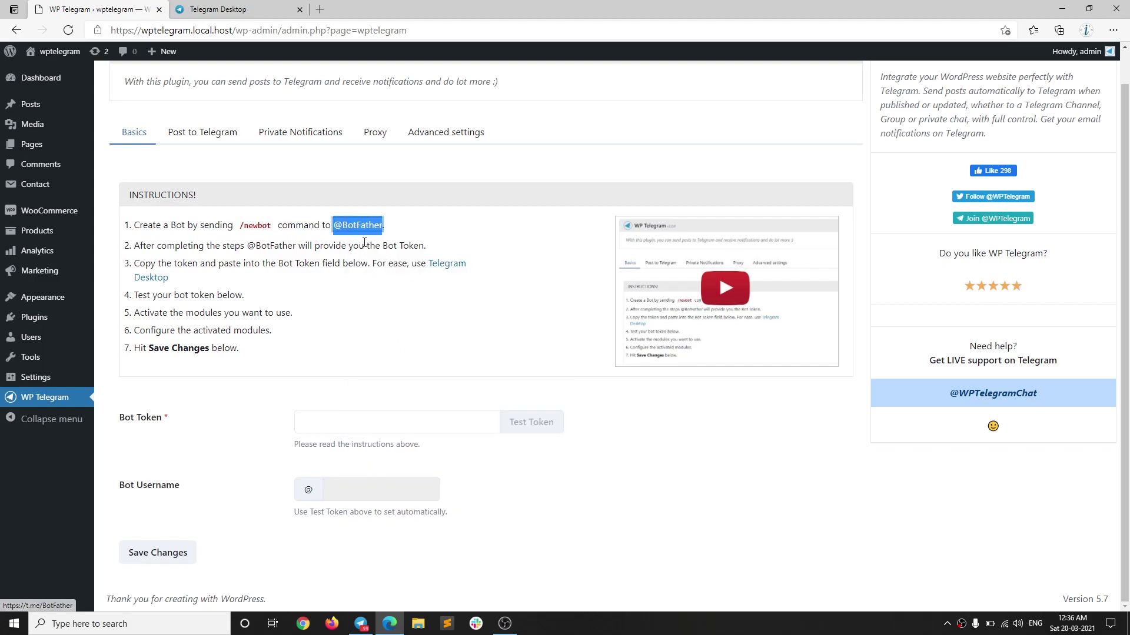
- Look at the Telegram Desktop app and its download page, and return to the WP Telegram settings
click(360, 623)
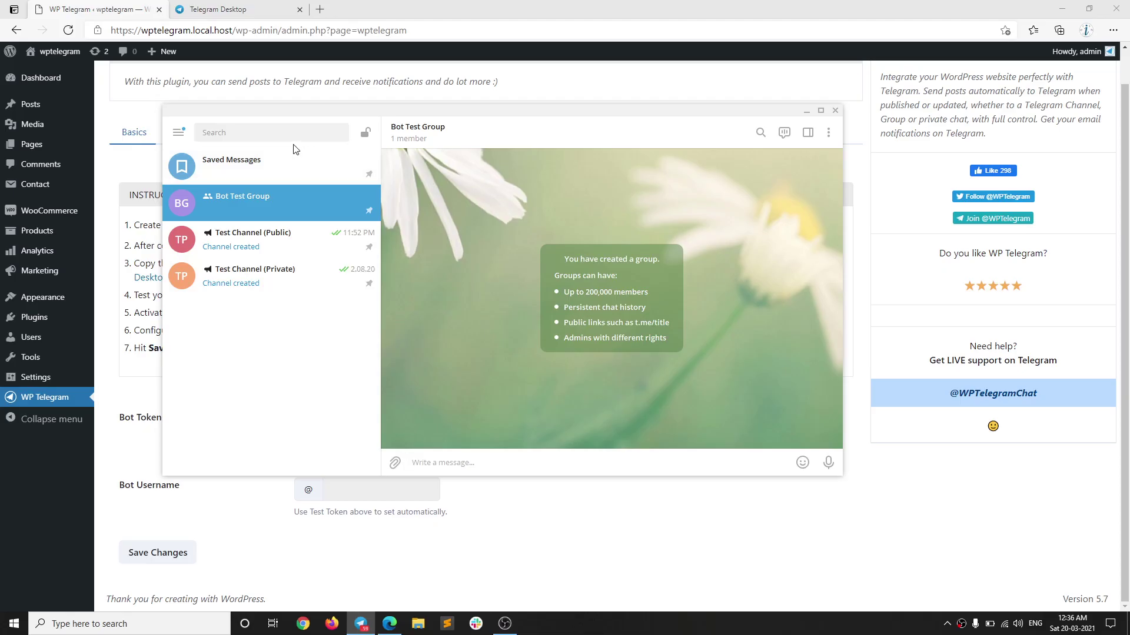
drag(321, 117, 343, 135)
click(221, 7)
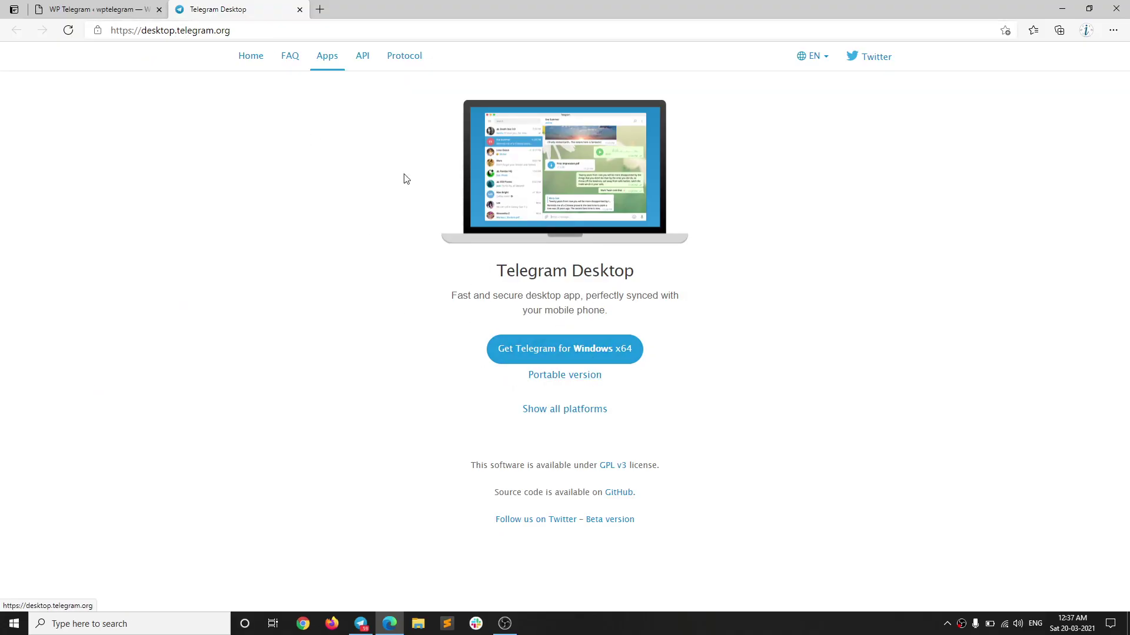
click(109, 9)
click(361, 623)
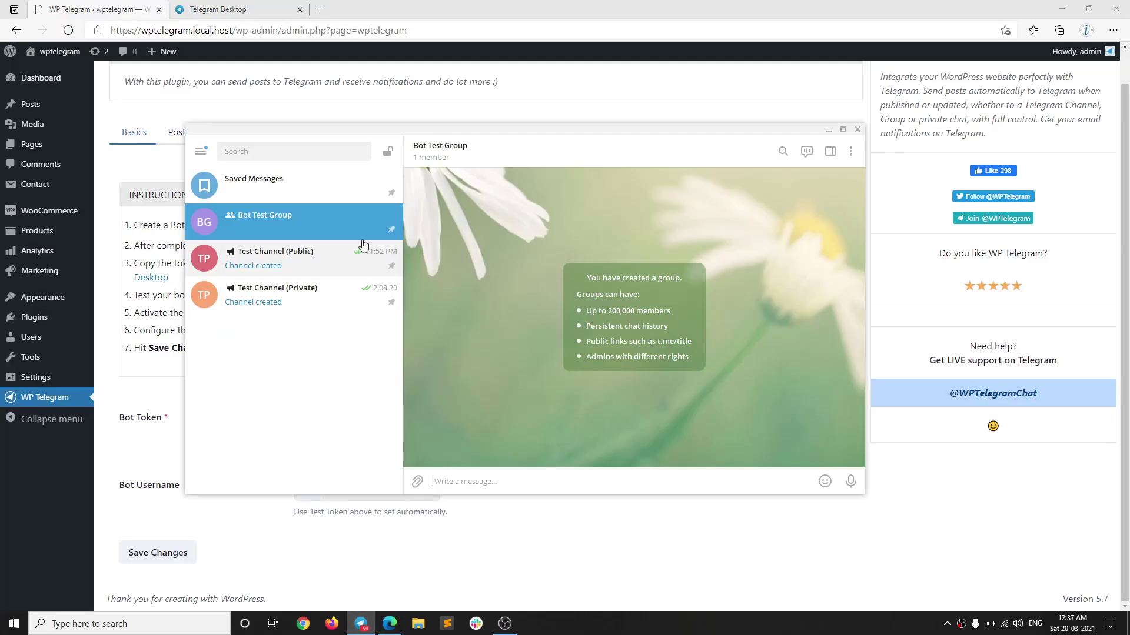
click(293, 152)
right_click(293, 154)
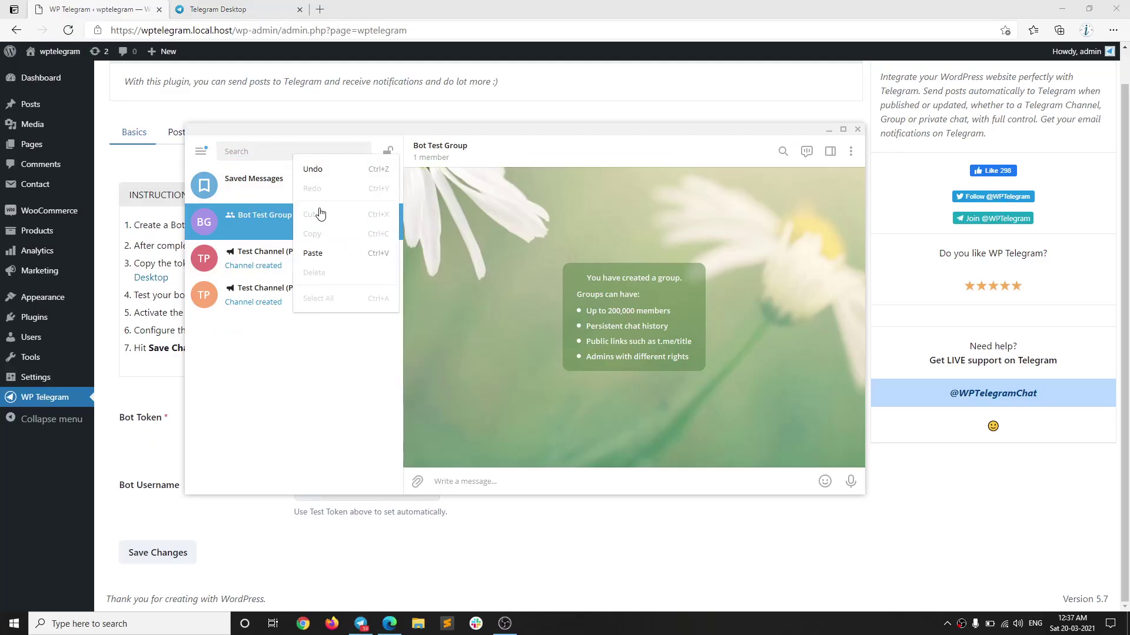
click(312, 254)
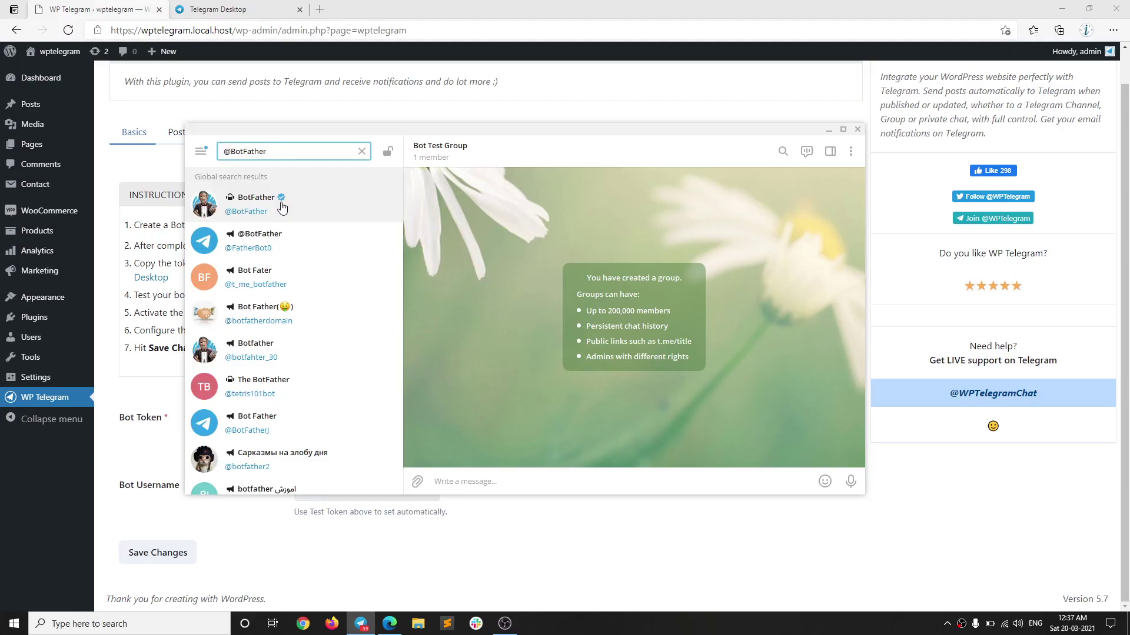
click(282, 207)
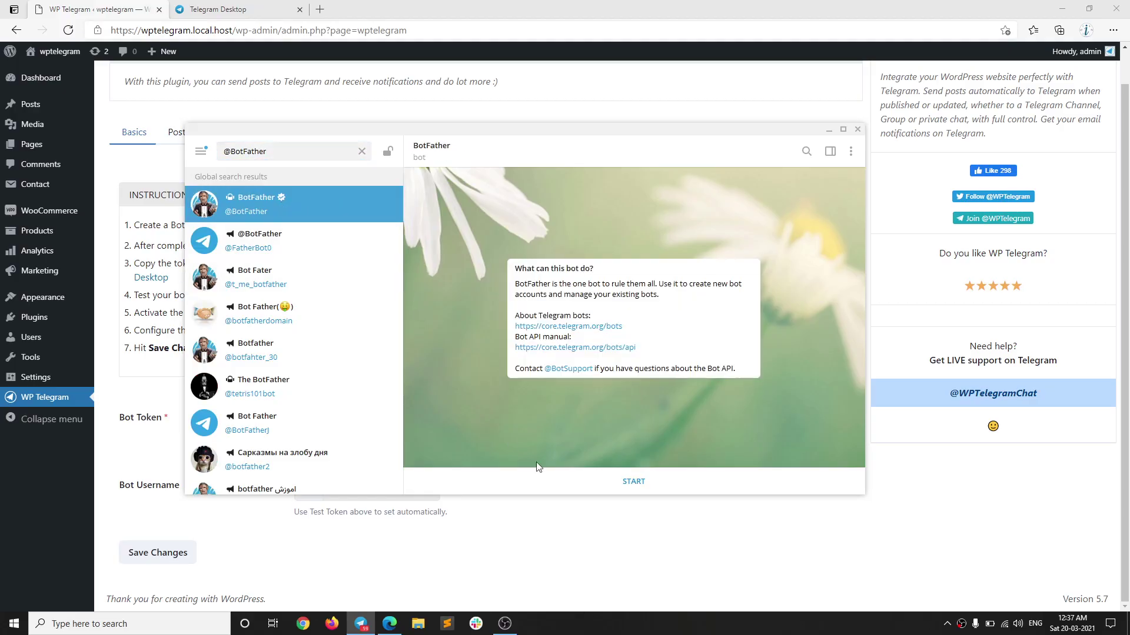
click(634, 482)
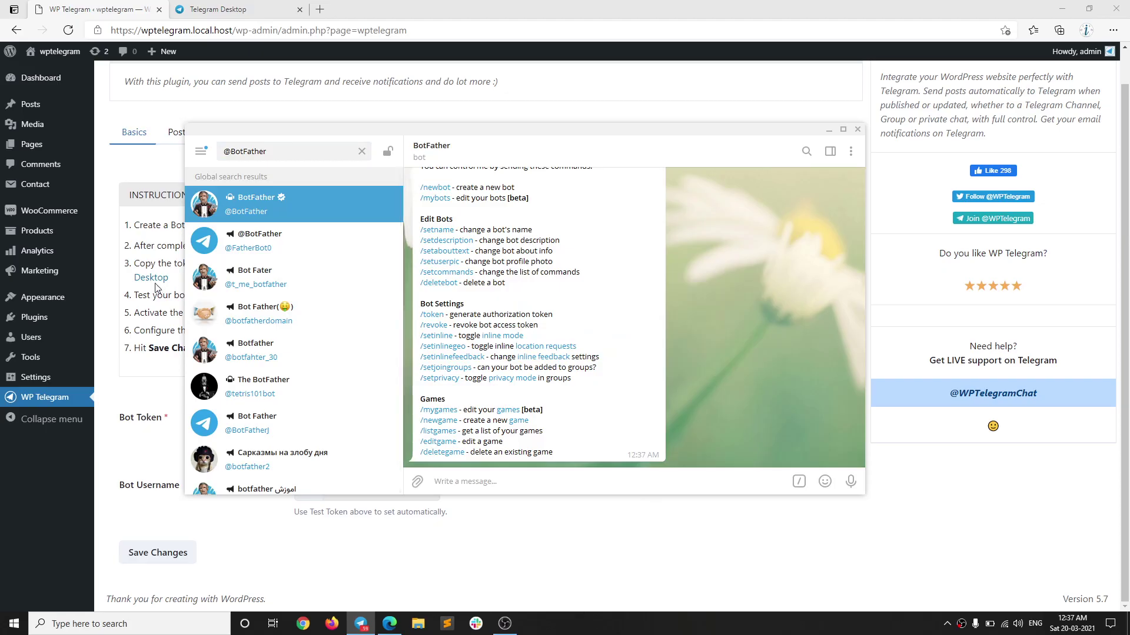
- Copy the /newbot command from the plugin's setup instructions and send it to BotFather in Telegram
click(94, 9)
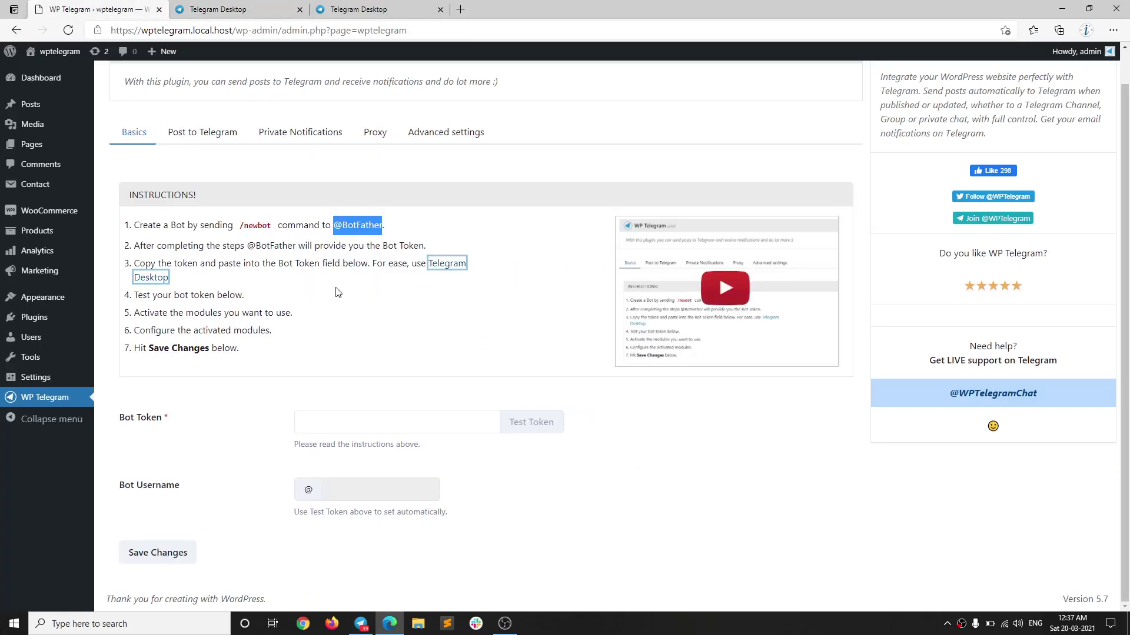
drag(241, 227, 272, 230)
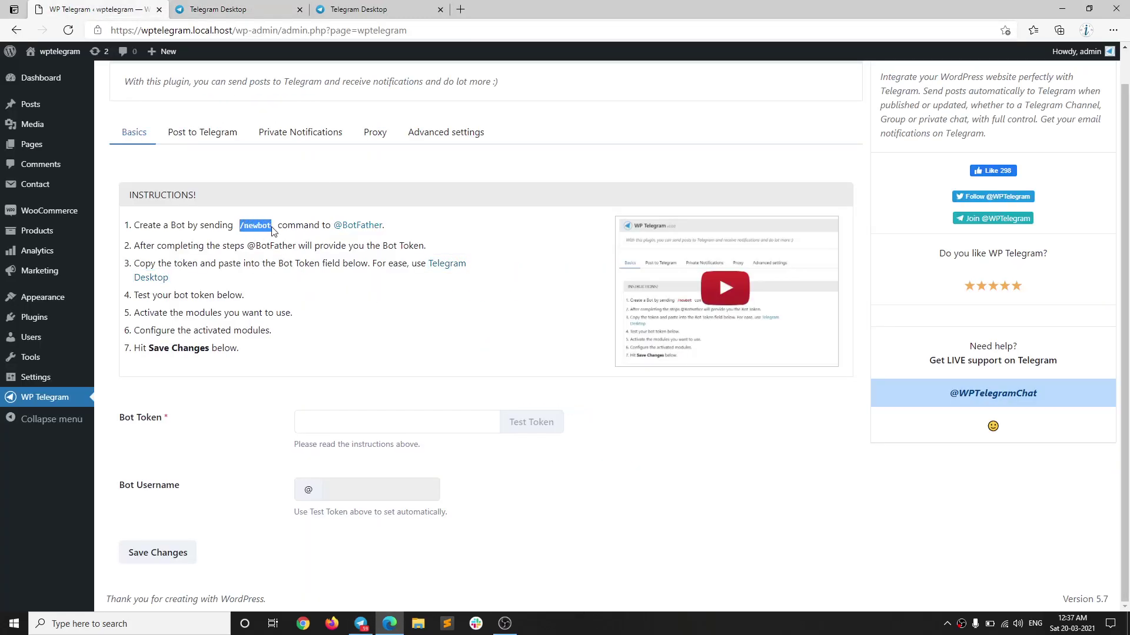
right_click(267, 228)
click(283, 238)
click(361, 624)
right_click(511, 484)
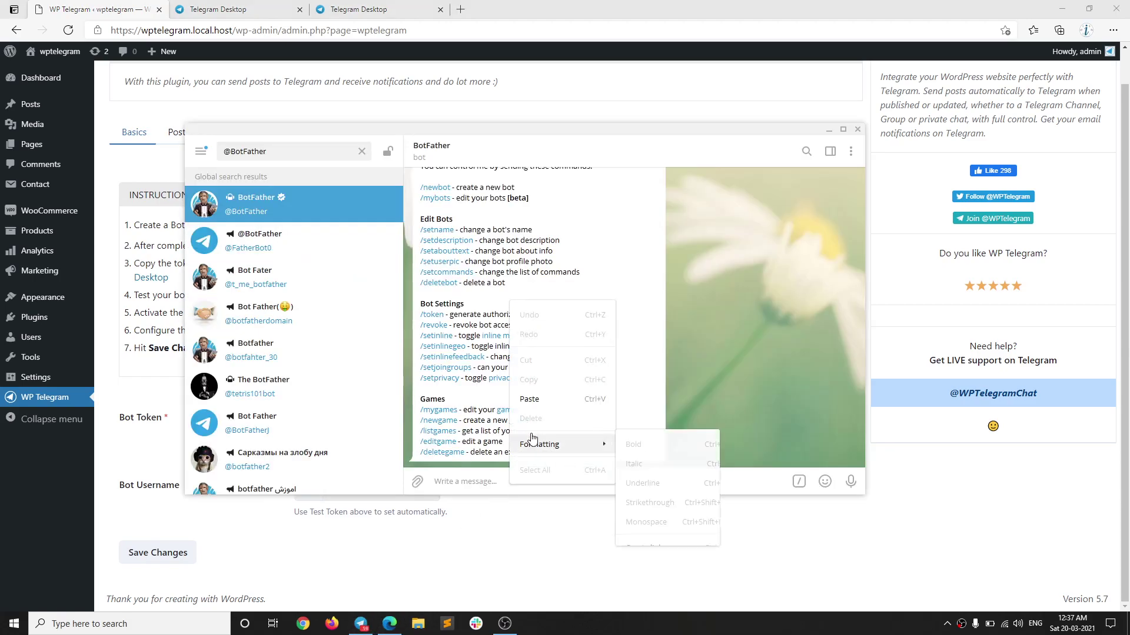
click(544, 404)
key(Return)
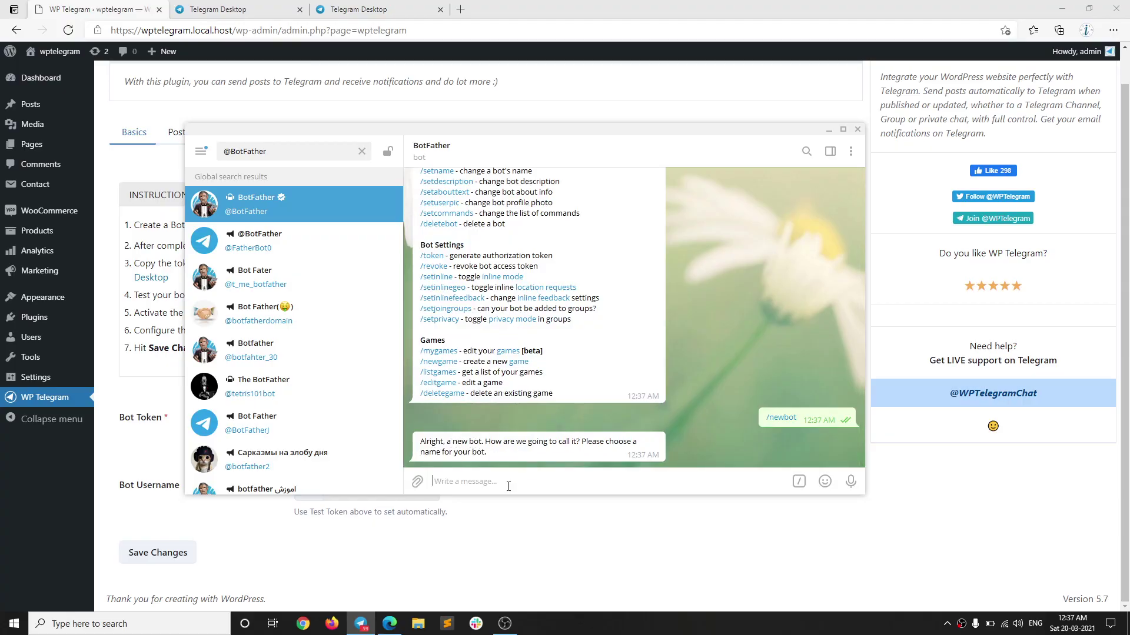
- Give BotFather the bot name "Bot for WP Telegram" and the bot username "WPTelegramTest1234Bot"
text(Bot for WP TElegramm)
key(Return)
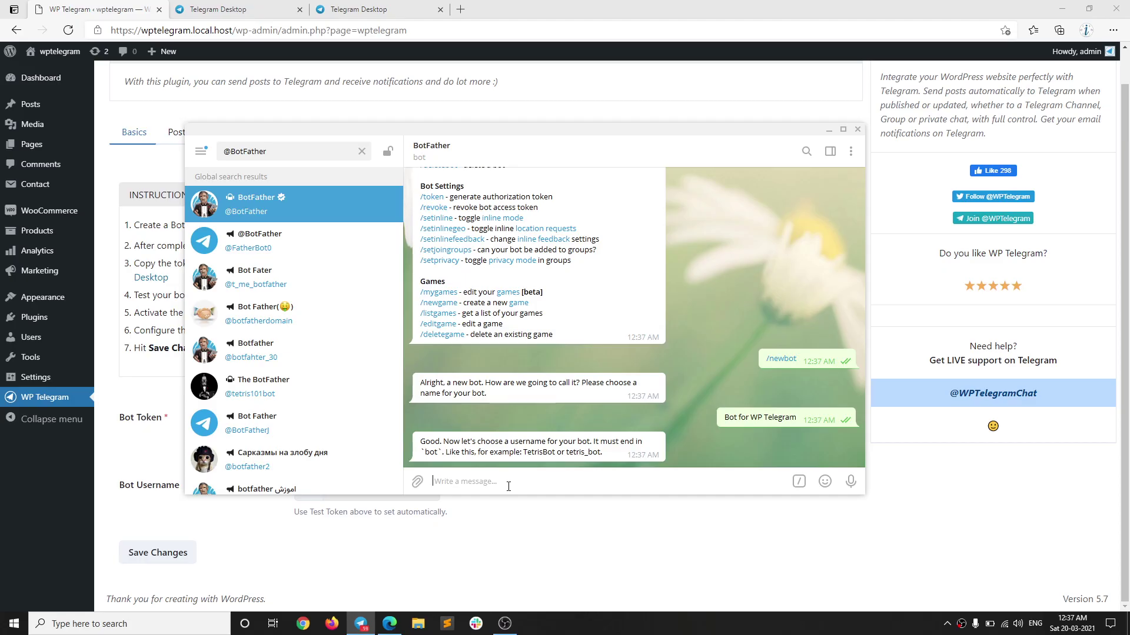
text(WPTelegramTest1234Bot)
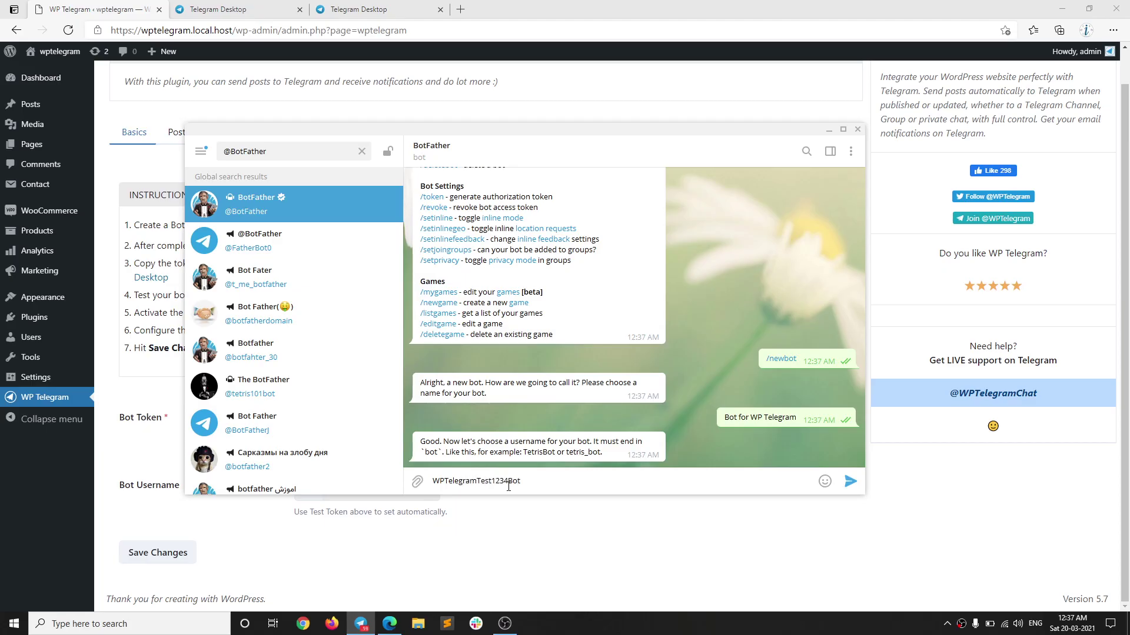
key(Return)
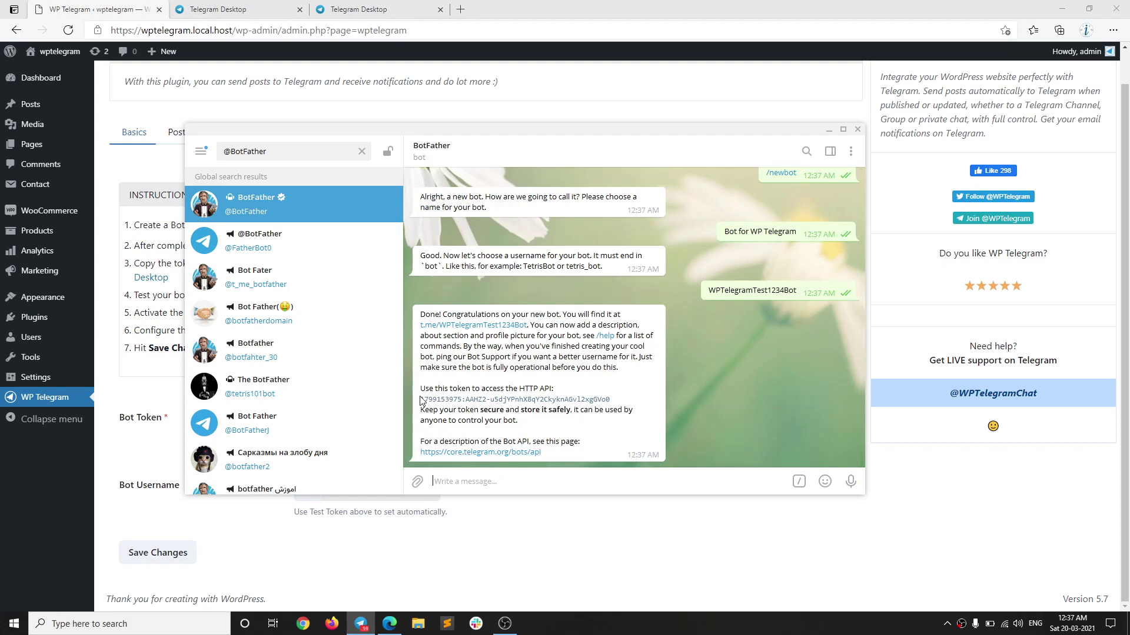
- Copy the bot's API token from BotFather's reply and paste it into the Bot Token field of the WP Telegram settings
drag(422, 400, 613, 400)
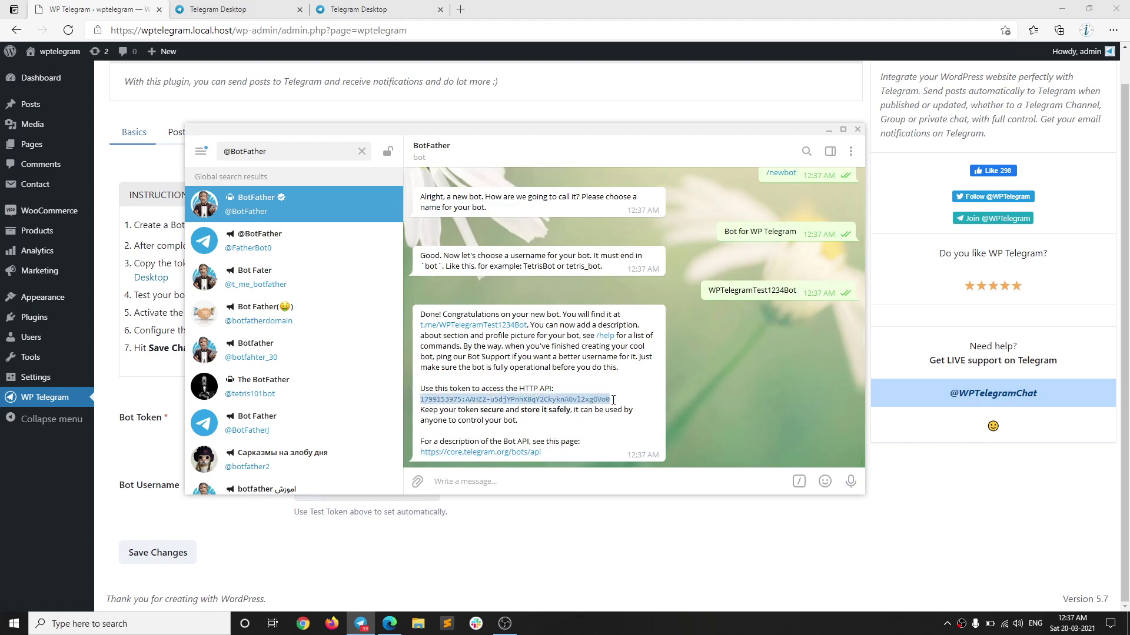
right_click(569, 400)
click(595, 415)
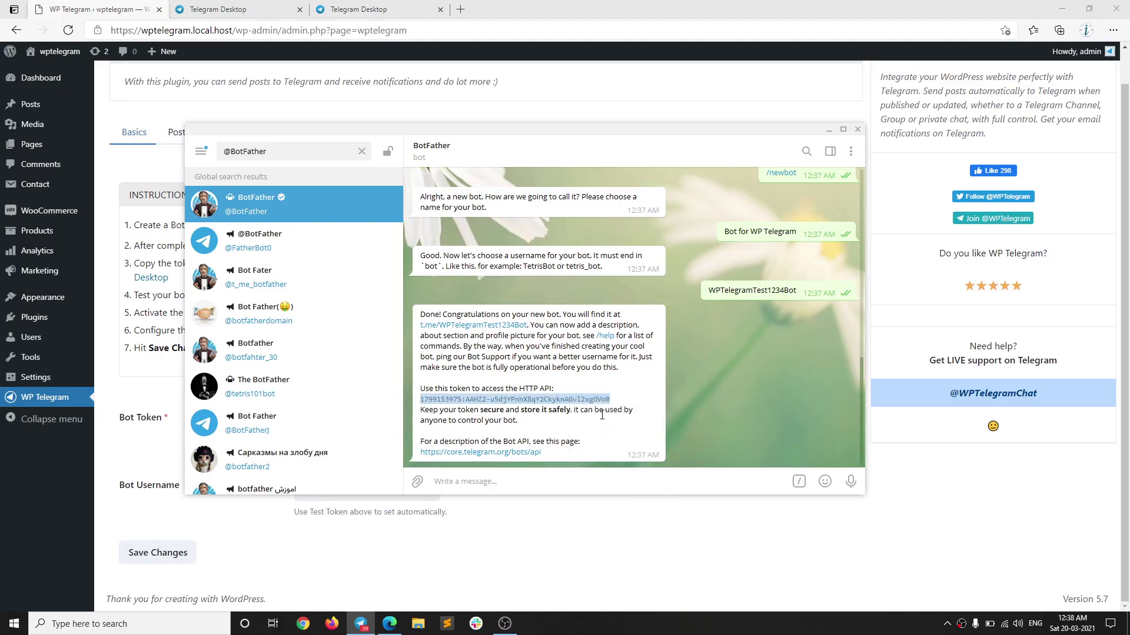
key(alt+Tab)
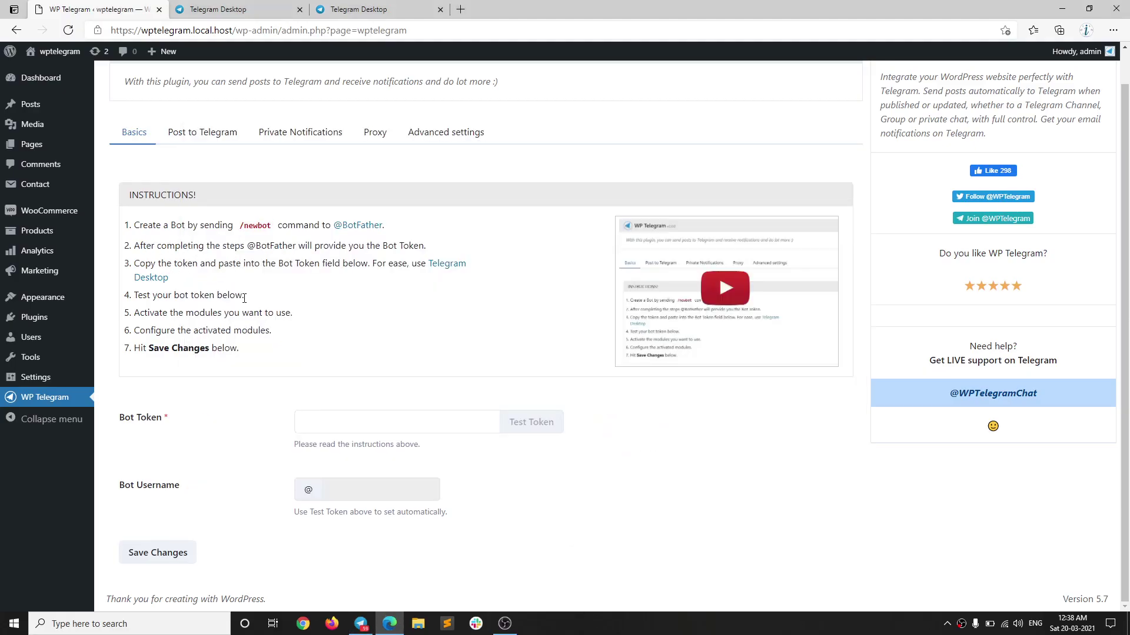
click(325, 421)
right_click(326, 422)
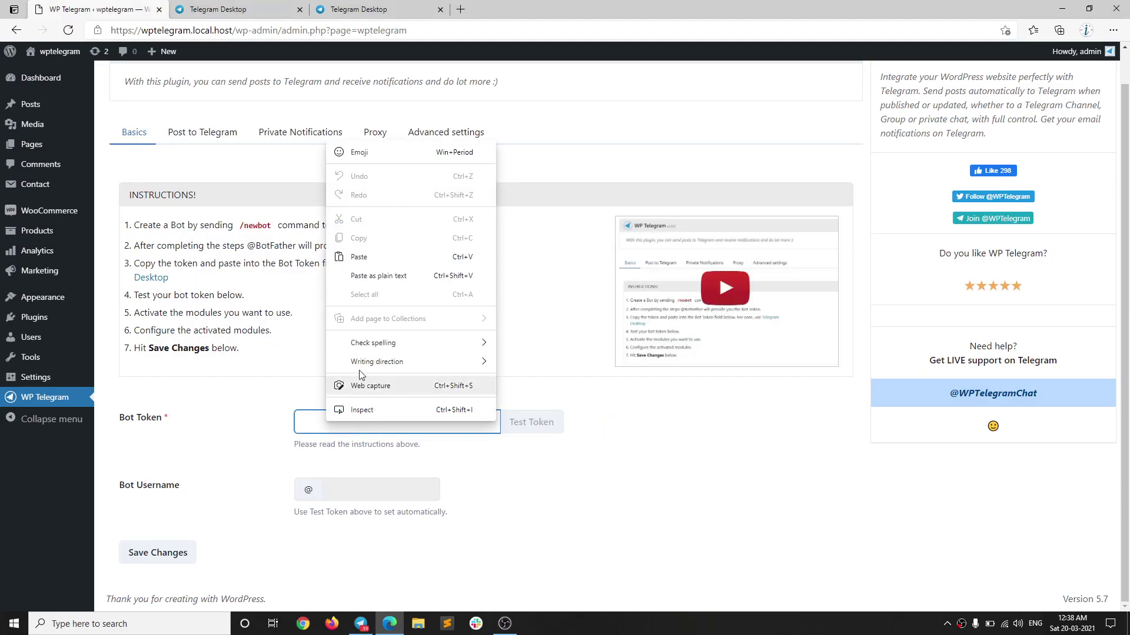
click(393, 257)
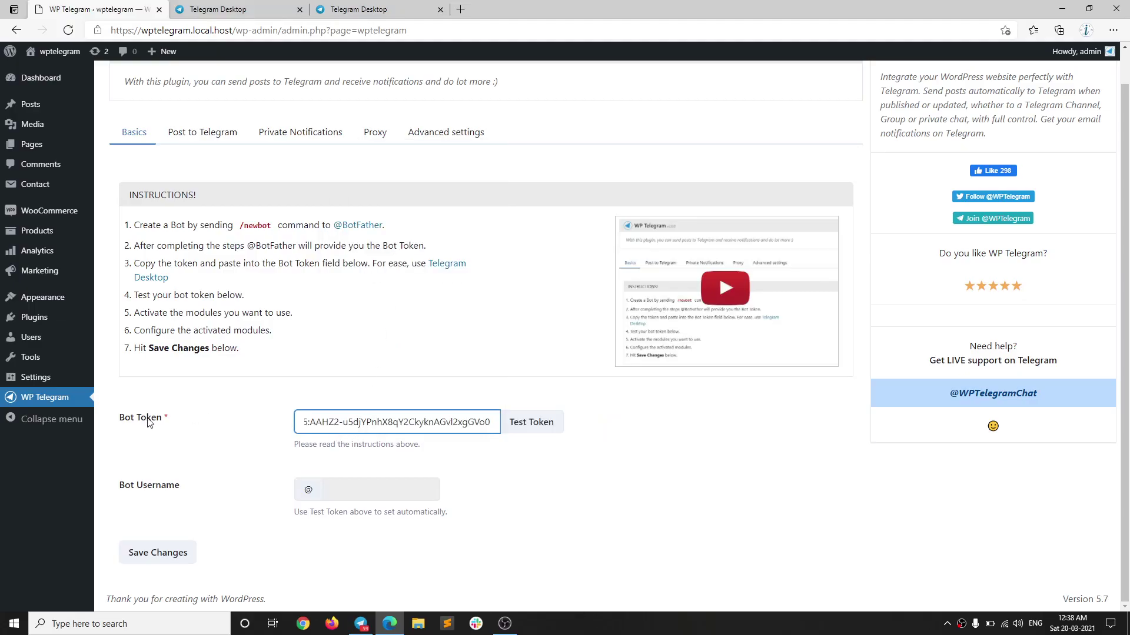
- Test the entered bot token so the bot username is filled in, and check the bot named in the test result
click(474, 459)
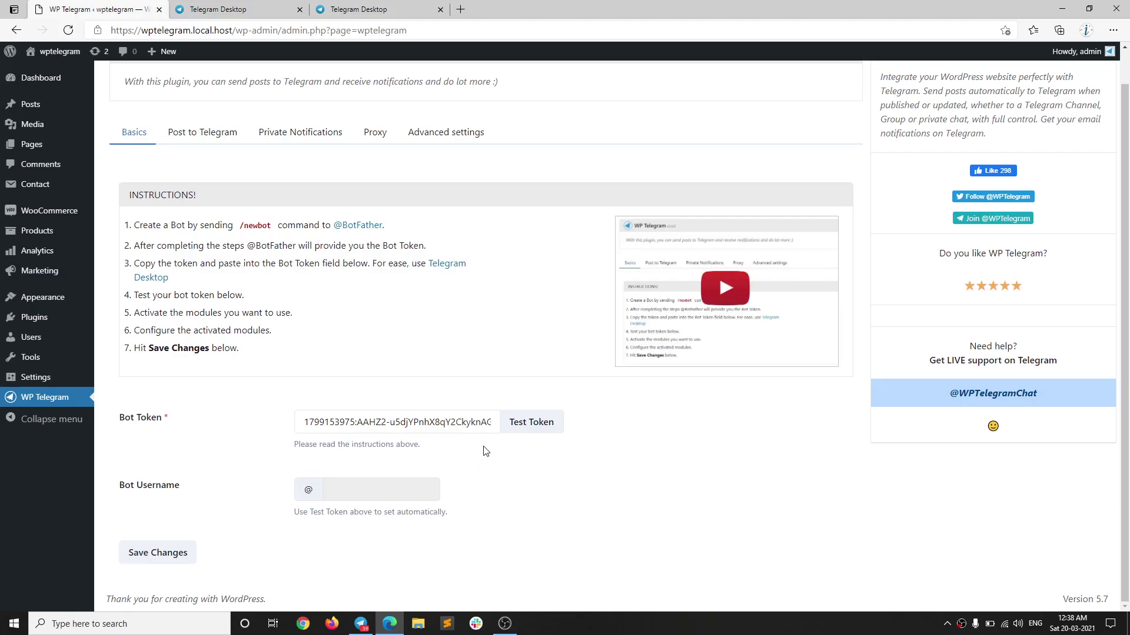
click(523, 430)
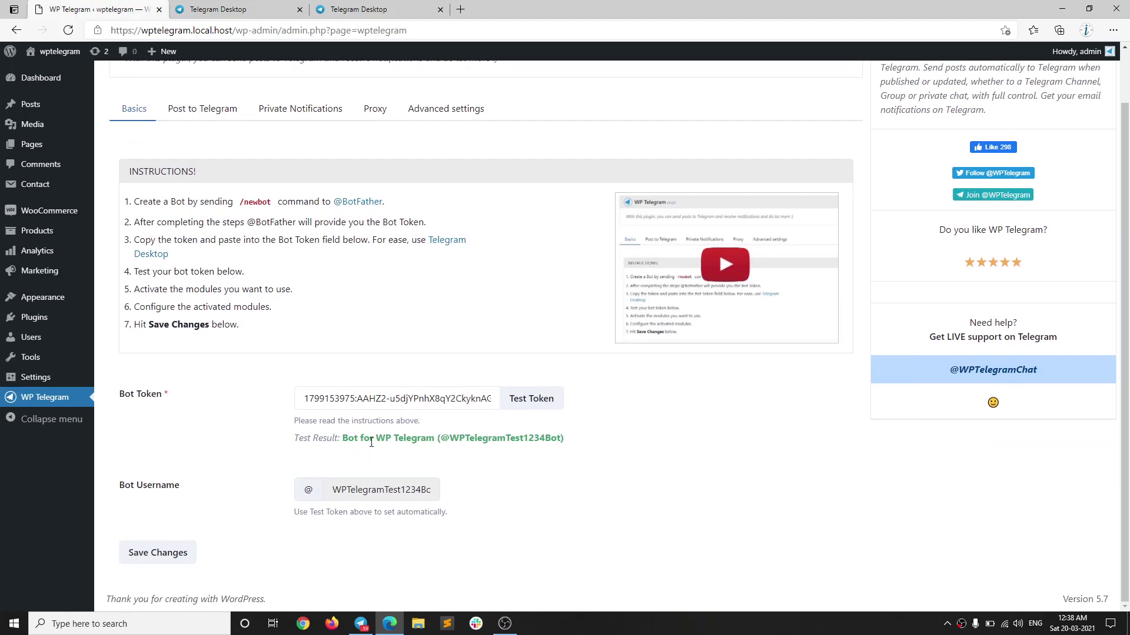
drag(345, 438, 562, 442)
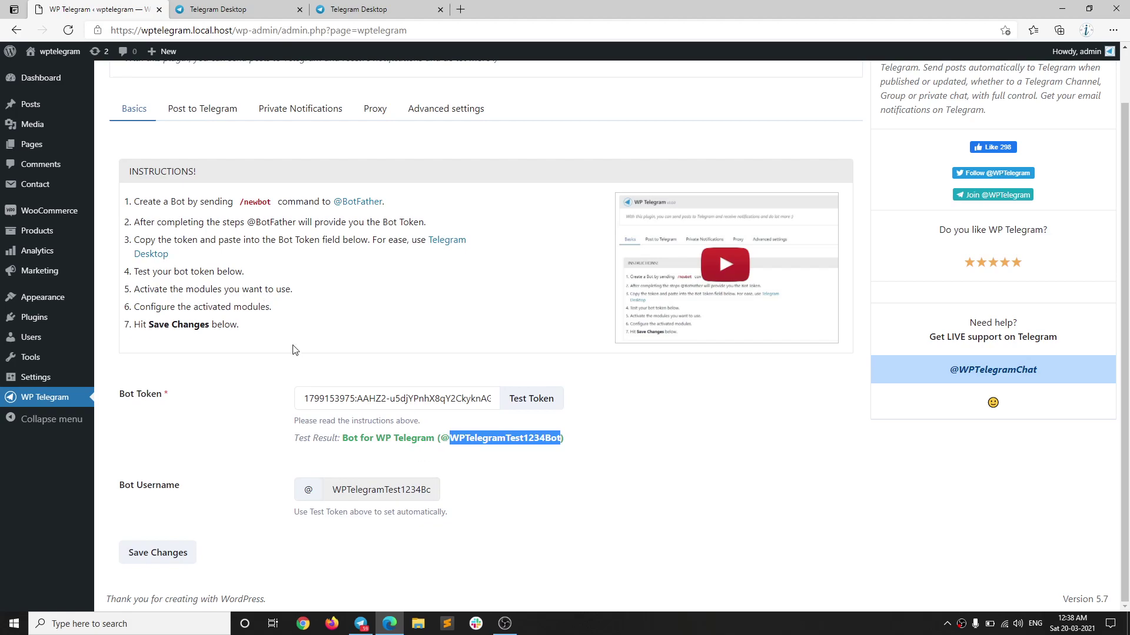
- Activate the Post to Telegram module in the WP Telegram settings
click(206, 110)
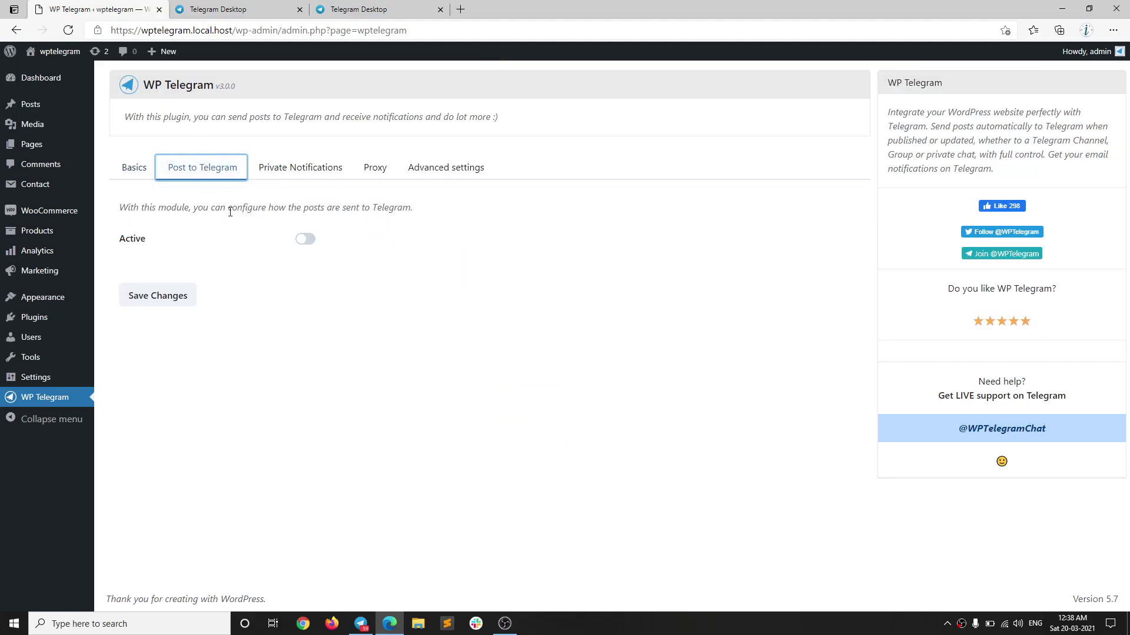
click(304, 239)
scroll(296, 312, down, 2)
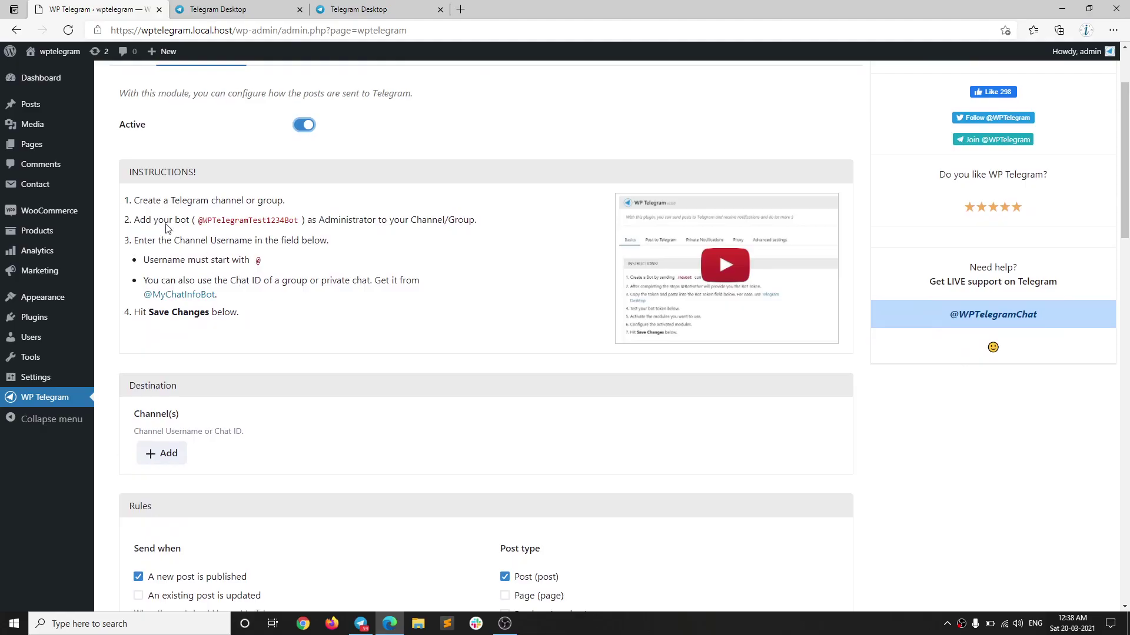
- Read the instruction about creating a channel or group, and look at the existing test group and channels in Telegram
drag(136, 201, 299, 203)
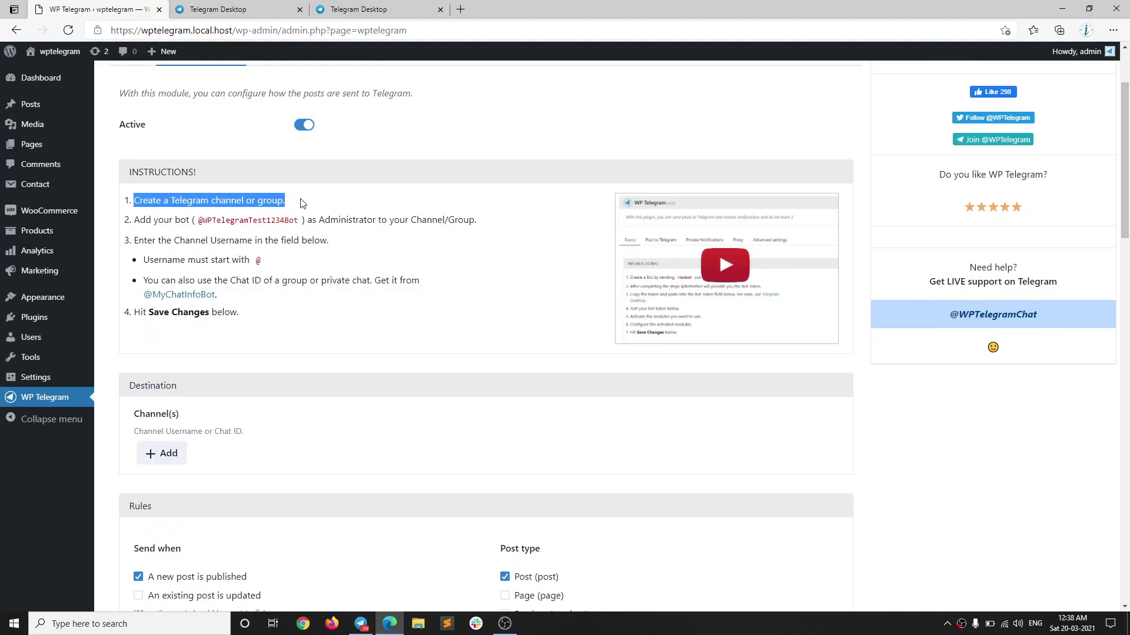
click(277, 202)
drag(137, 202, 300, 203)
click(351, 628)
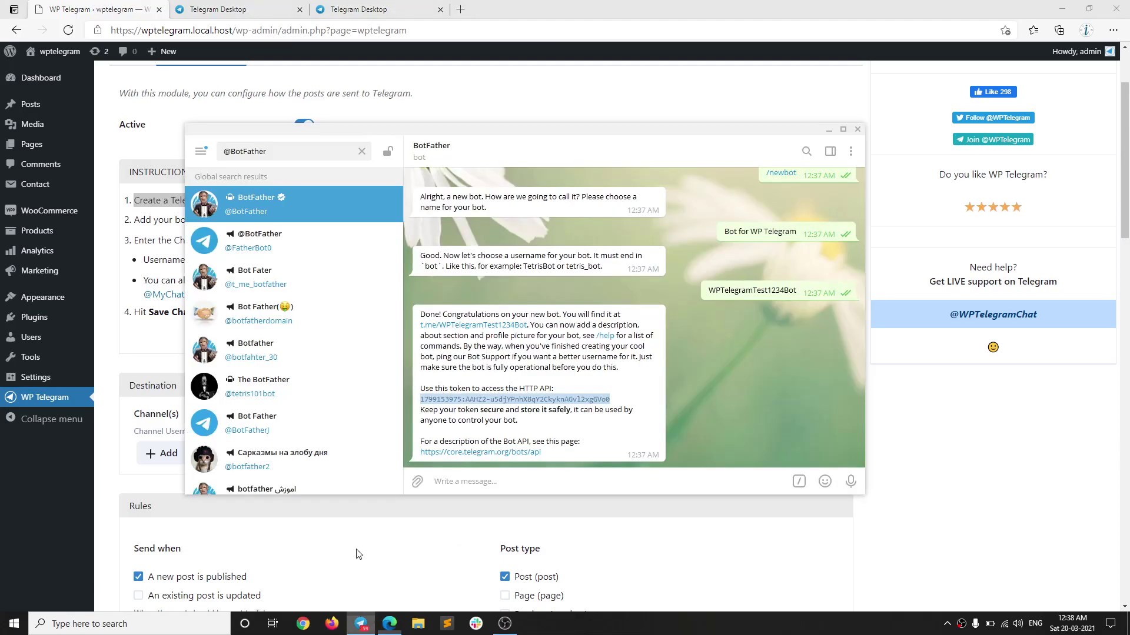
click(362, 152)
click(277, 224)
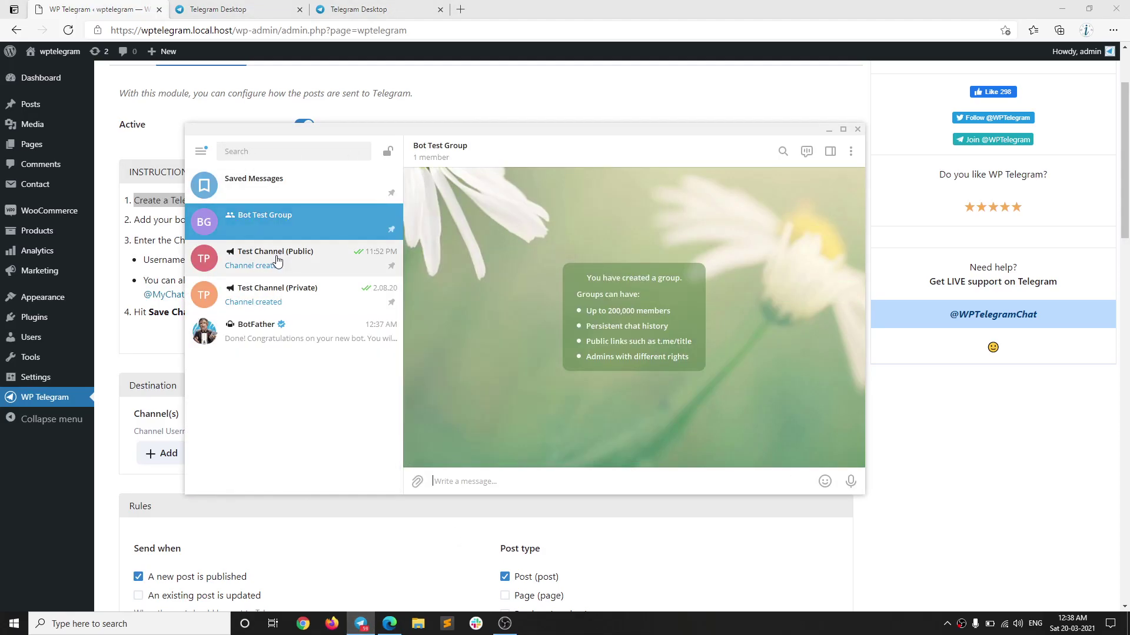
click(165, 236)
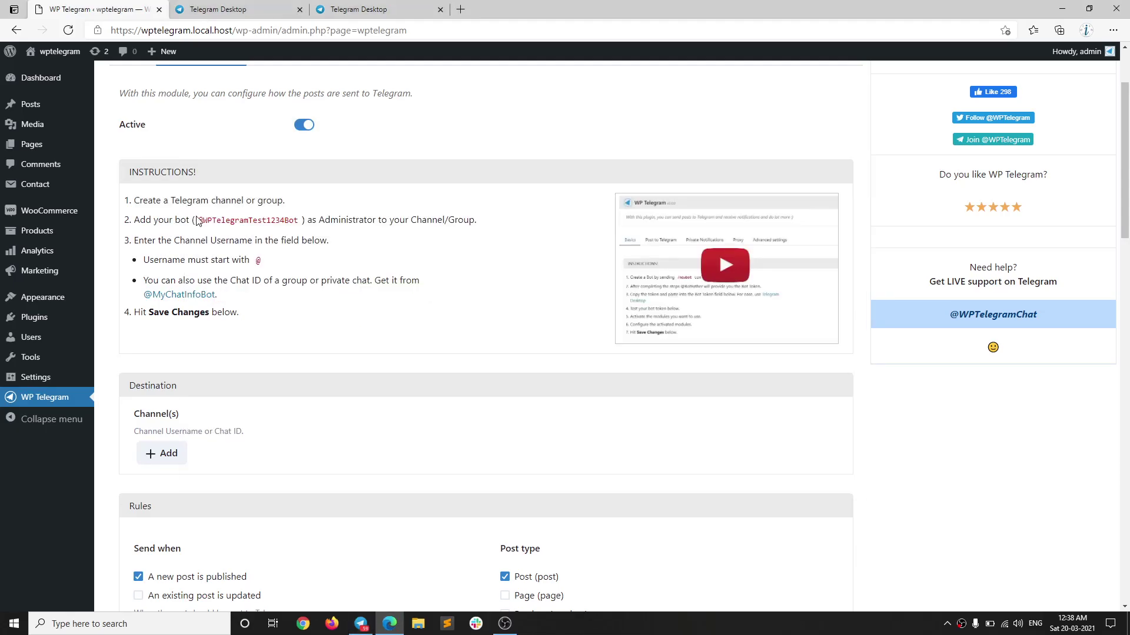
drag(199, 221, 299, 221)
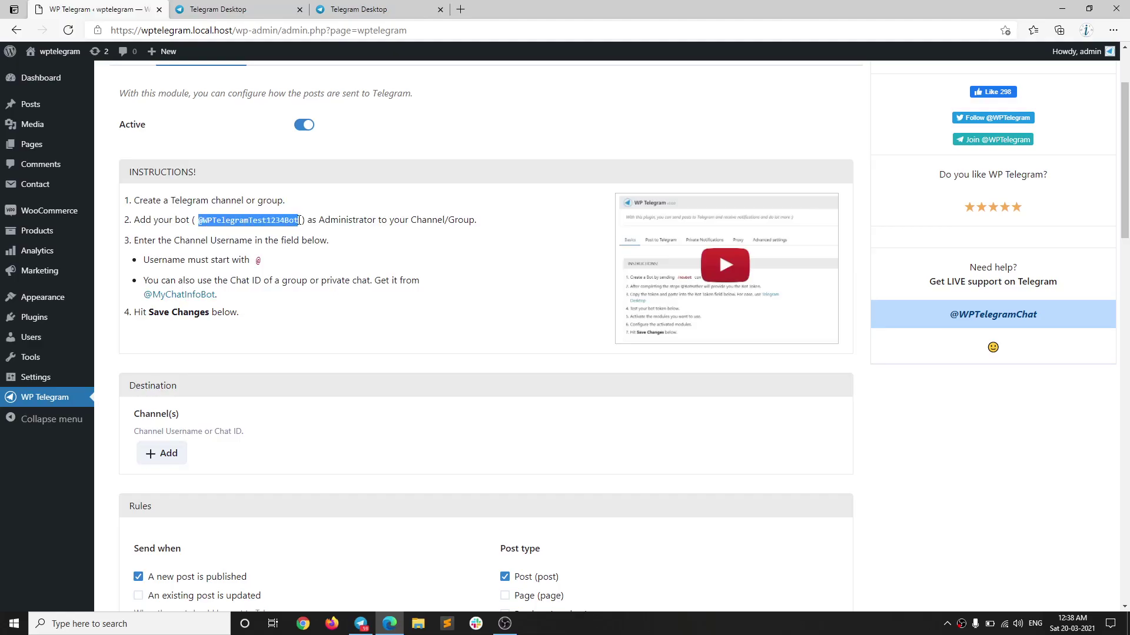
right_click(298, 226)
click(311, 233)
click(361, 623)
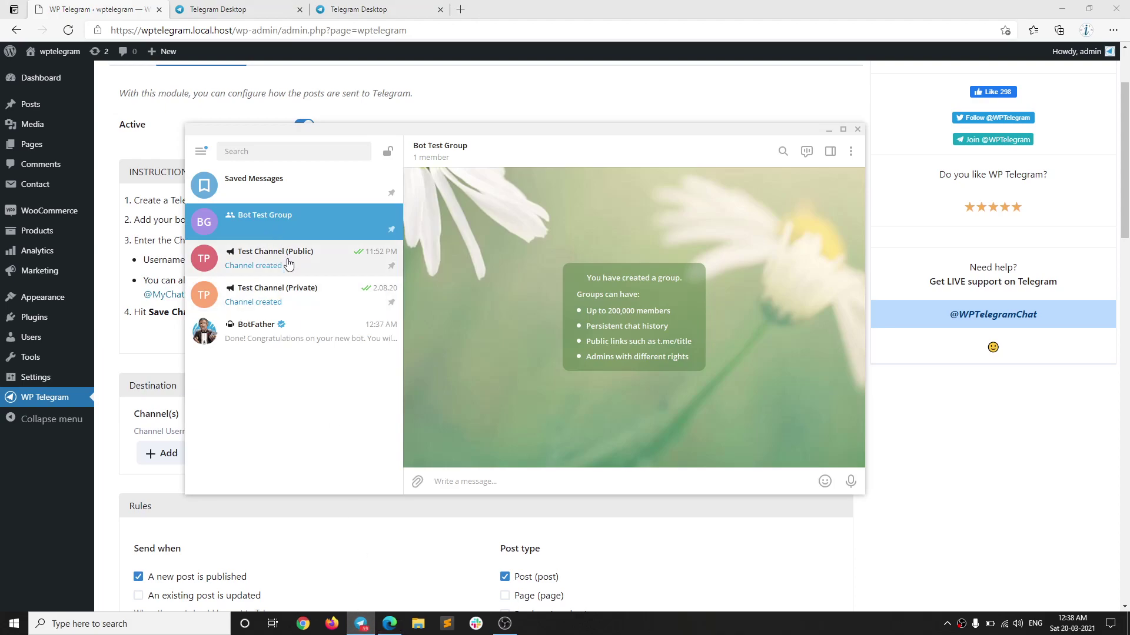
- Open the administrators list of Test Channel (Private) from its channel management settings
click(289, 264)
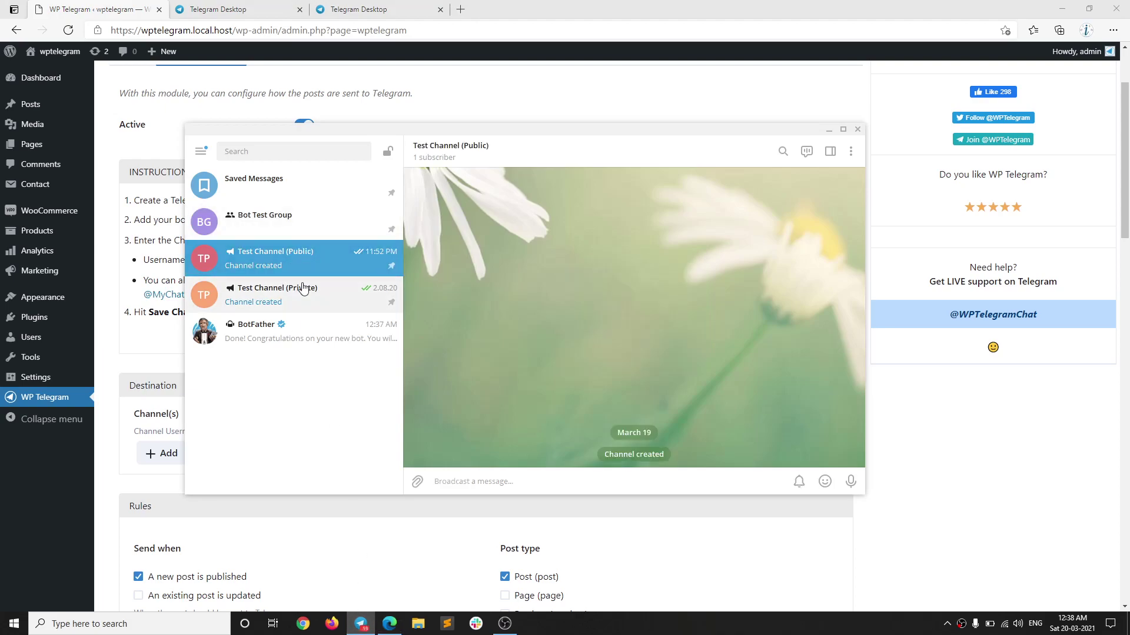
click(319, 301)
click(550, 150)
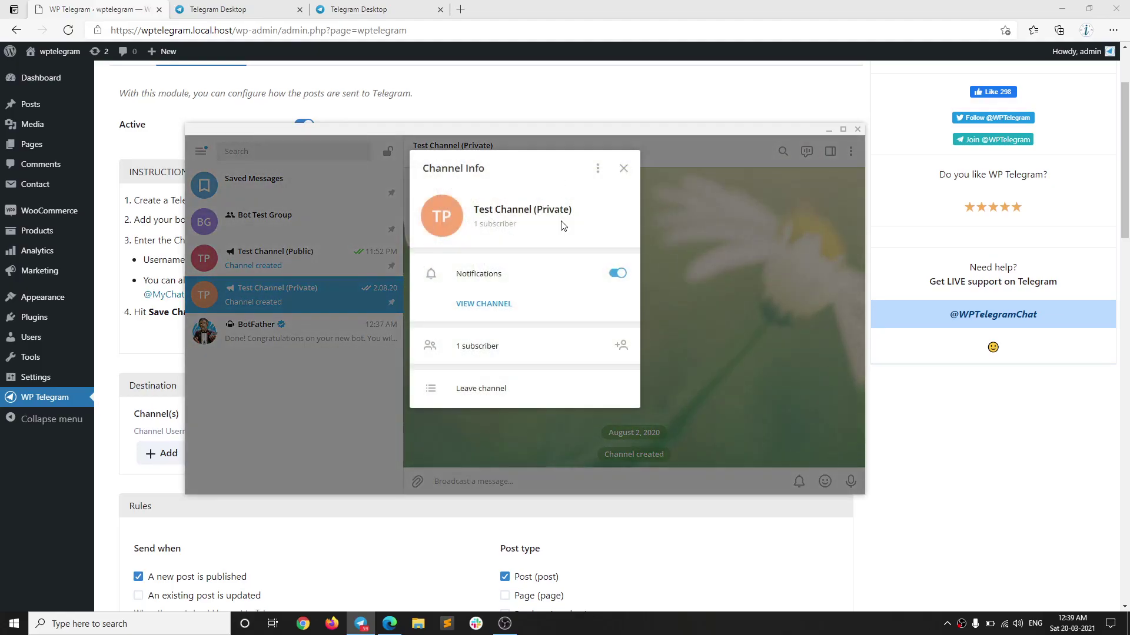
click(597, 170)
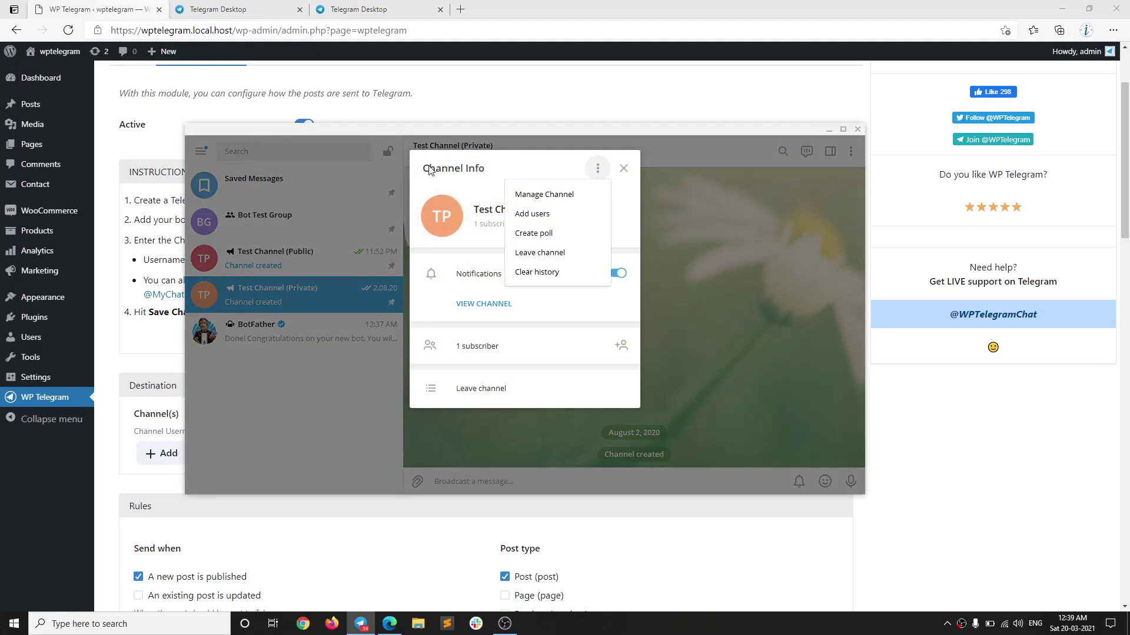
click(536, 194)
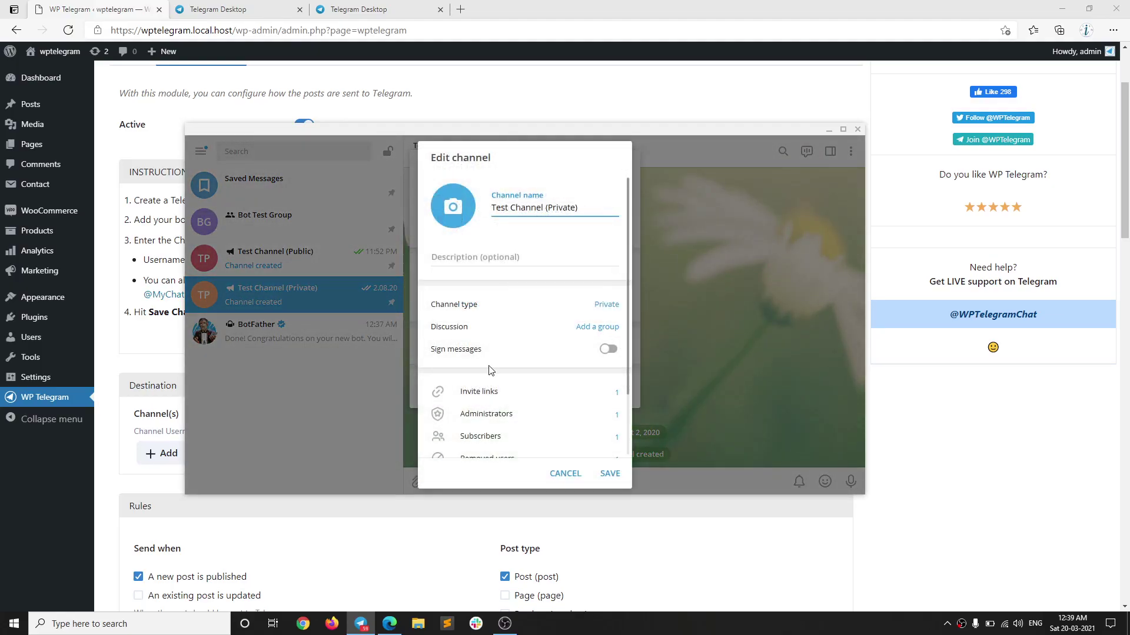
scroll(494, 391, down, 2)
click(509, 340)
click(469, 474)
right_click(467, 187)
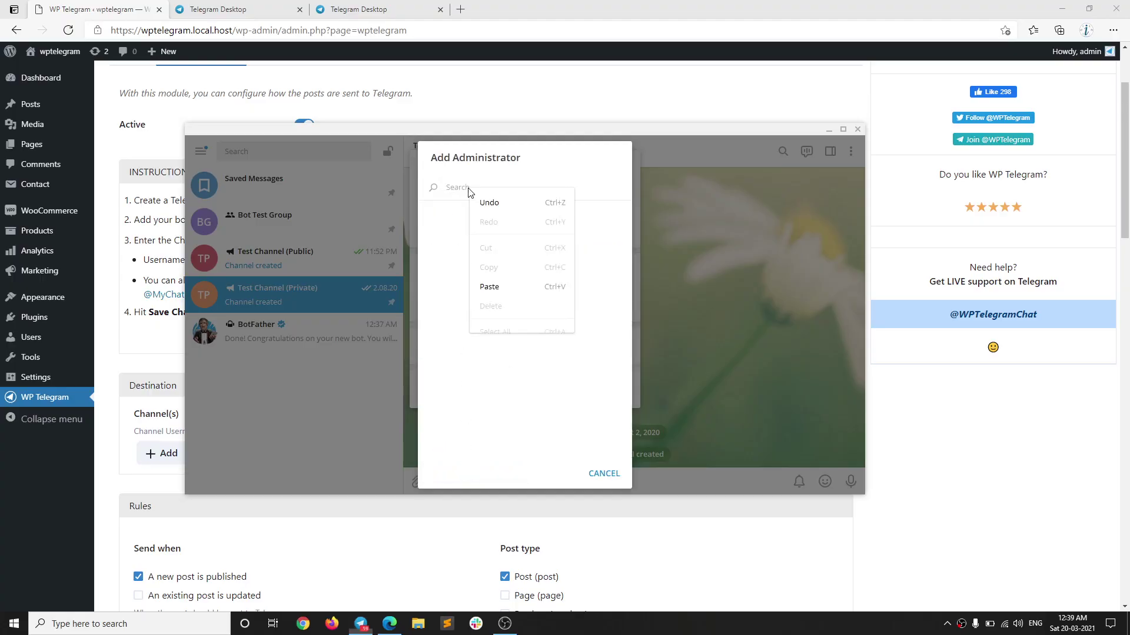
click(506, 287)
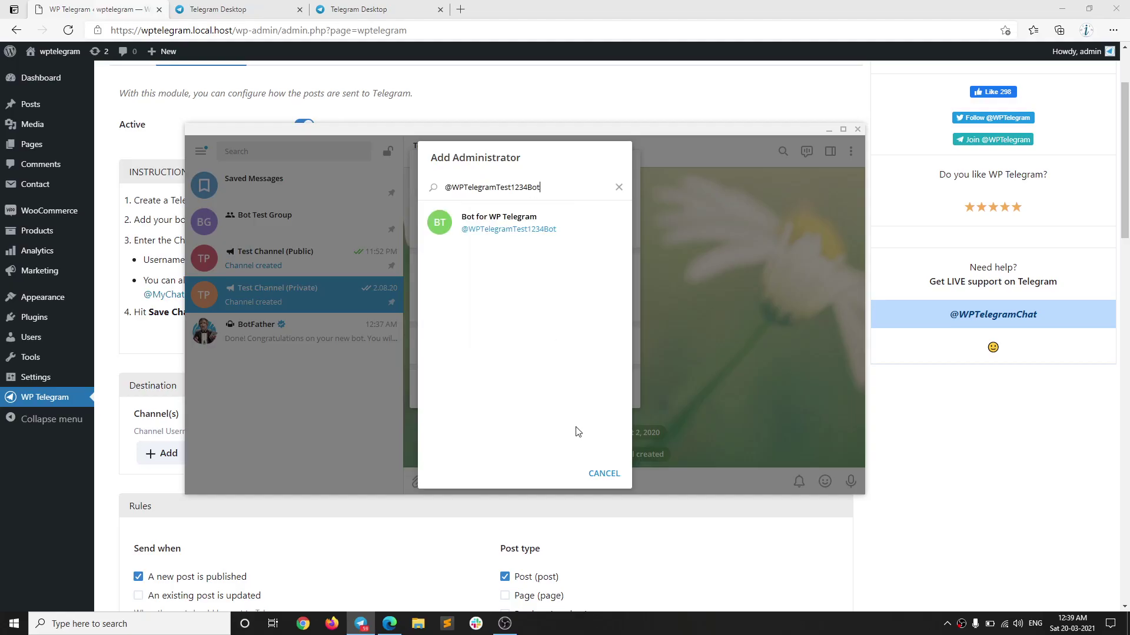
click(513, 227)
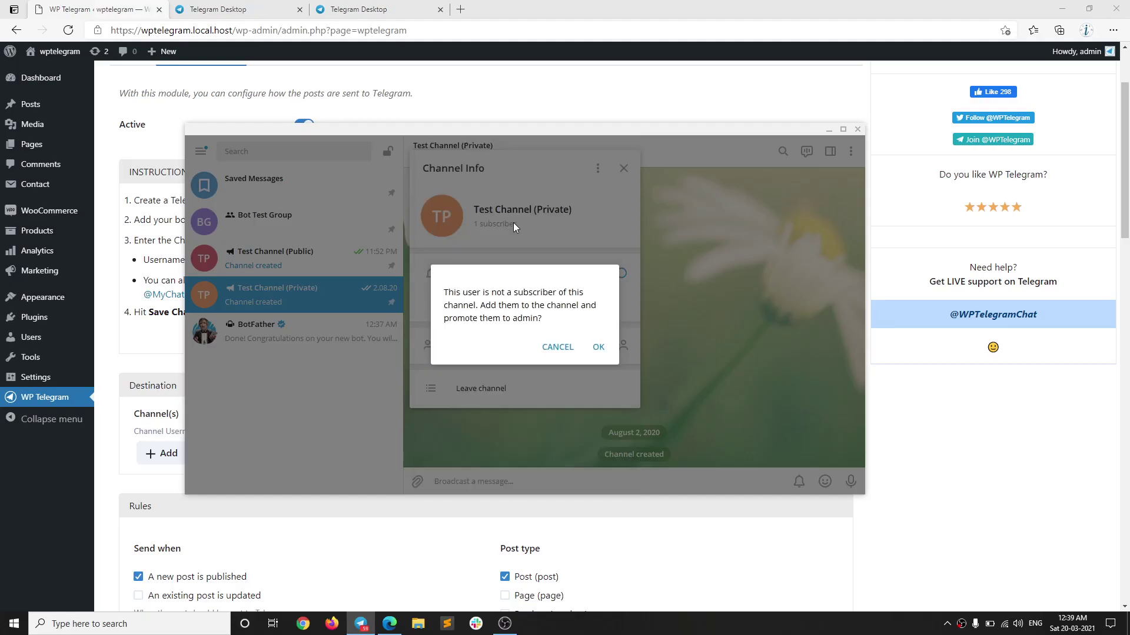
click(596, 347)
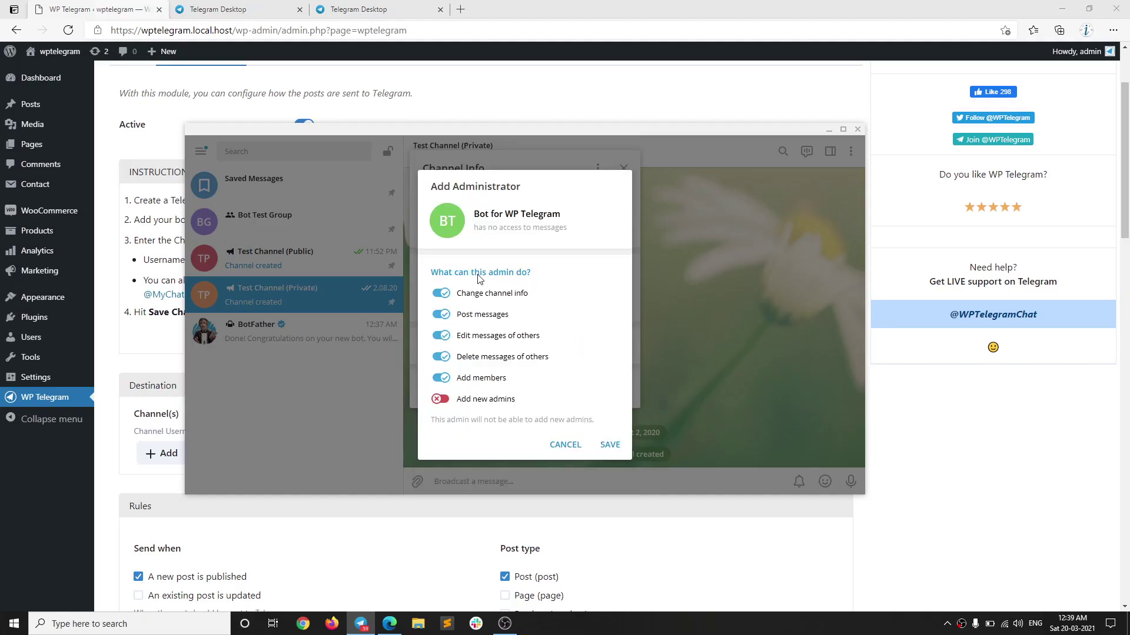
click(610, 446)
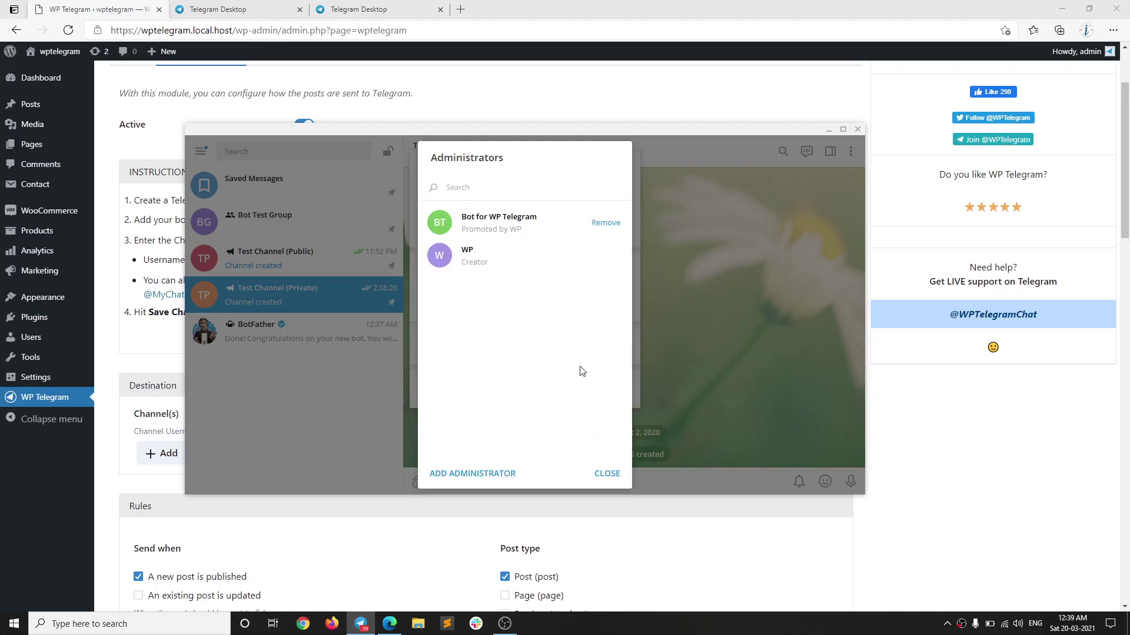
click(606, 474)
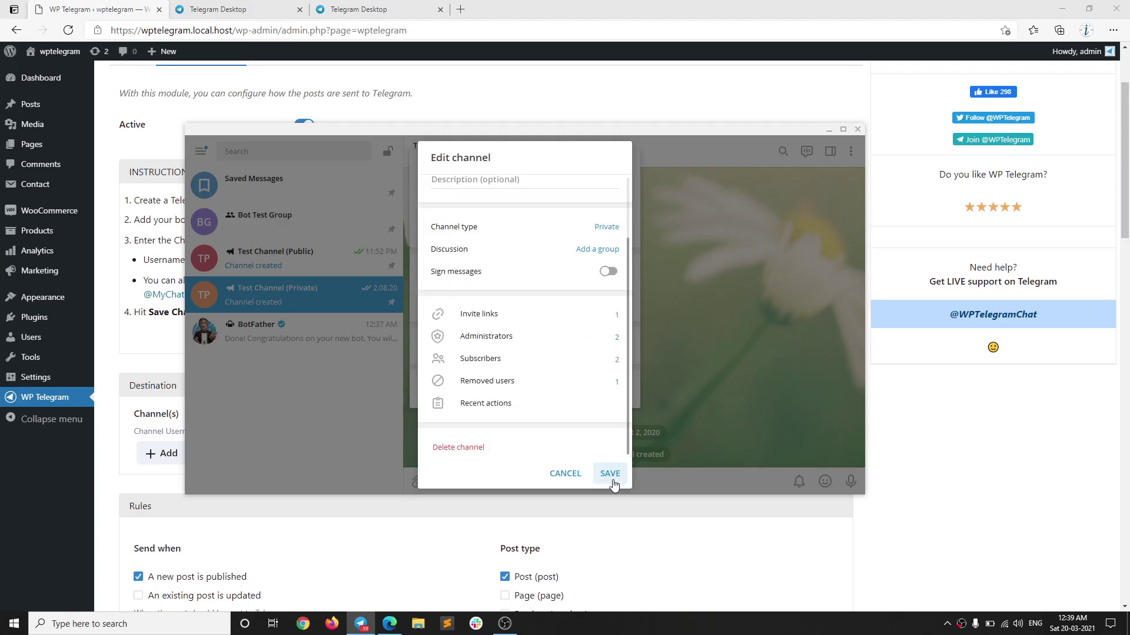
click(610, 475)
key(Escape)
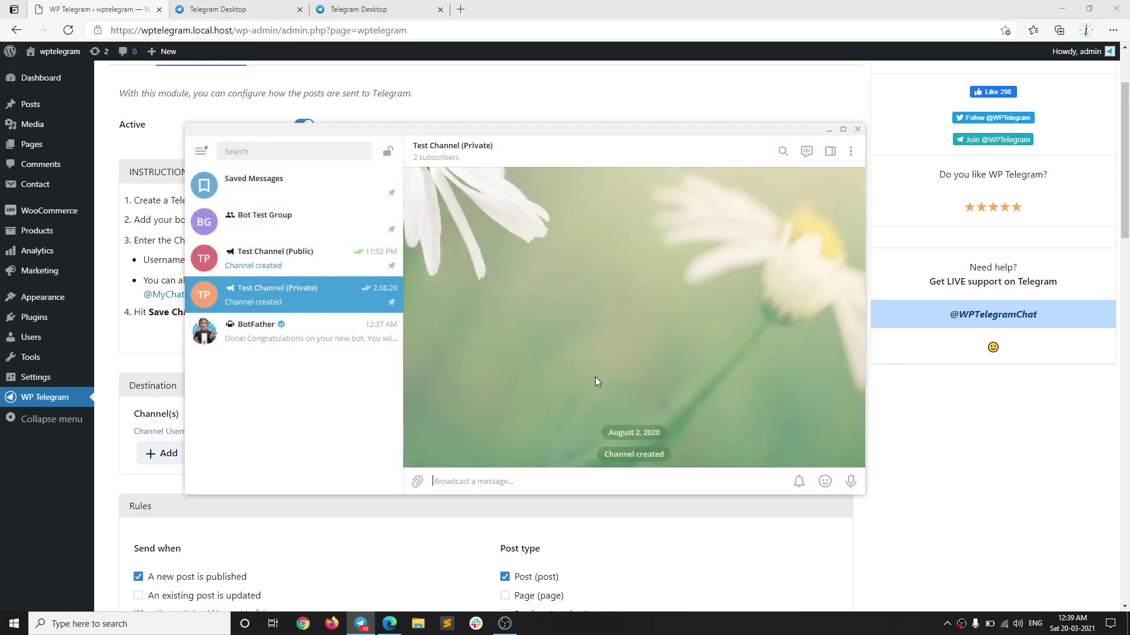
- Open the administrators list of Test Channel (Public) from its channel management settings
click(302, 265)
click(519, 153)
click(597, 169)
click(574, 194)
click(508, 392)
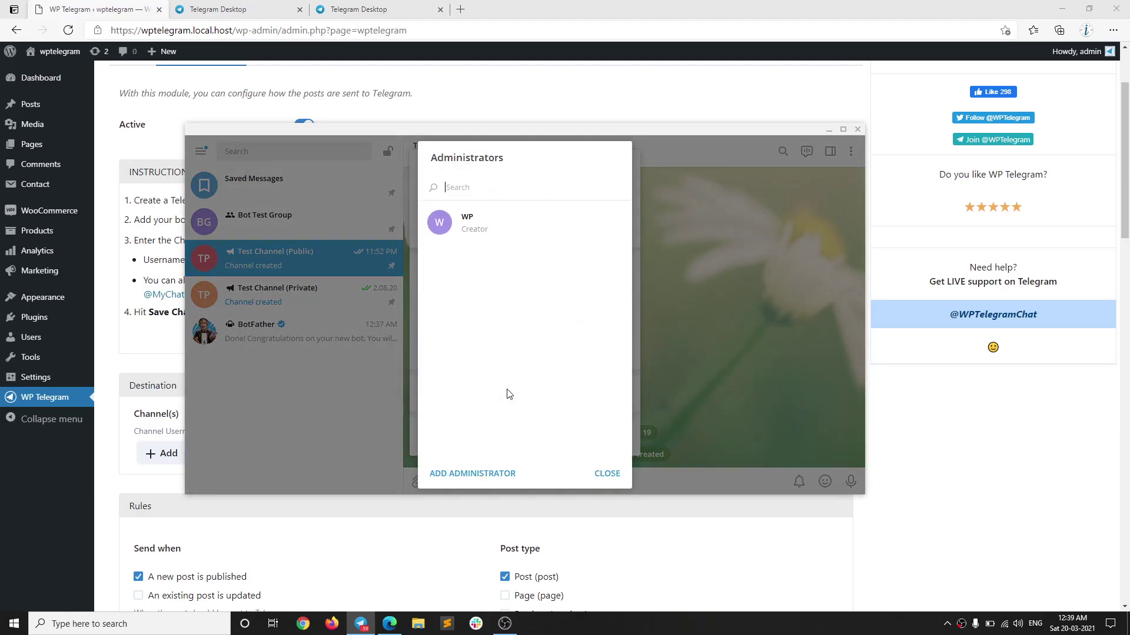
click(480, 472)
right_click(474, 188)
click(497, 285)
click(485, 224)
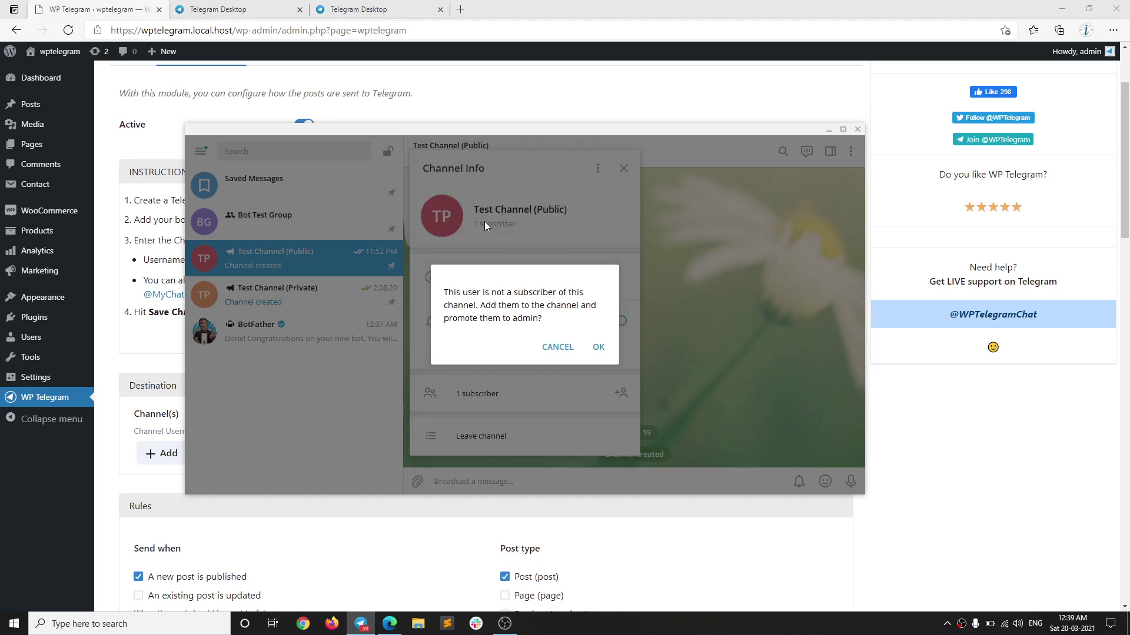
click(598, 348)
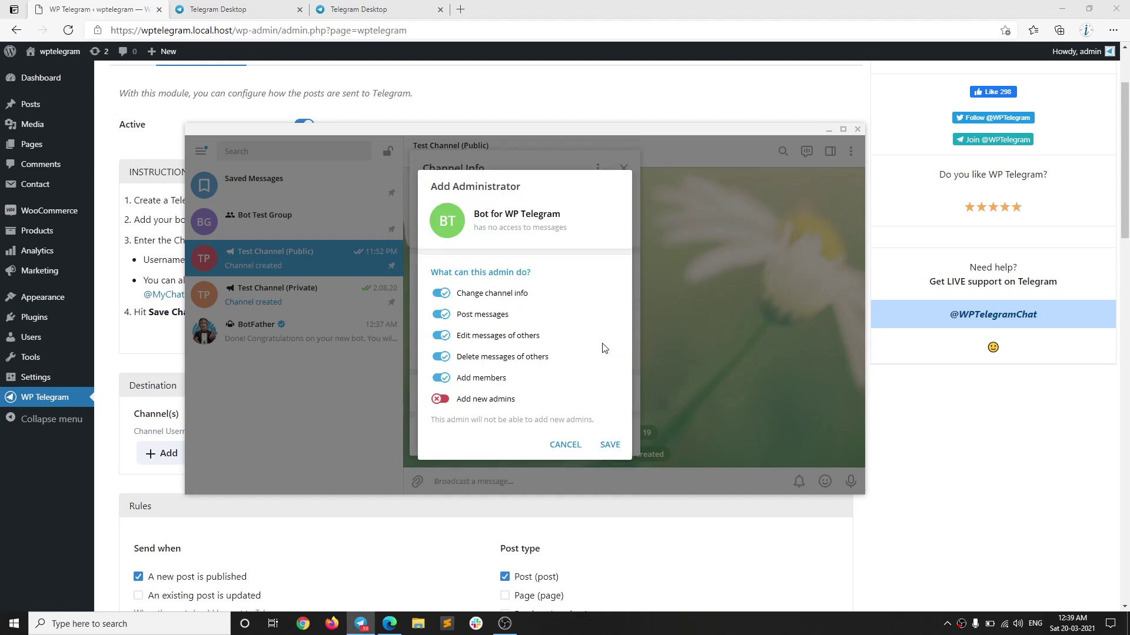
click(610, 444)
click(610, 473)
click(610, 474)
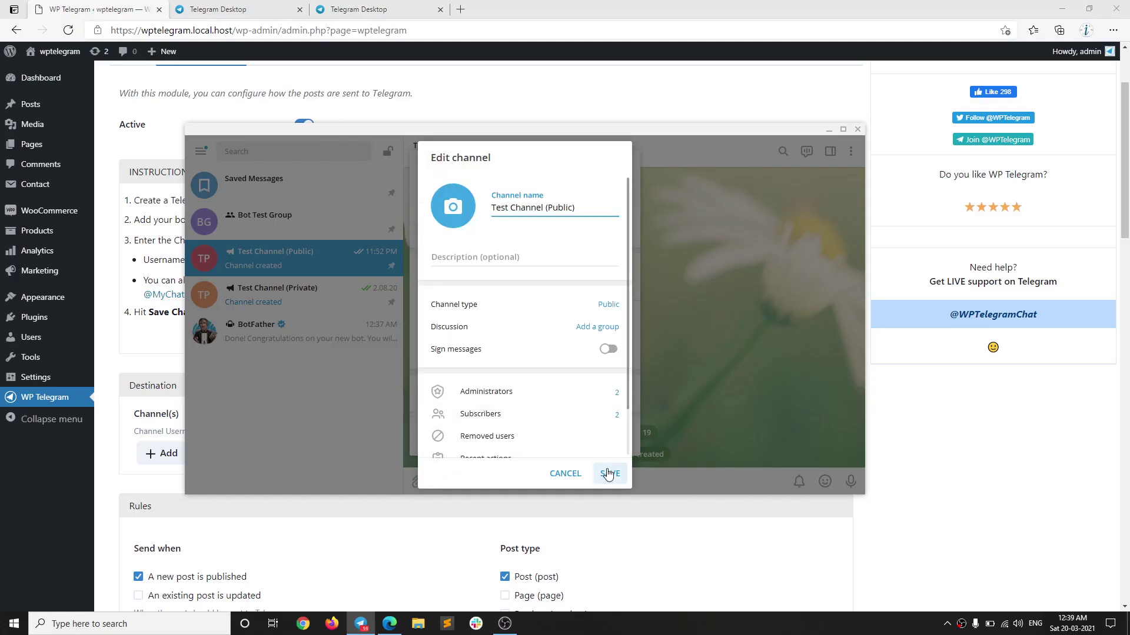
click(623, 169)
click(265, 221)
click(482, 149)
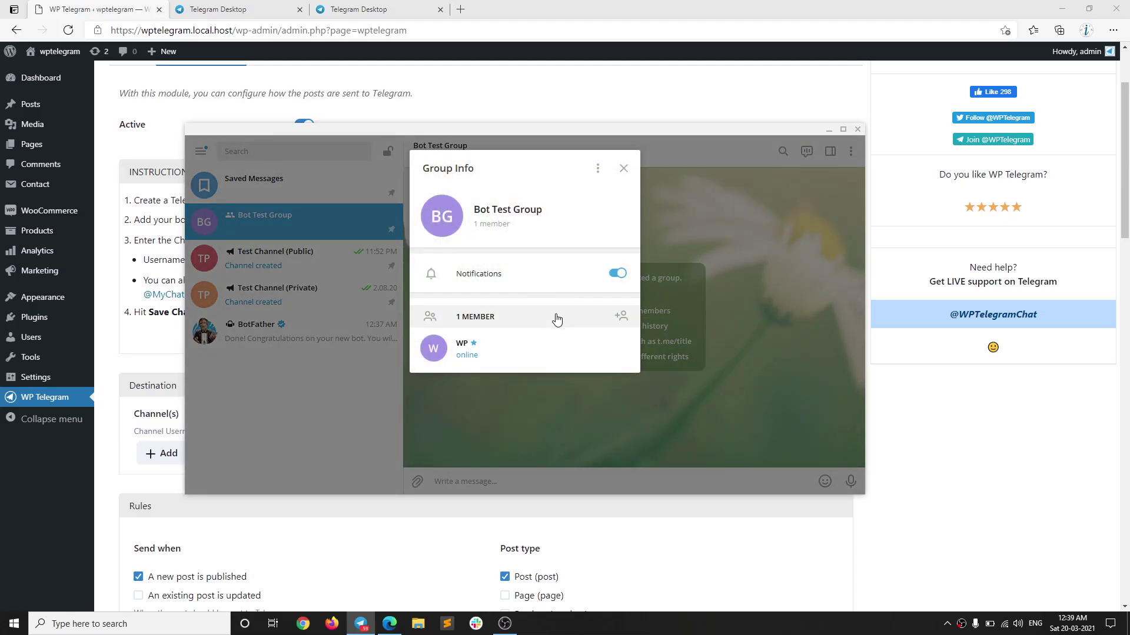
click(621, 316)
right_click(471, 188)
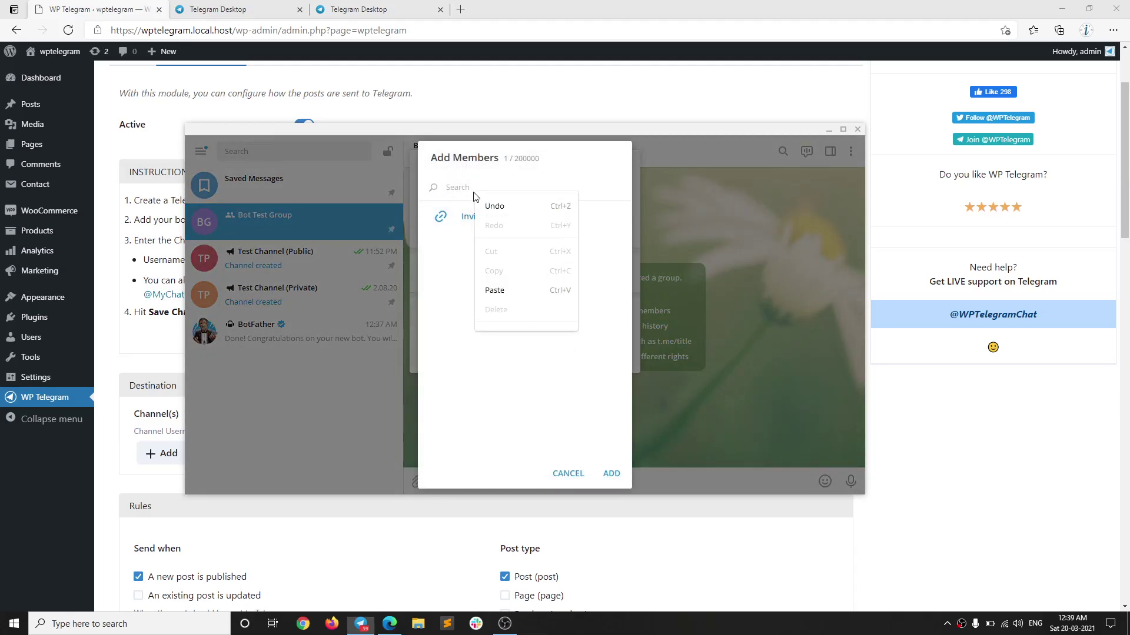
click(503, 292)
click(496, 227)
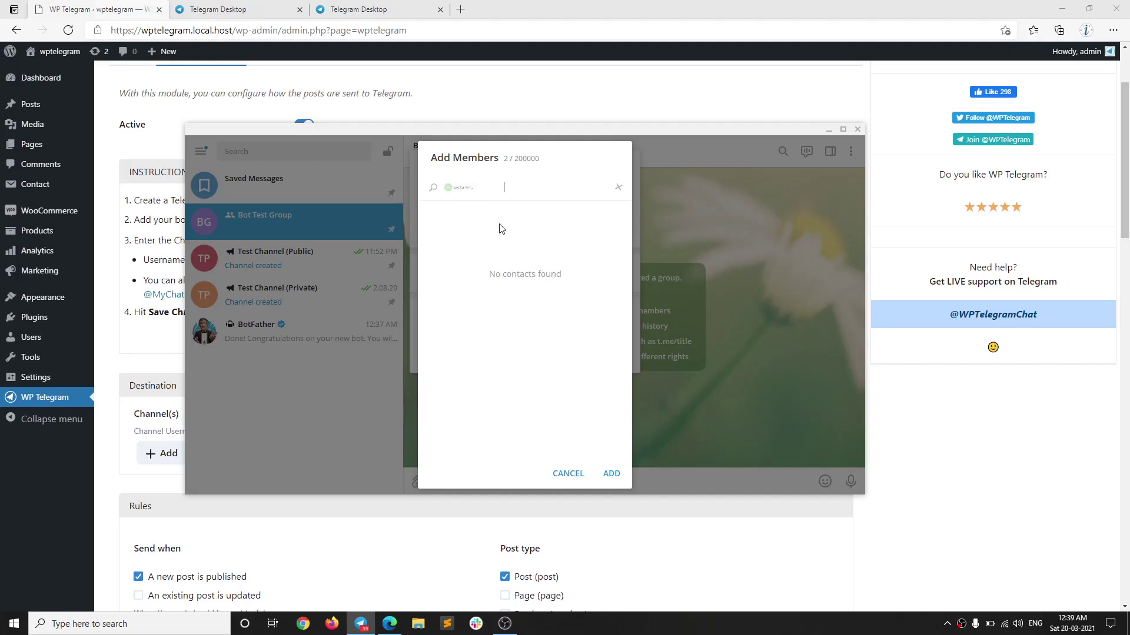
click(609, 471)
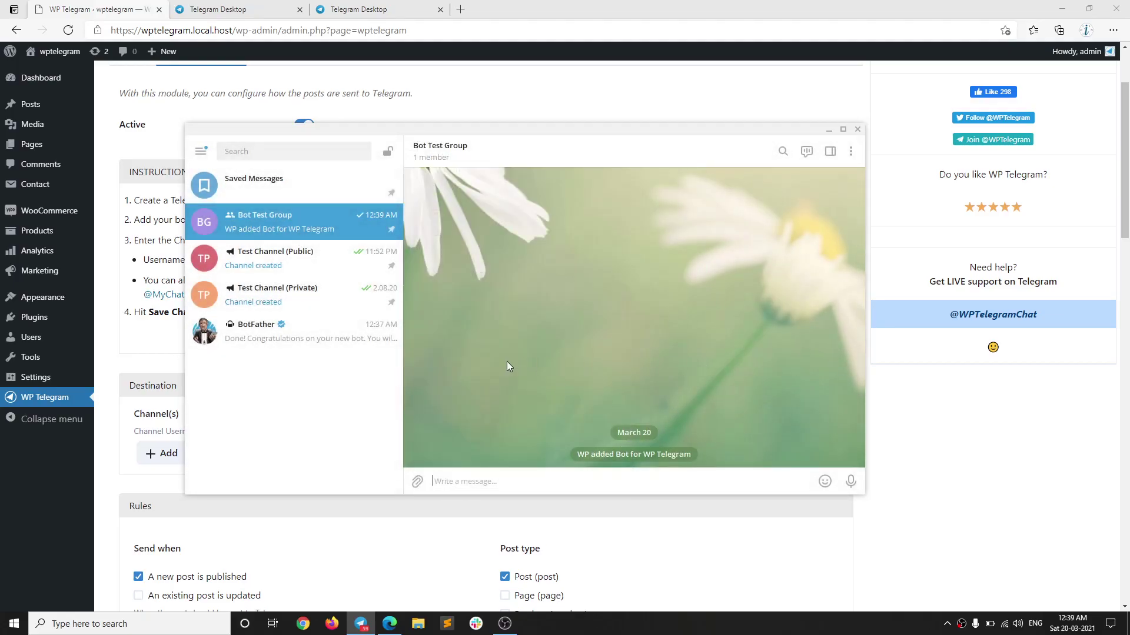
- Return to the WP Telegram settings and reread the instruction about adding the bot as administrator
click(114, 211)
drag(134, 219, 474, 220)
click(288, 259)
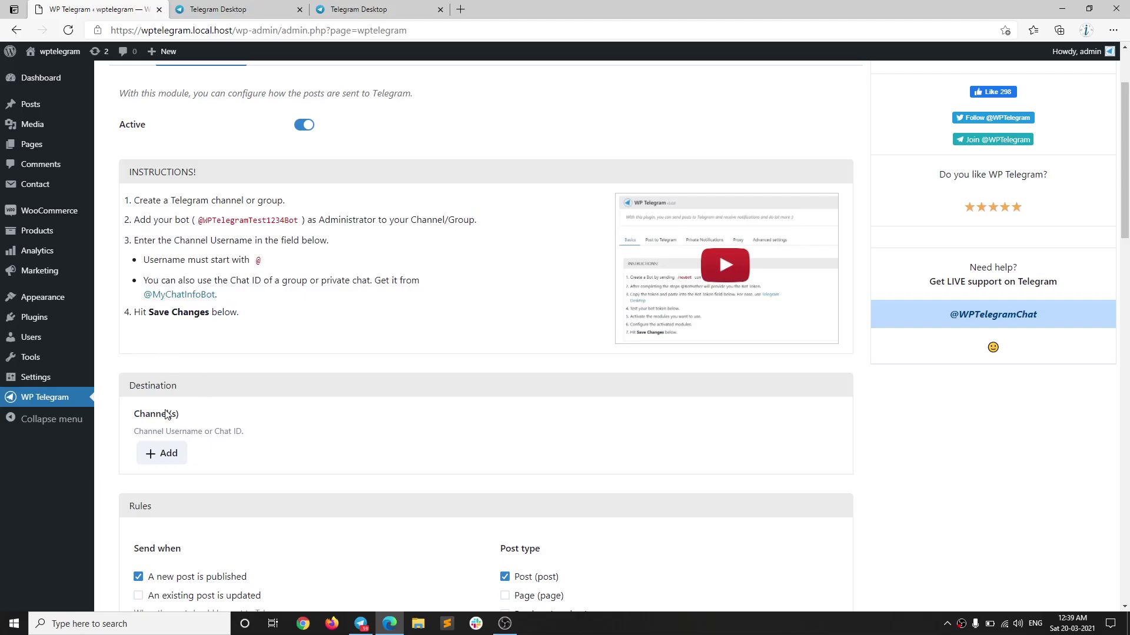
- Copy the link of Test Channel (Public) from its channel info in Telegram and return to the WP Telegram settings
click(360, 624)
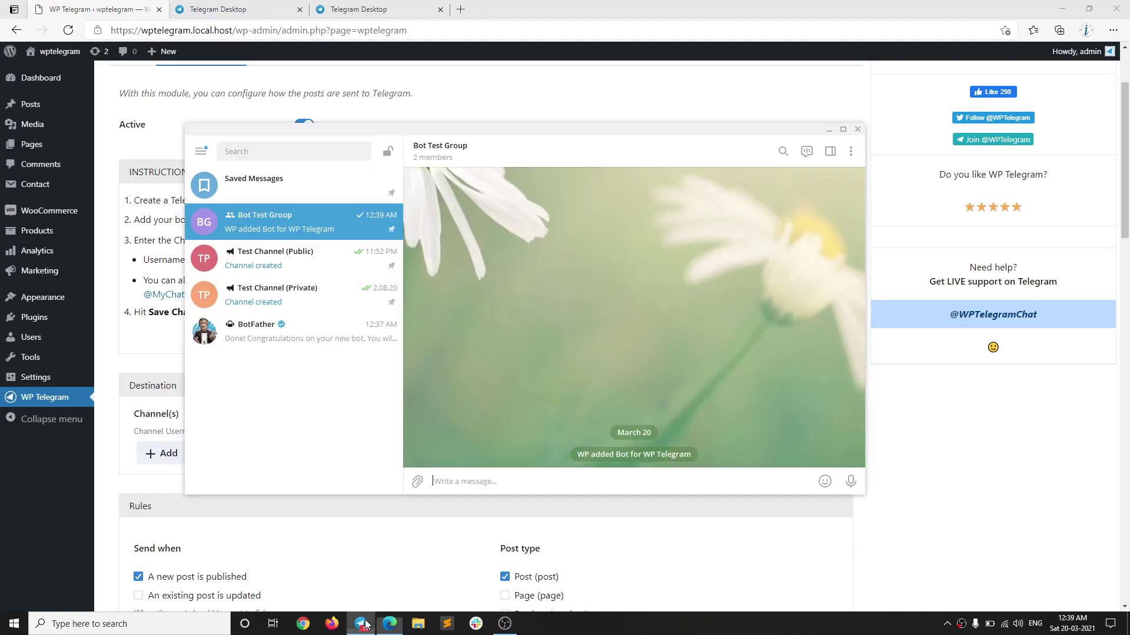
click(299, 260)
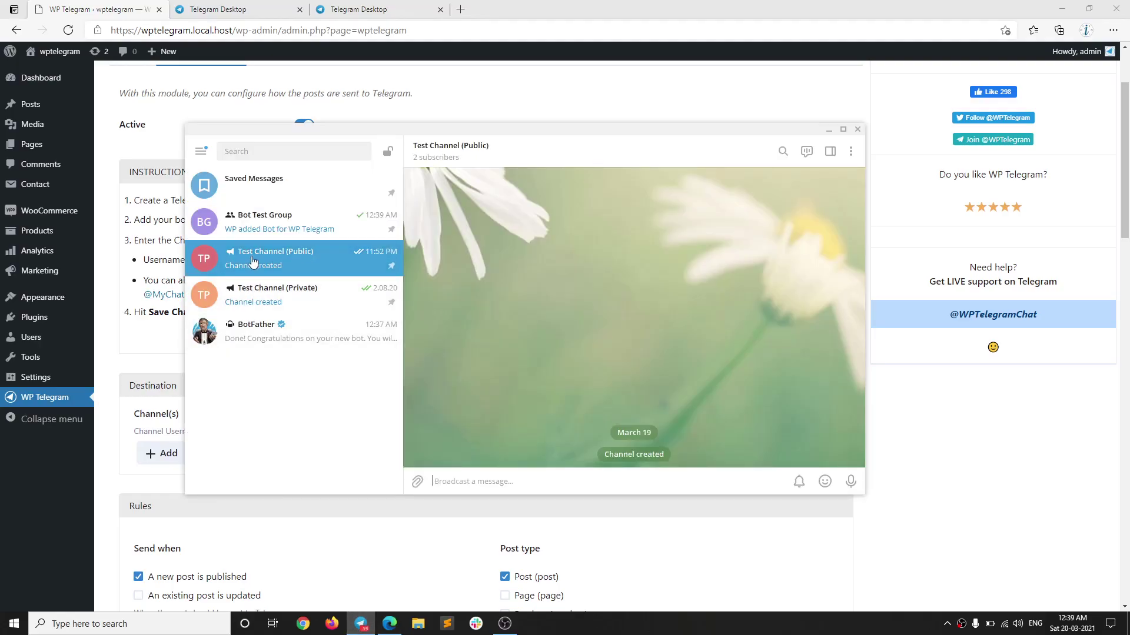
click(491, 160)
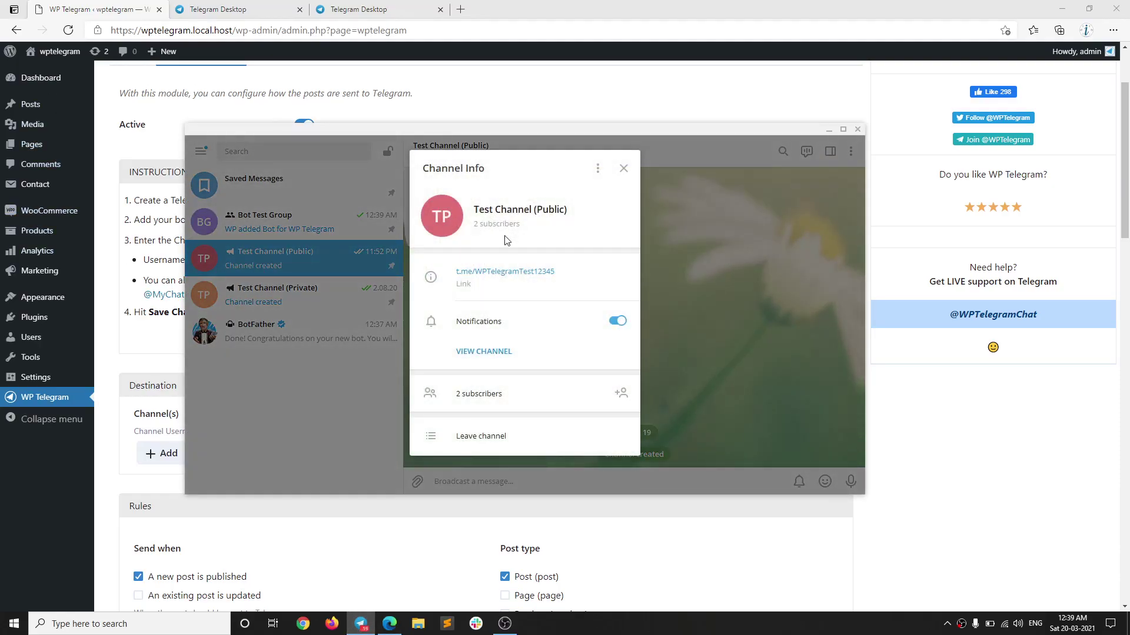
click(495, 275)
click(159, 351)
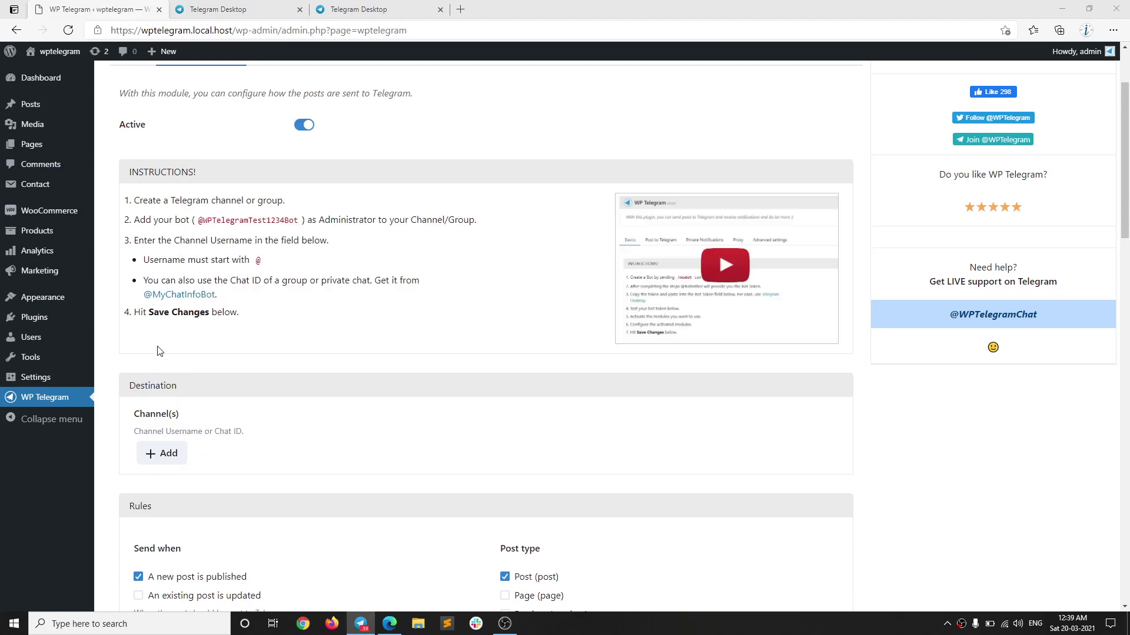
click(180, 457)
scroll(195, 412, down, 2)
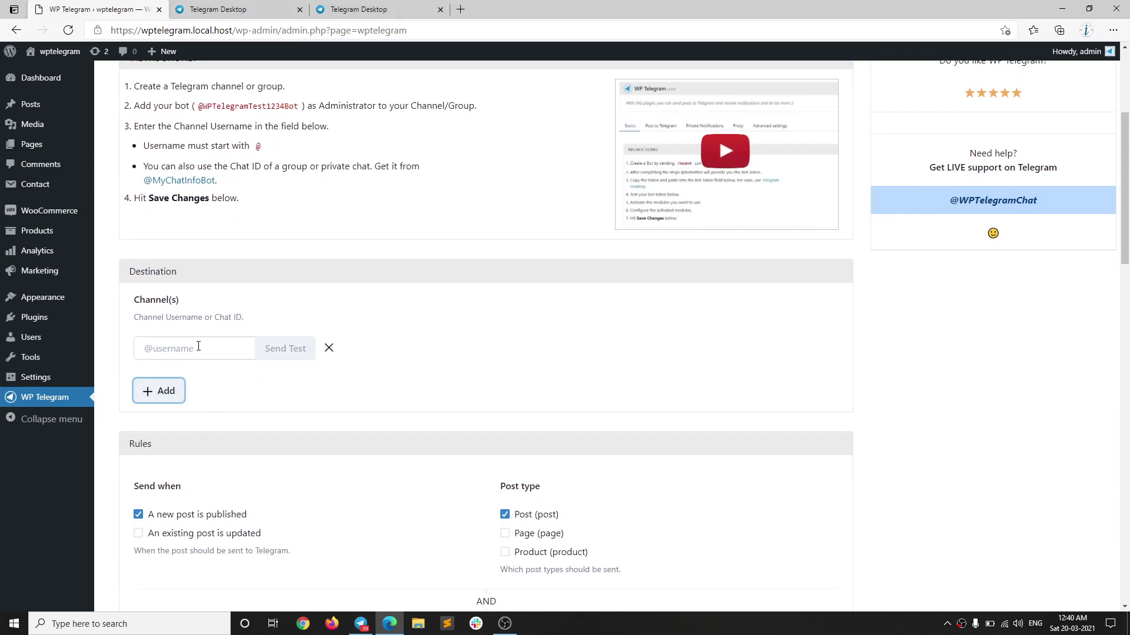
right_click(198, 348)
click(243, 187)
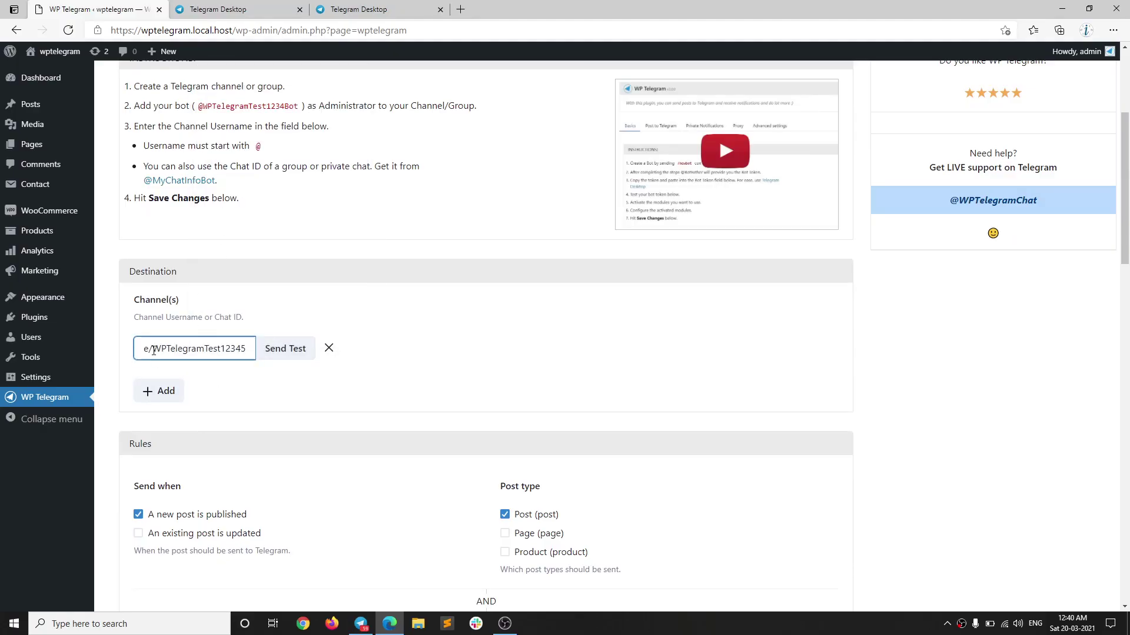
drag(153, 352, 120, 355)
text(@)
click(235, 385)
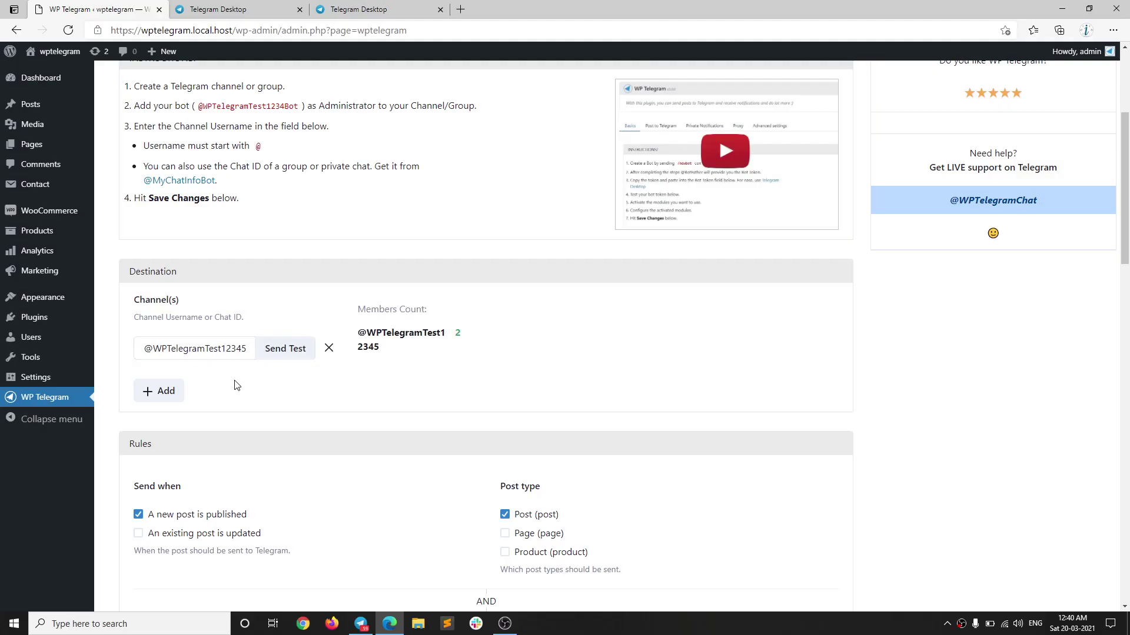
drag(364, 331, 462, 333)
click(470, 337)
scroll(462, 339, down, 2)
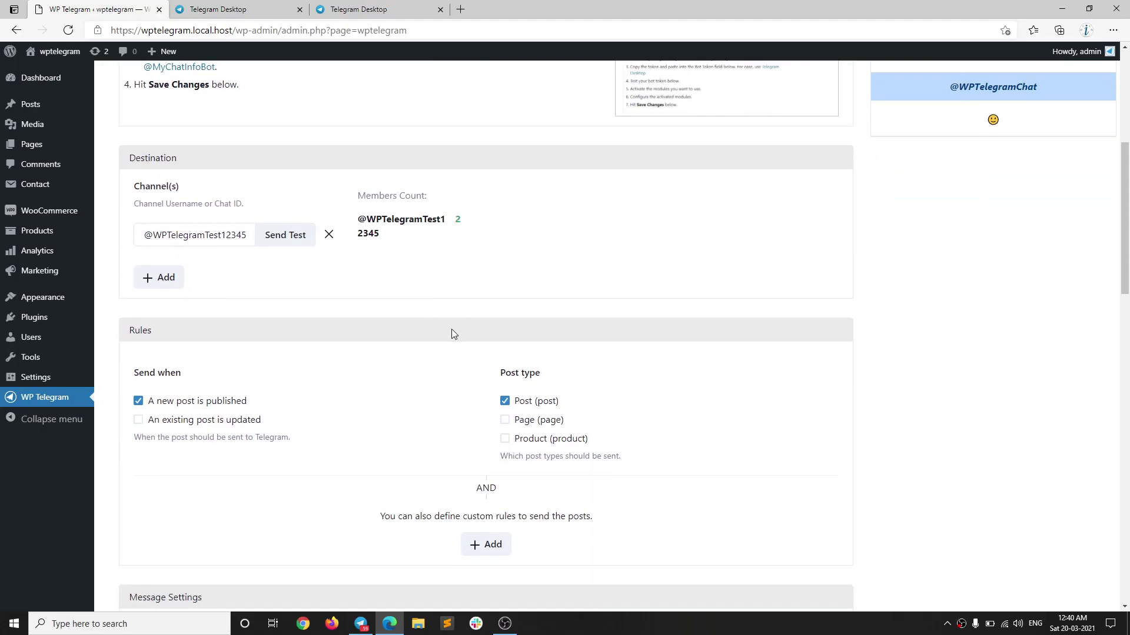
click(174, 281)
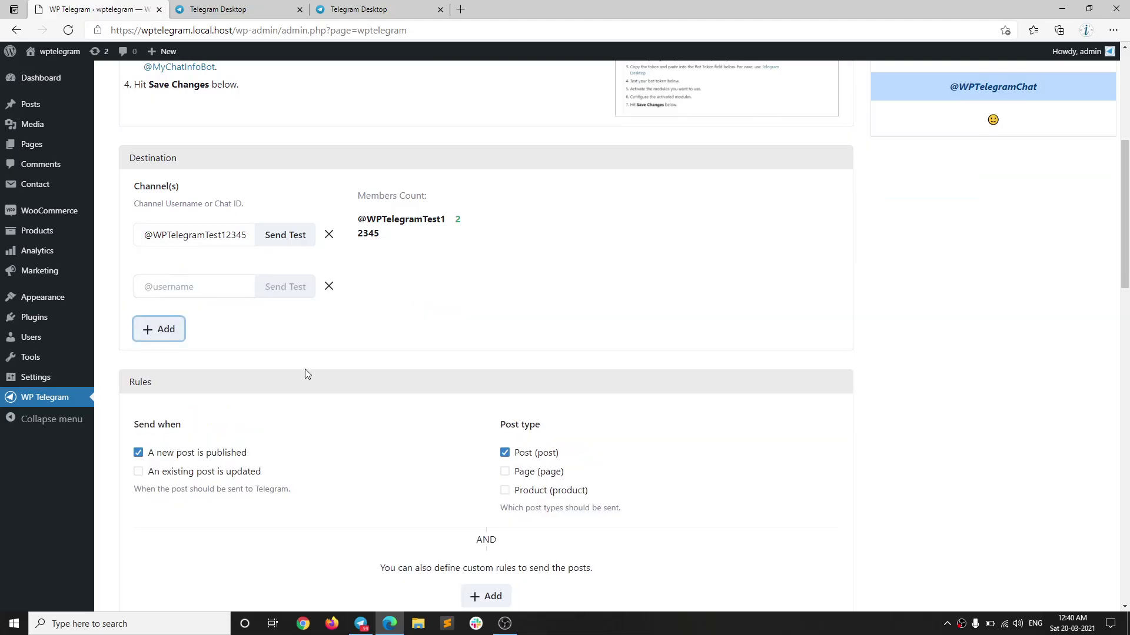
- Switch to Telegram, close the public channel's info and open Test Channel (Private)
click(360, 624)
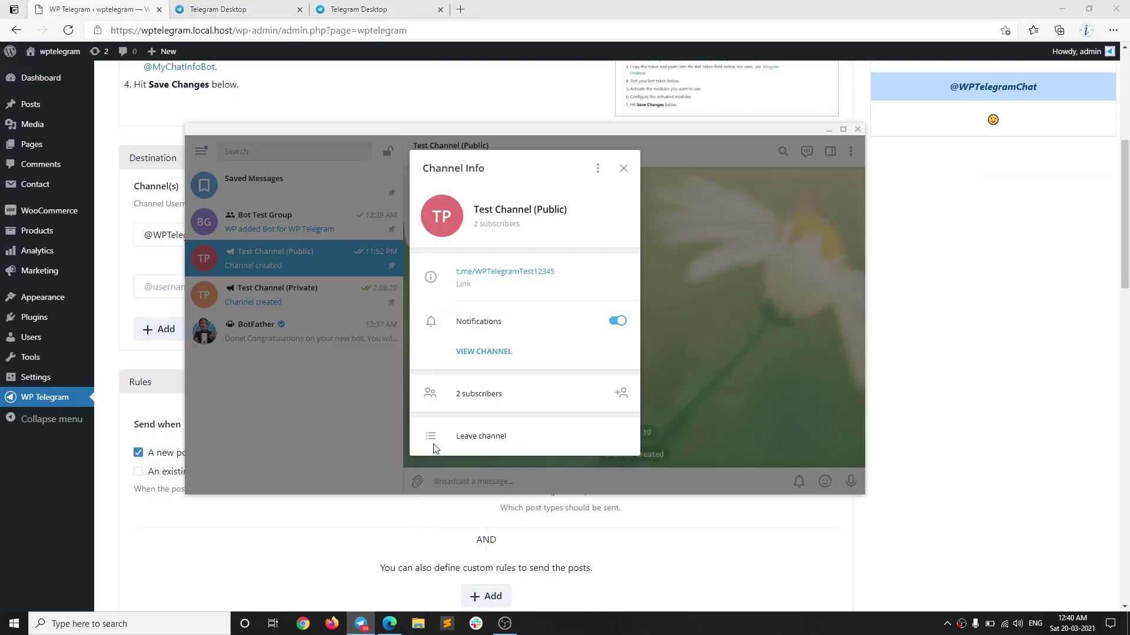
click(674, 252)
click(321, 296)
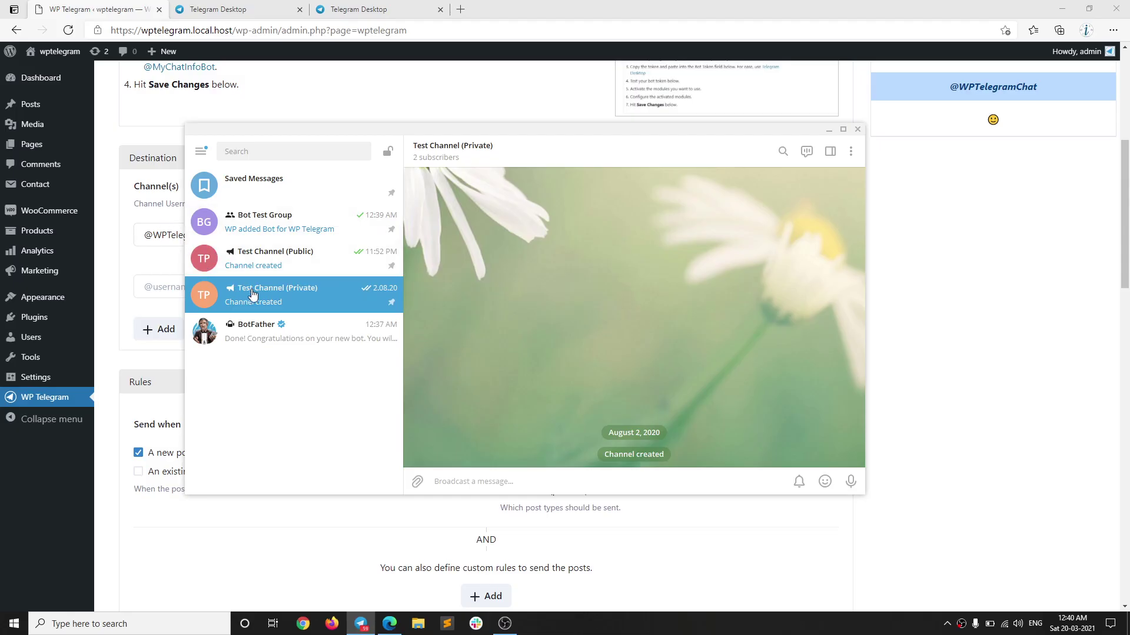
- Return to the WP Telegram settings and read the instruction about using the Chat ID of a group or private chat
click(168, 216)
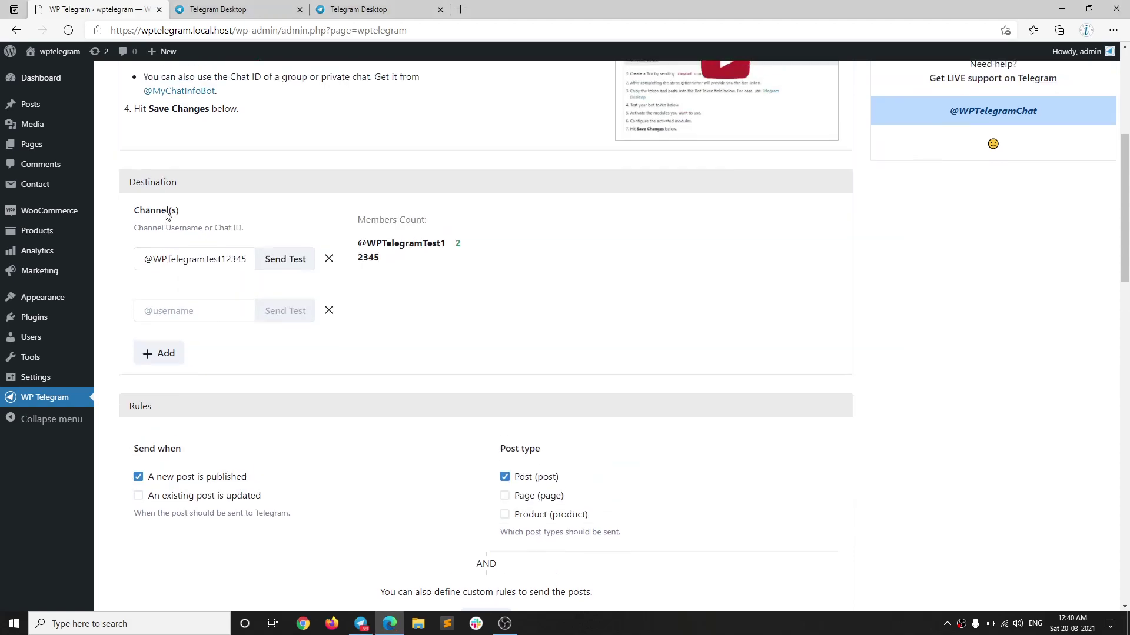
scroll(239, 282, up, 5)
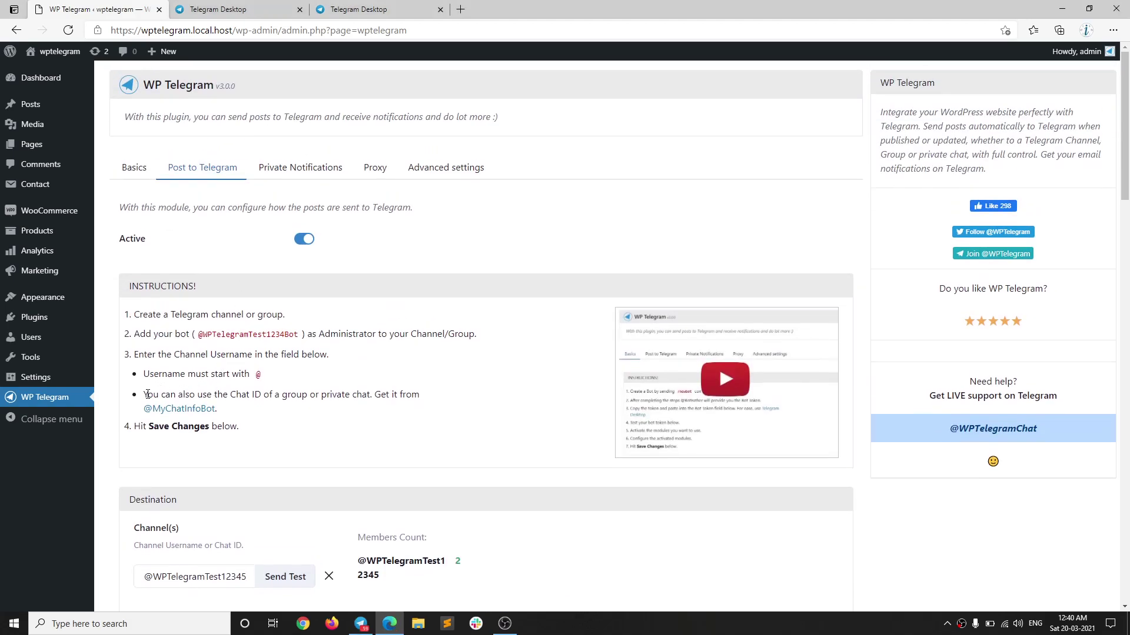
drag(183, 394, 369, 396)
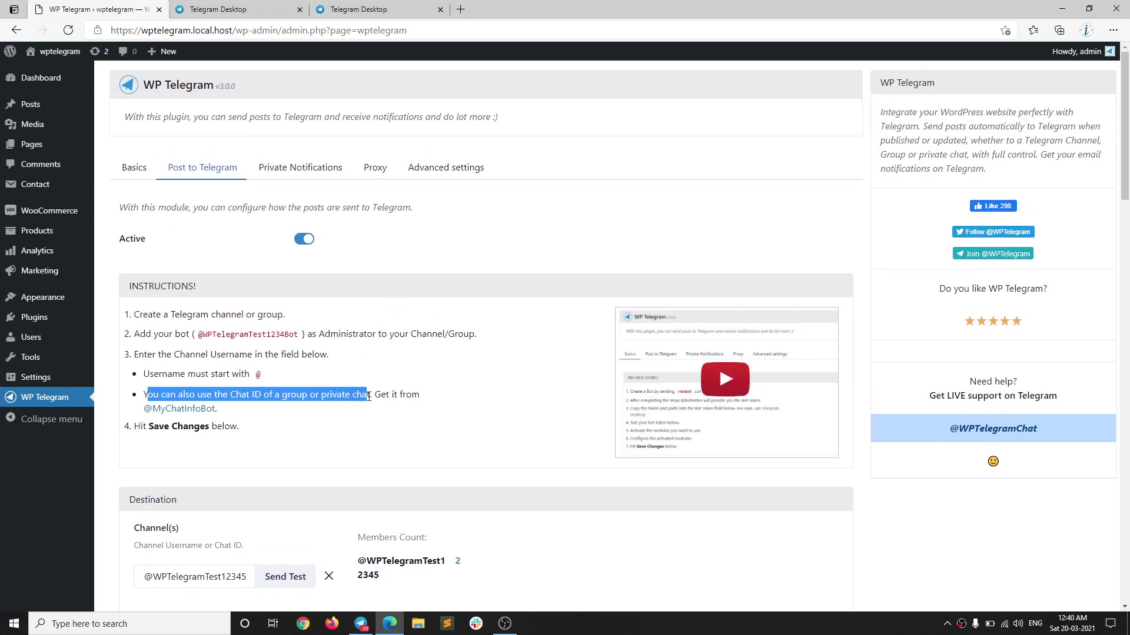
click(194, 422)
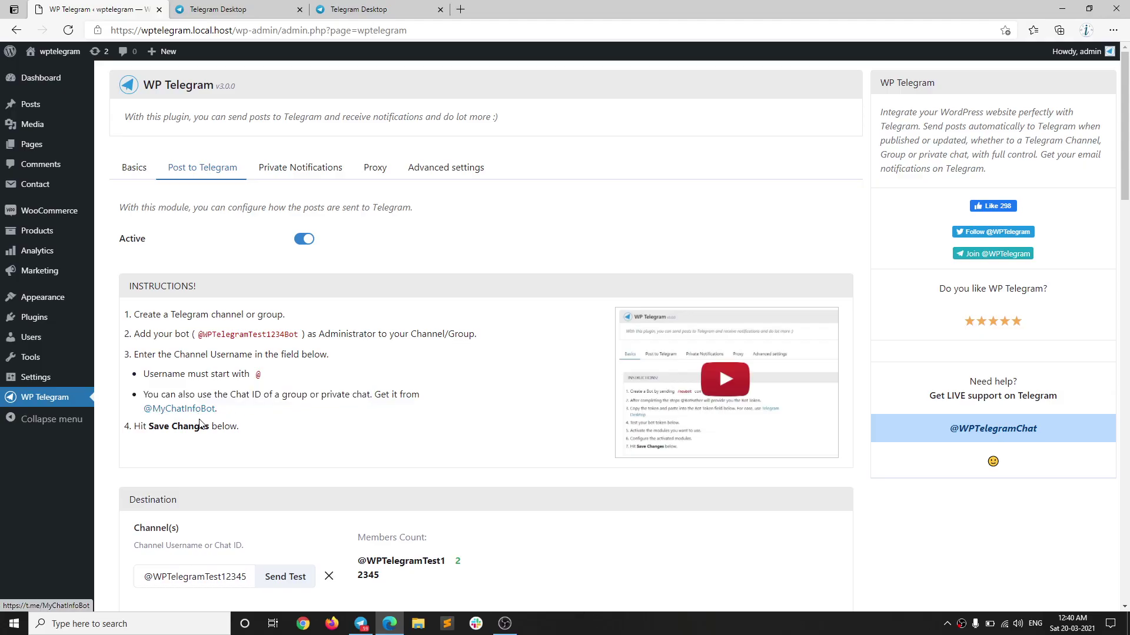
scroll(207, 406, down, 2)
drag(217, 294, 143, 296)
right_click(157, 302)
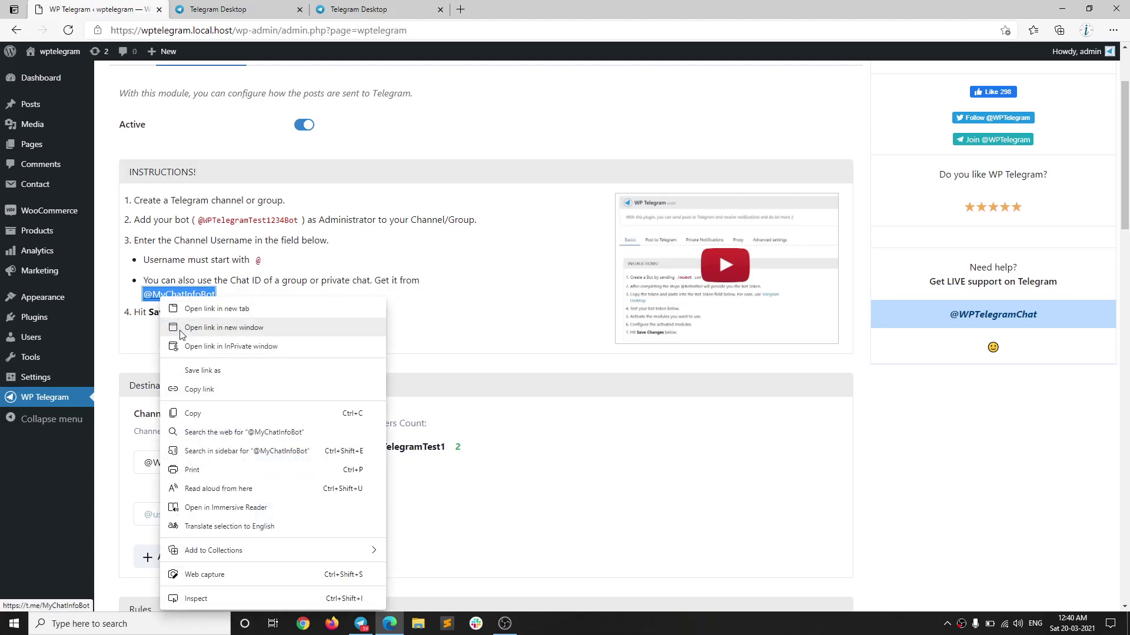
click(177, 414)
click(360, 623)
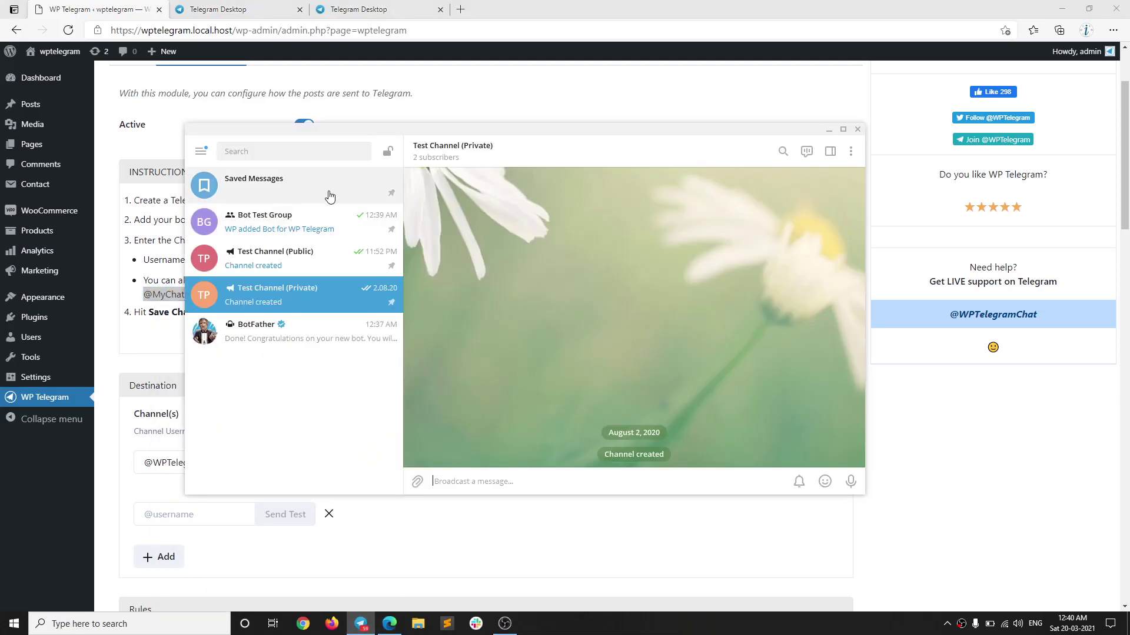
click(307, 151)
right_click(307, 154)
click(329, 247)
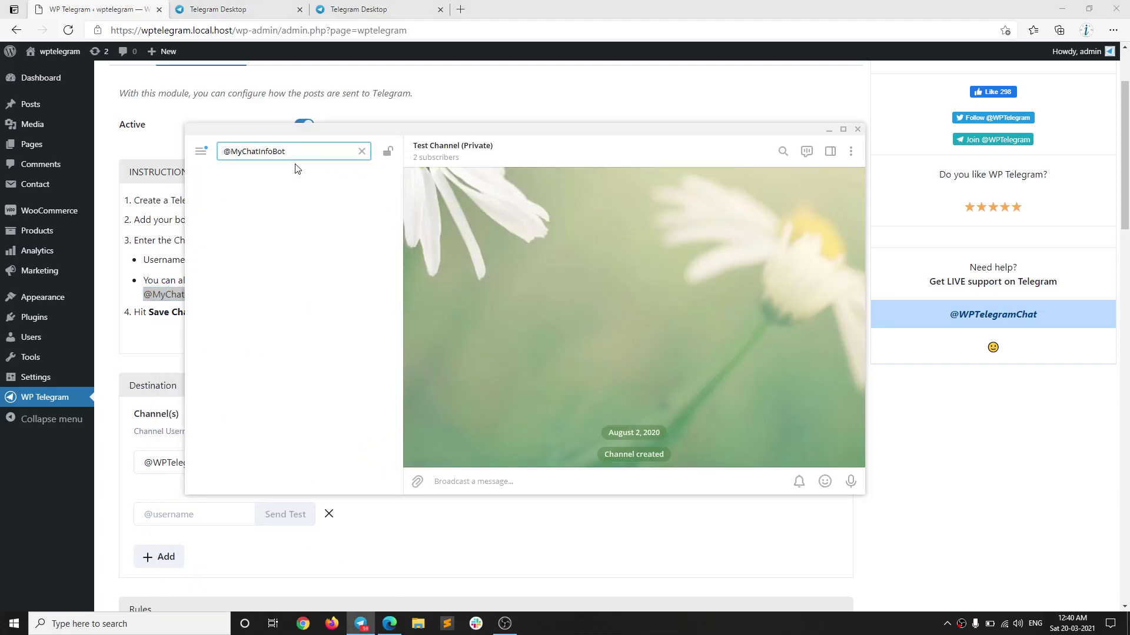
click(222, 211)
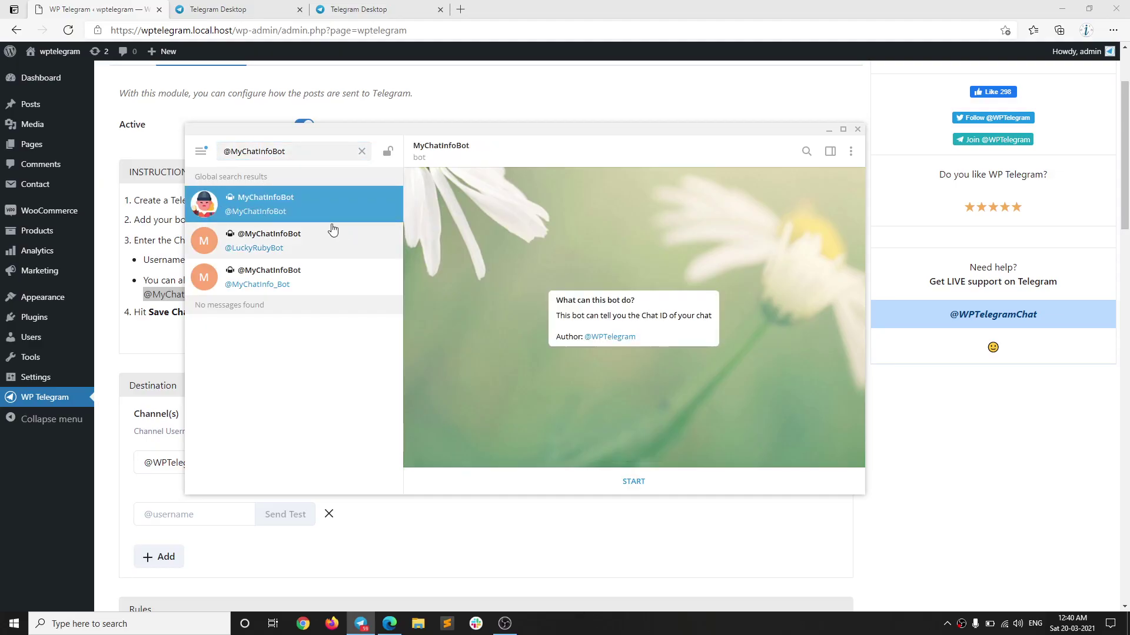
click(361, 152)
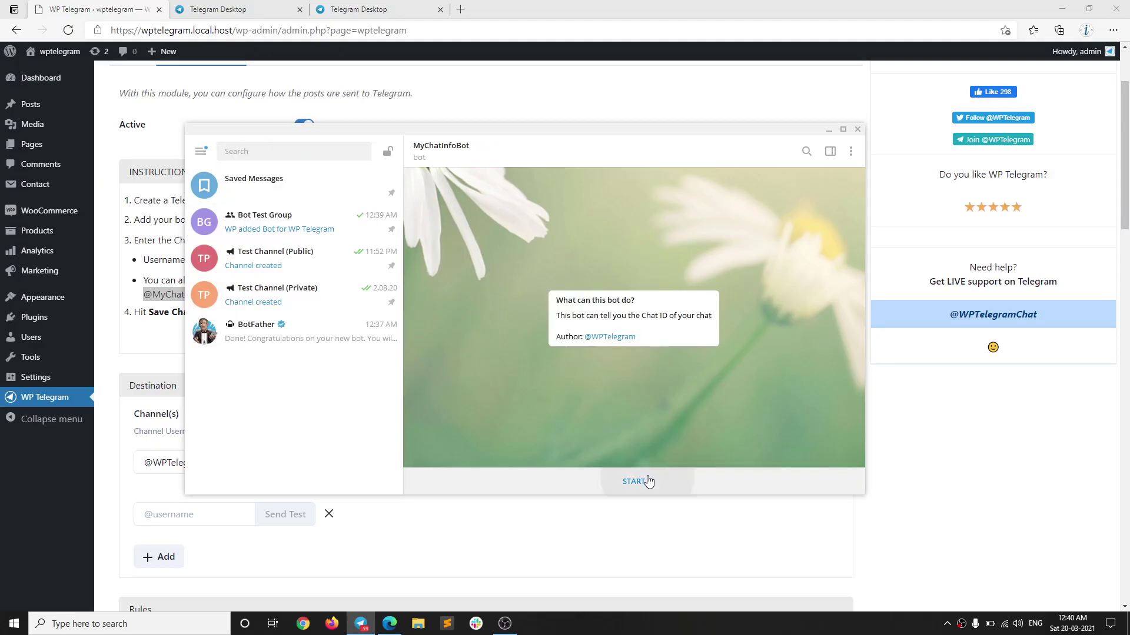
click(634, 480)
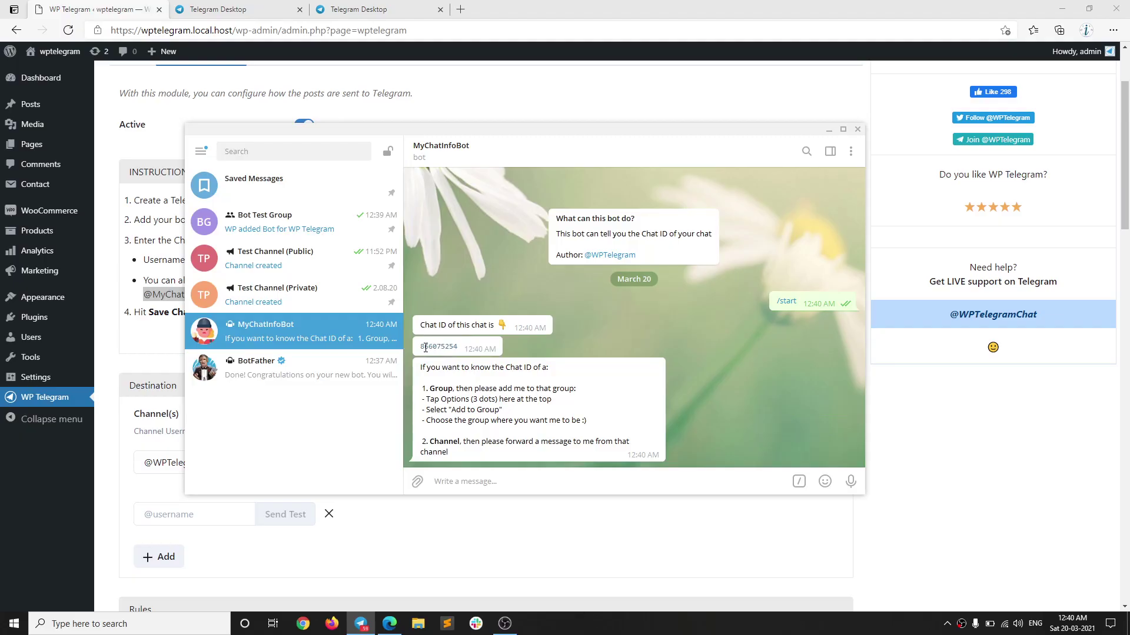
drag(433, 348, 459, 347)
- Post "Test message" in Test Channel (Private)
click(312, 301)
text(Test message)
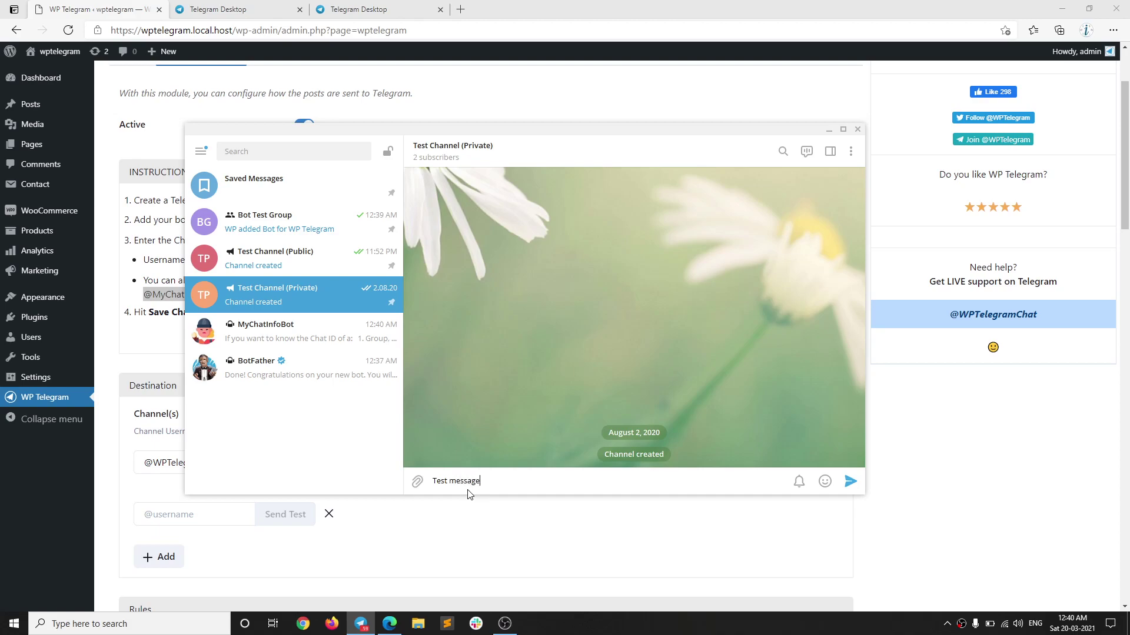
key(Return)
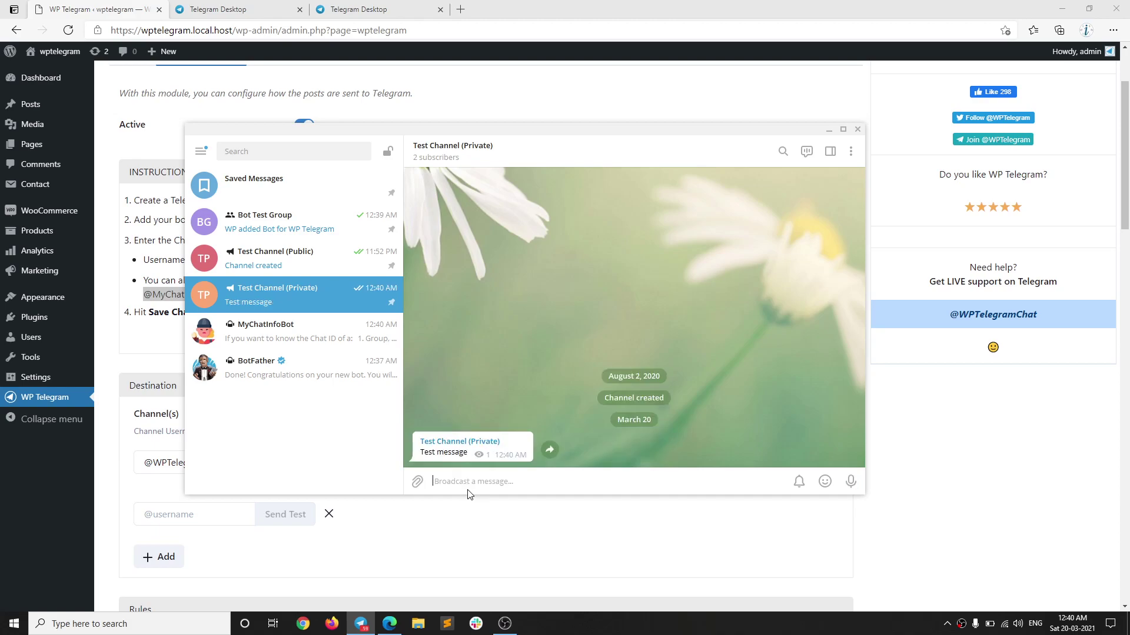
- Forward the "Test message" post from Test Channel (Private) to MyChatInfoBot
right_click(468, 453)
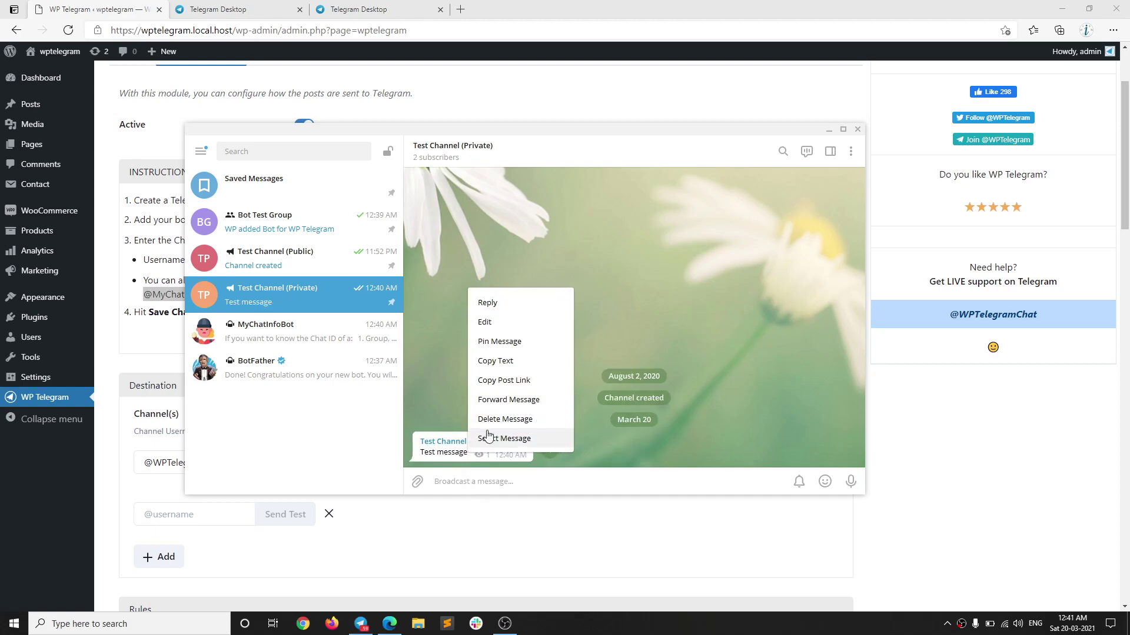
click(492, 400)
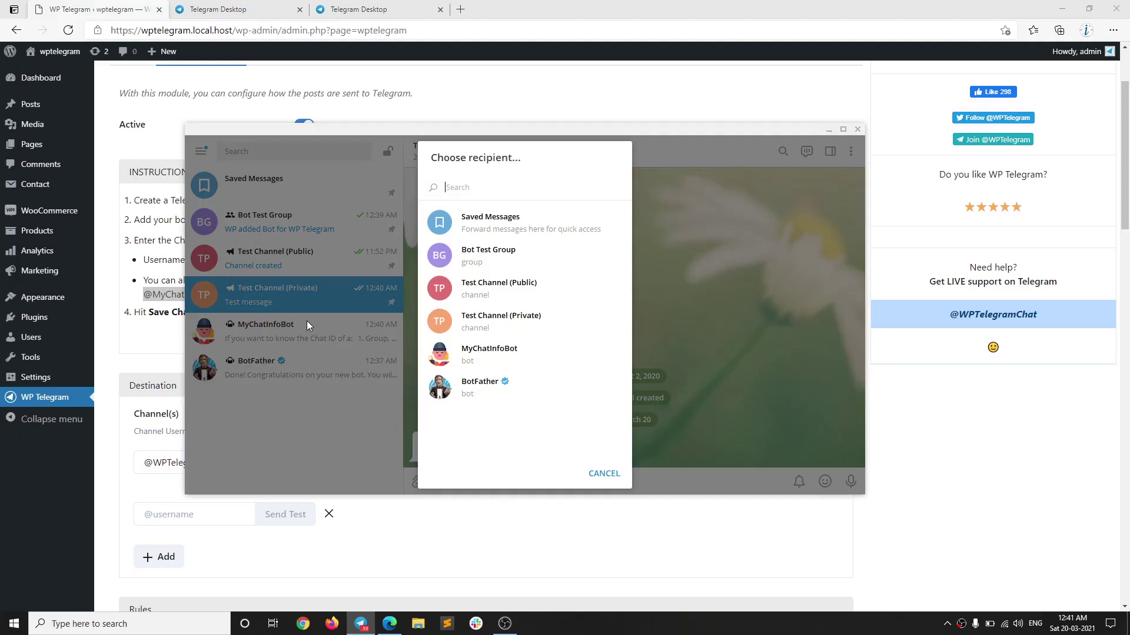
click(494, 354)
click(851, 482)
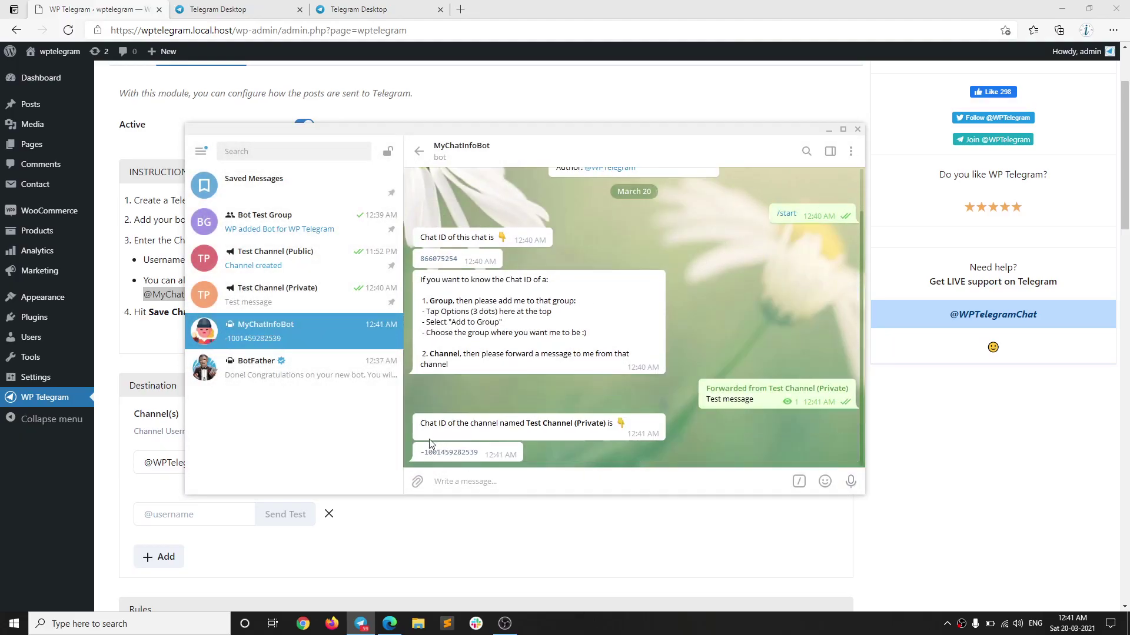
- Copy the private channel's chat ID from MyChatInfoBot's reply and paste it into the second destination channel in the WP Telegram settings
right_click(475, 451)
click(507, 502)
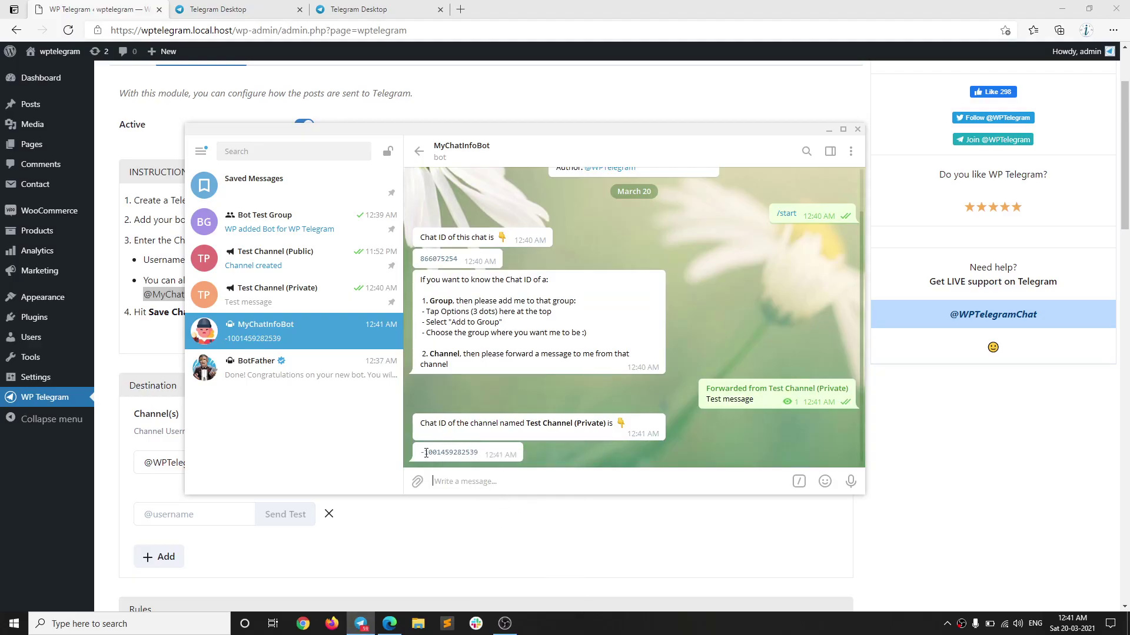
click(166, 344)
scroll(207, 504, down, 2)
right_click(212, 404)
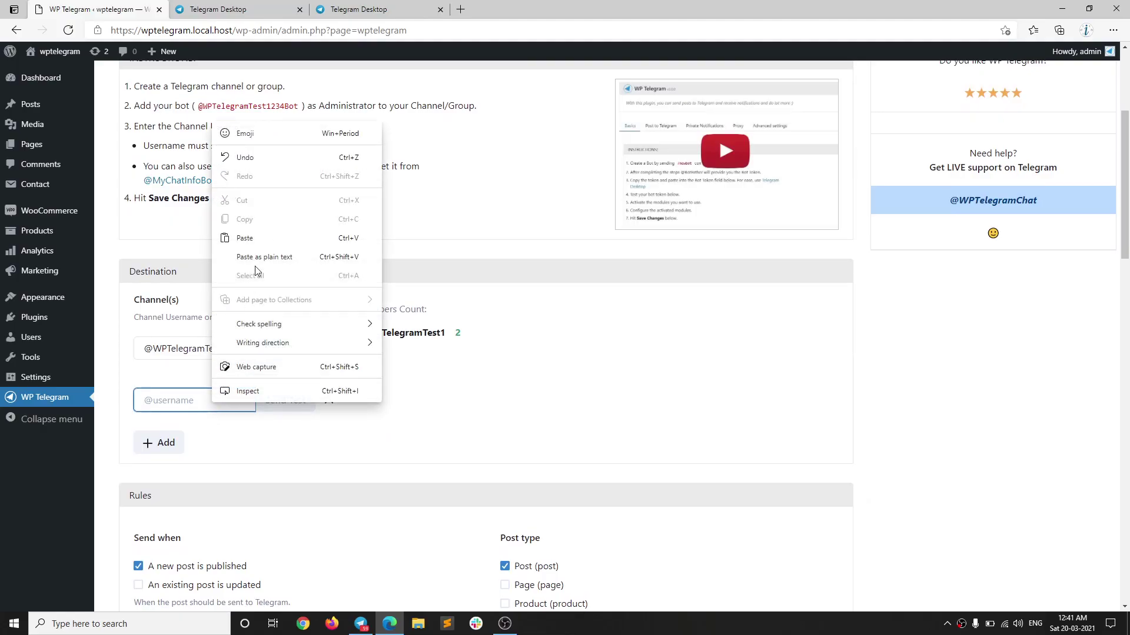
click(258, 239)
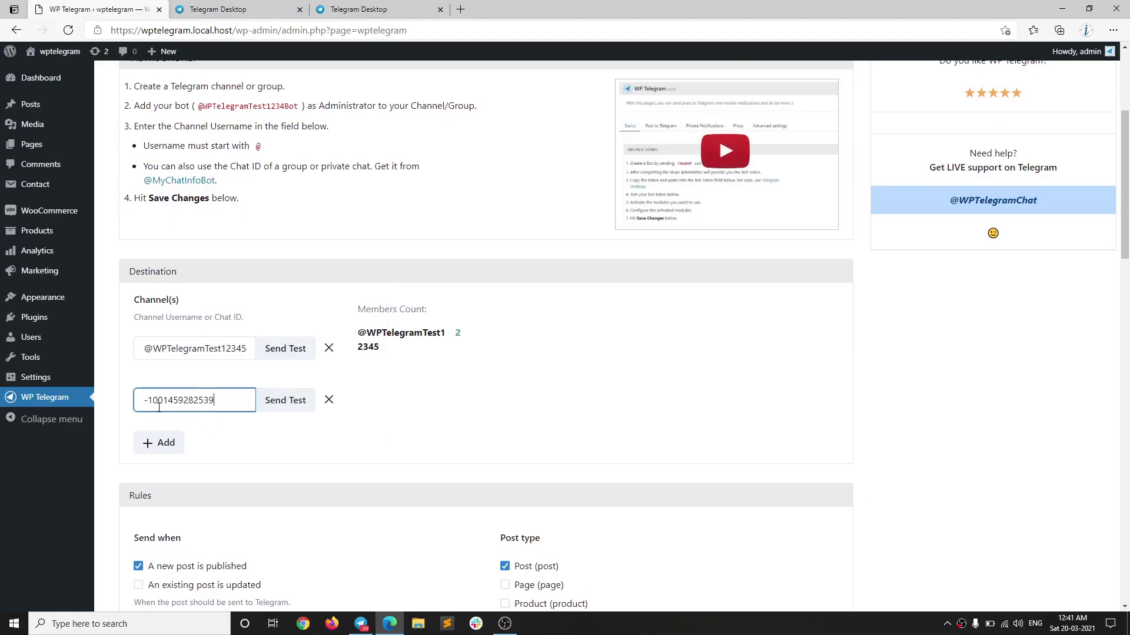
drag(227, 402, 145, 400)
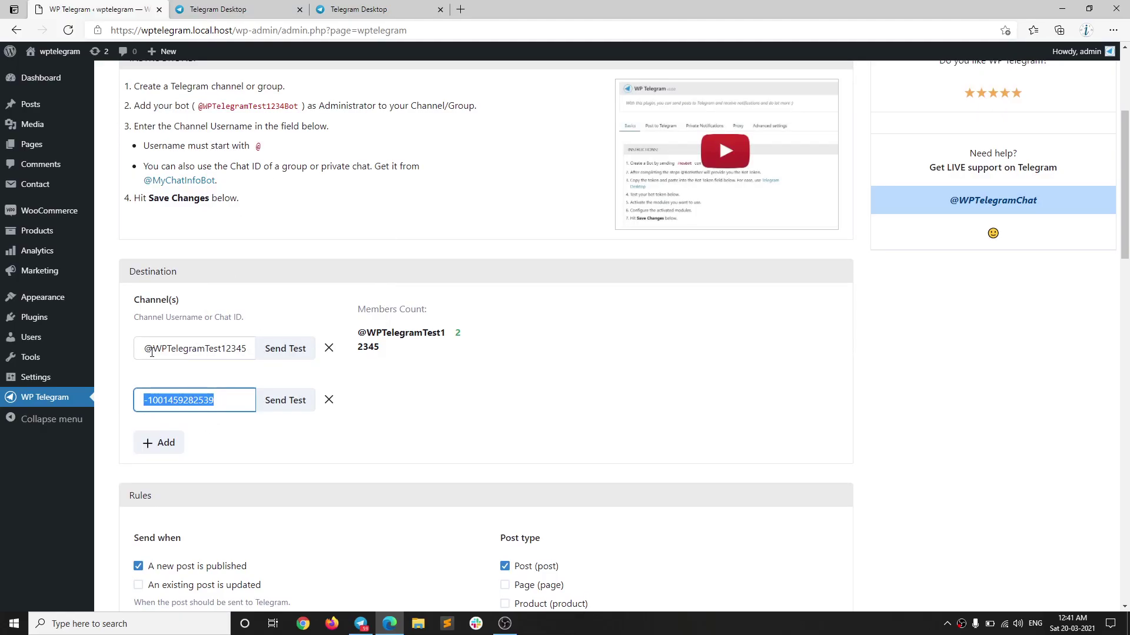
drag(151, 352, 140, 352)
click(386, 440)
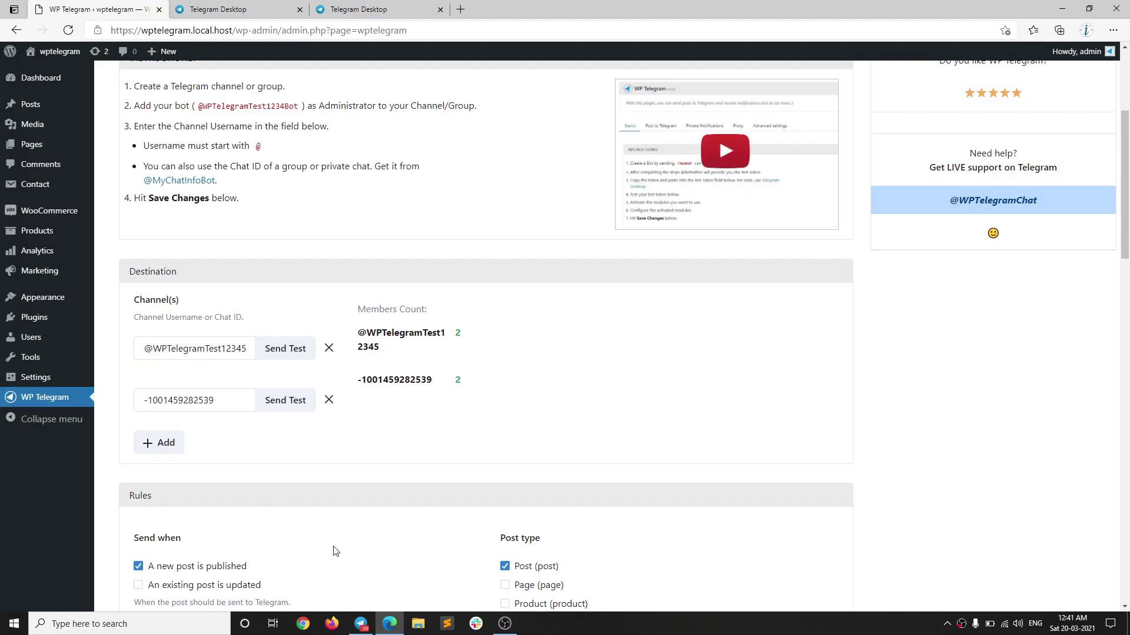
- Switch to Telegram and add MyChatInfoBot to Bot Test Group
click(361, 623)
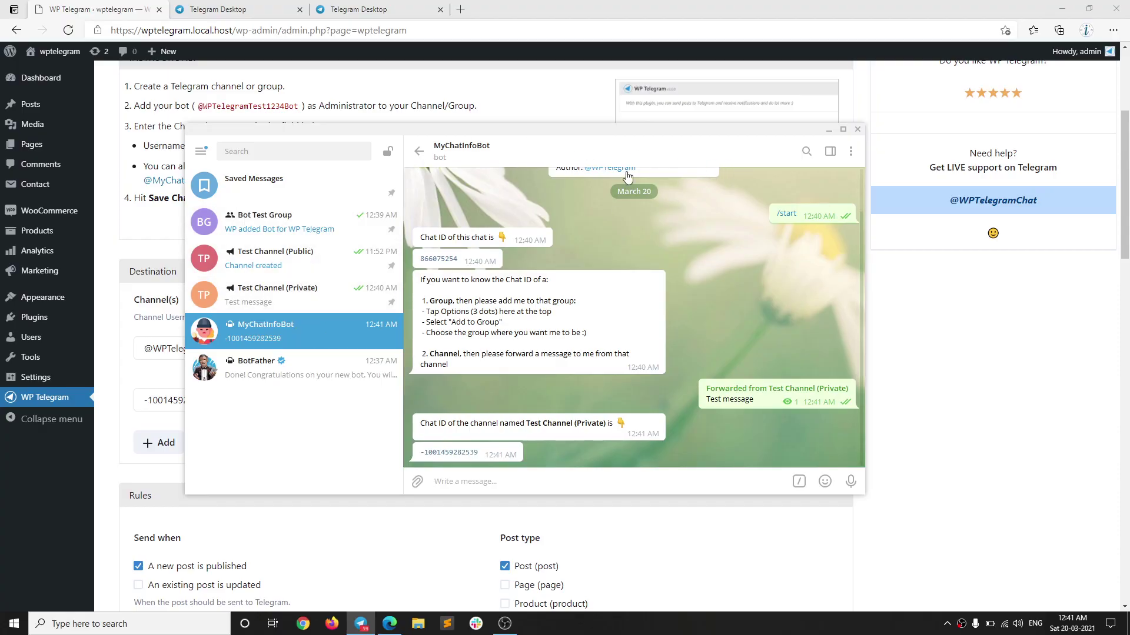
click(850, 151)
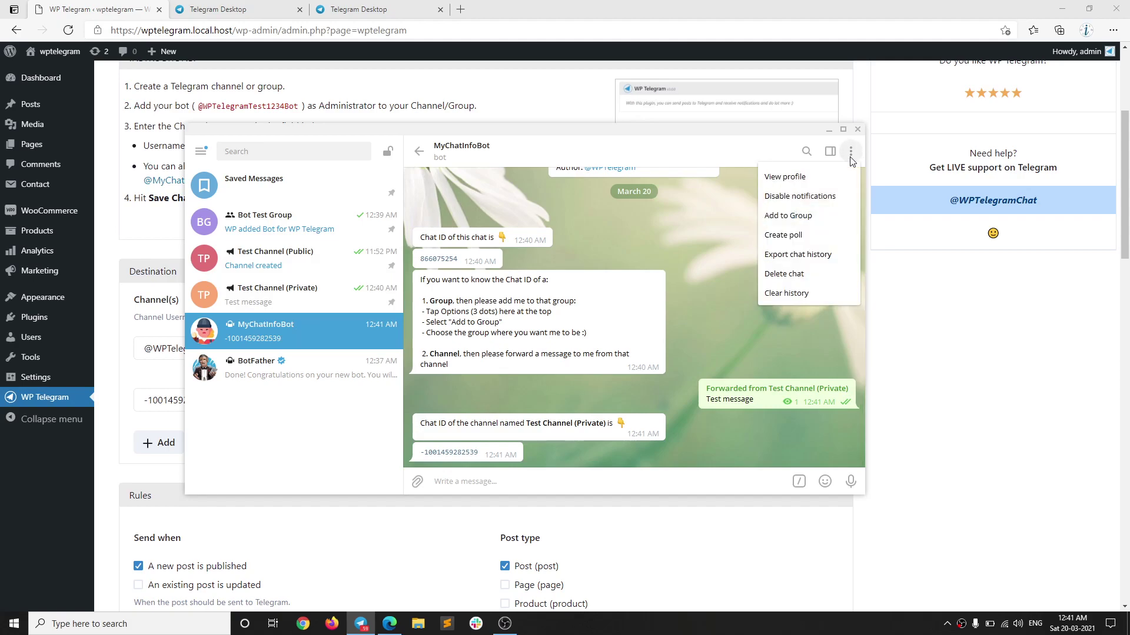
click(783, 217)
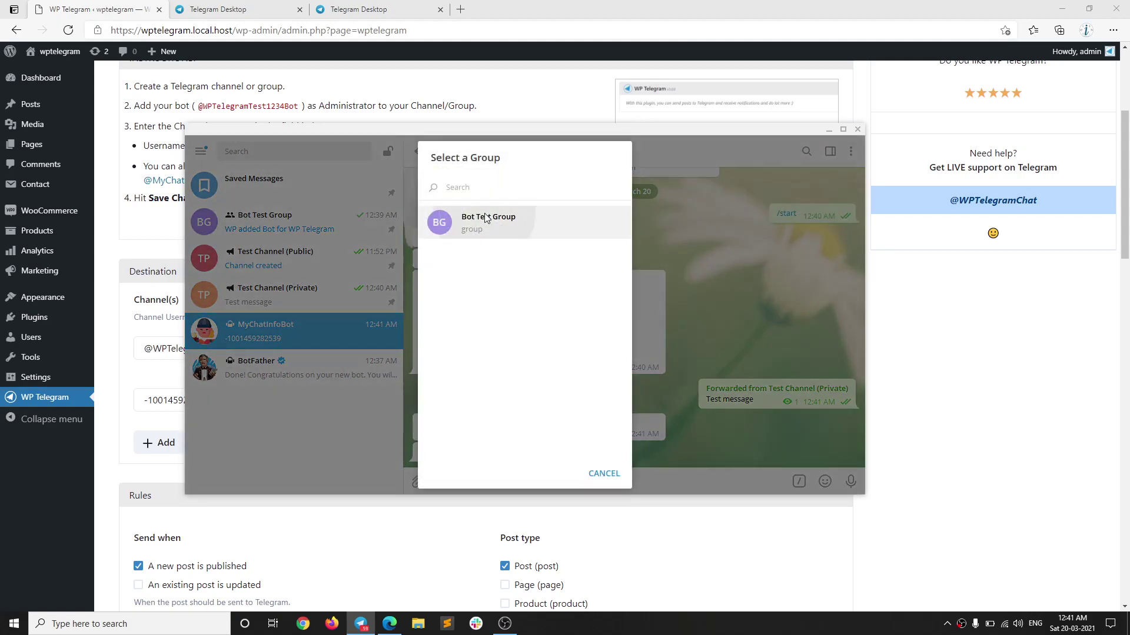
click(482, 220)
click(598, 334)
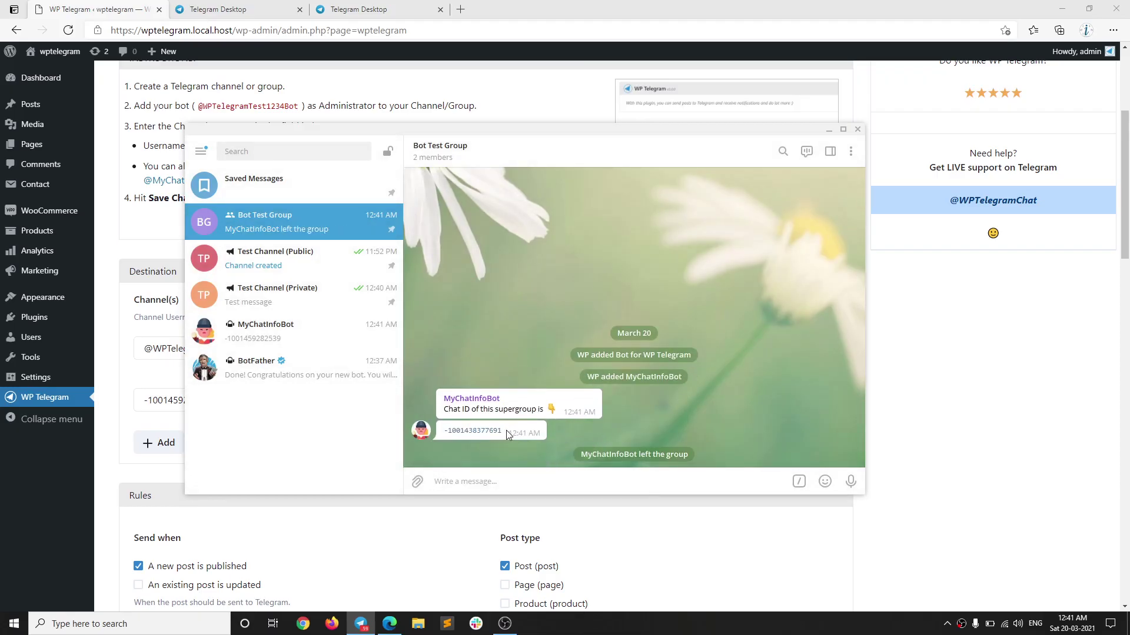
- Copy Bot Test Group's chat ID from the bot's message and paste it into a new third destination channel in the WP Telegram settings
right_click(501, 429)
click(534, 483)
click(171, 445)
right_click(196, 458)
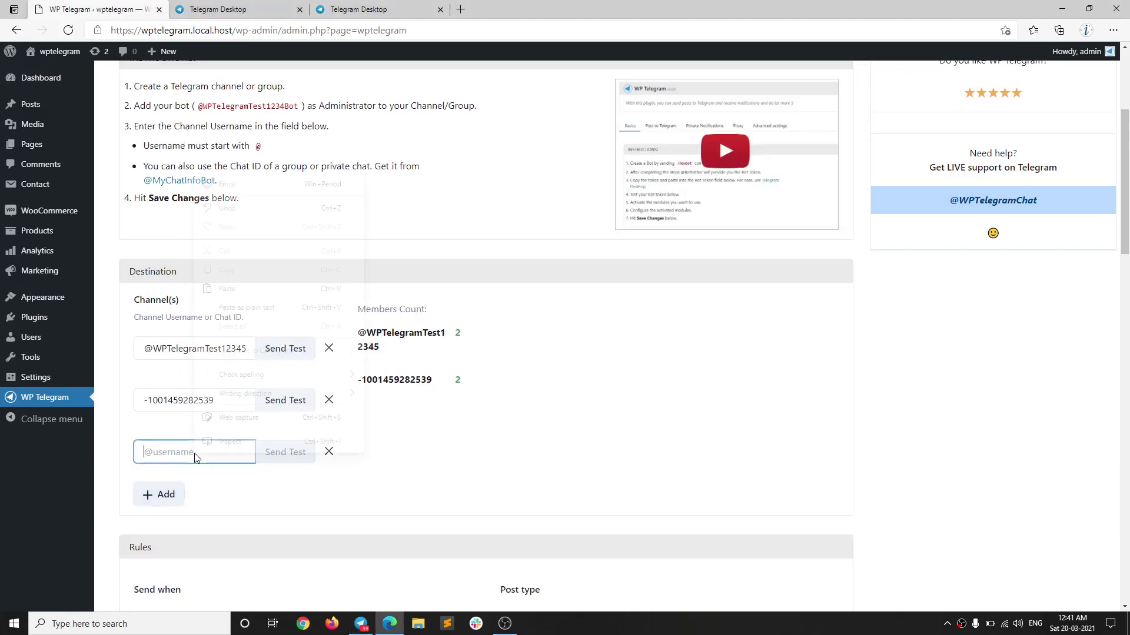
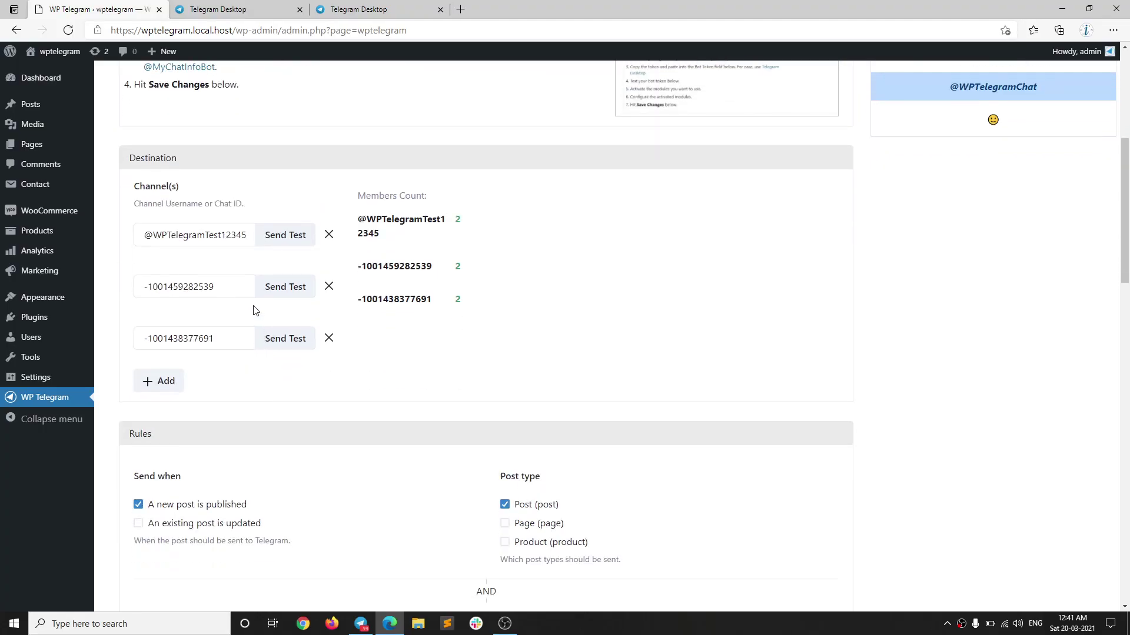
click(361, 624)
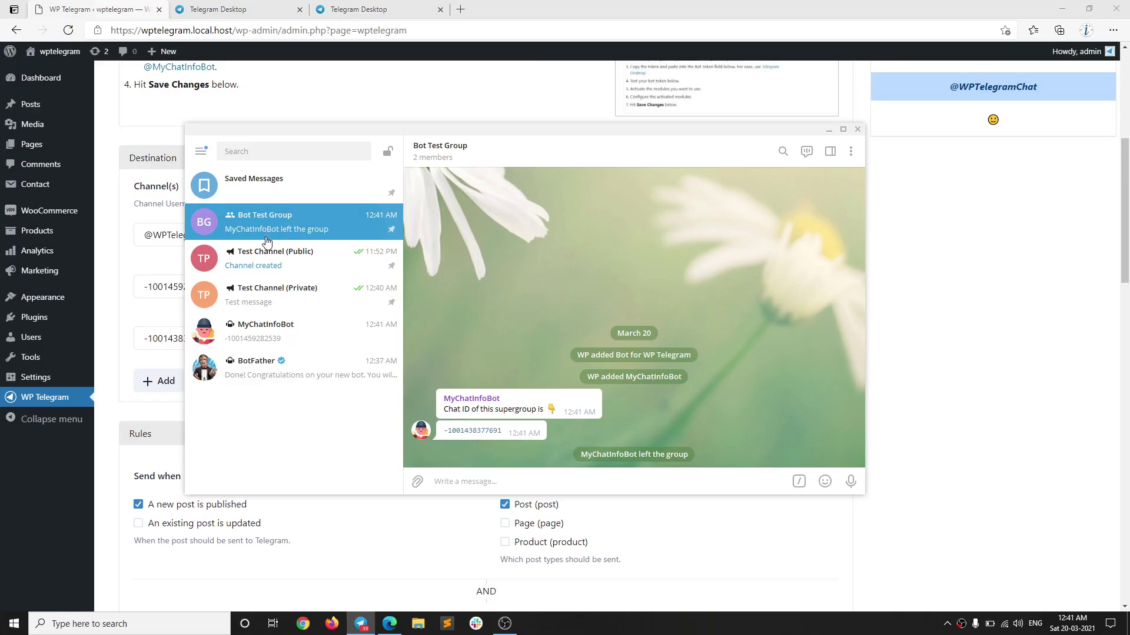
key(alt+Tab)
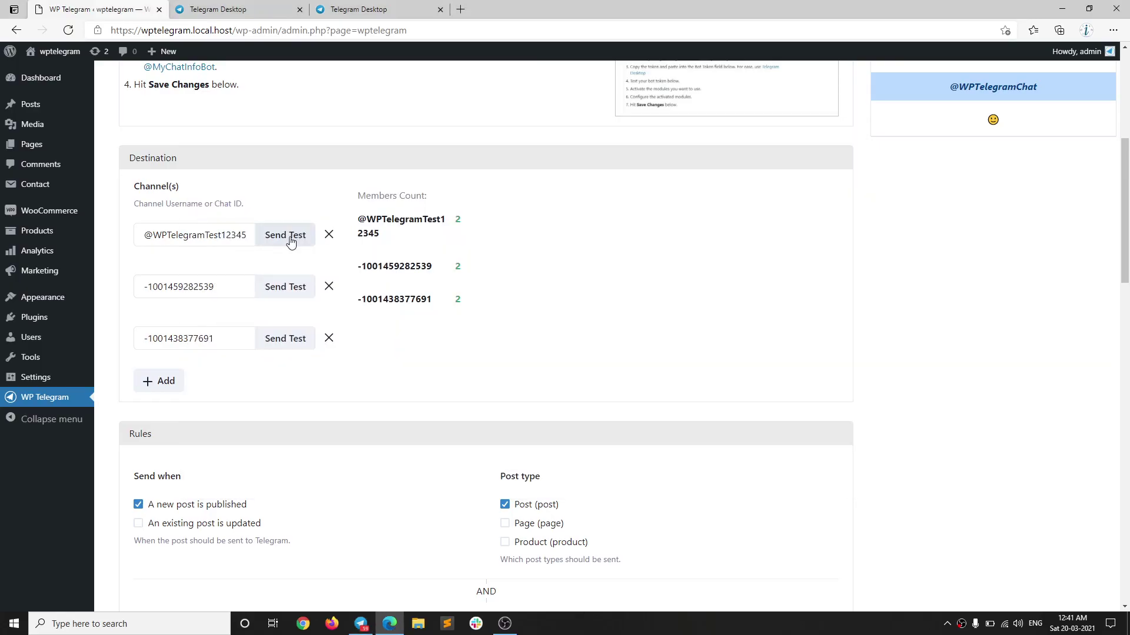
click(285, 235)
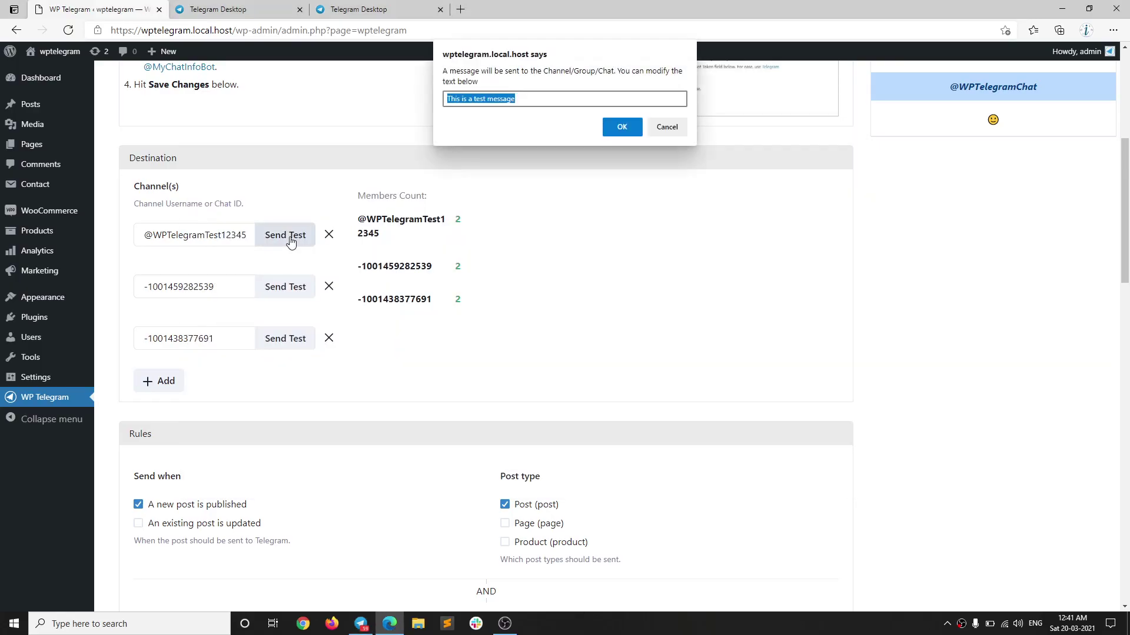
click(619, 137)
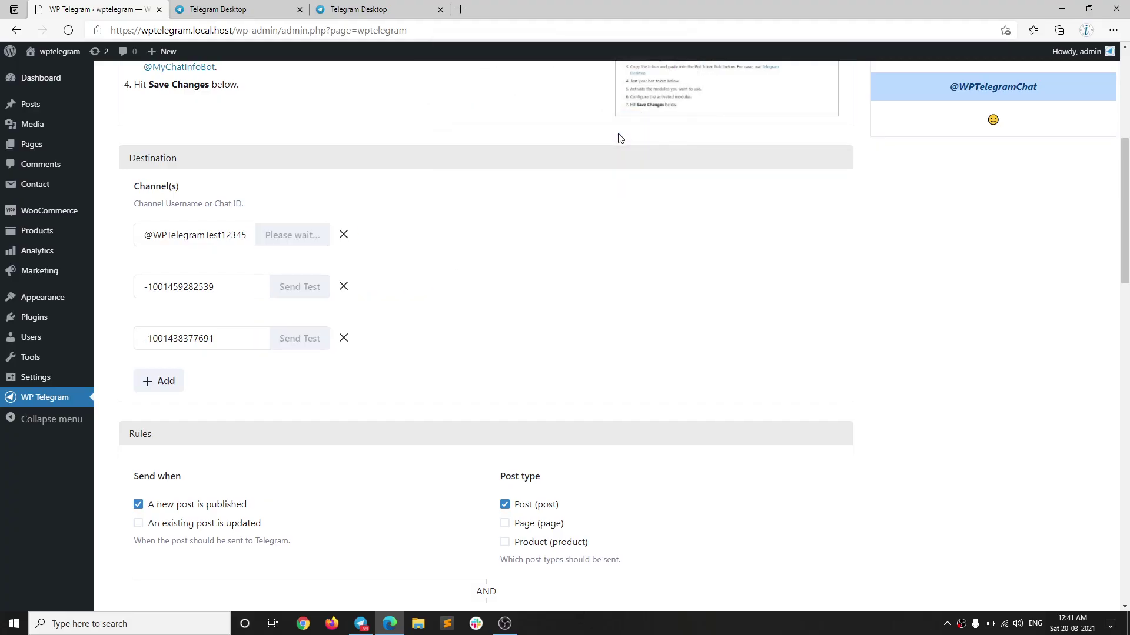
key(alt+Tab)
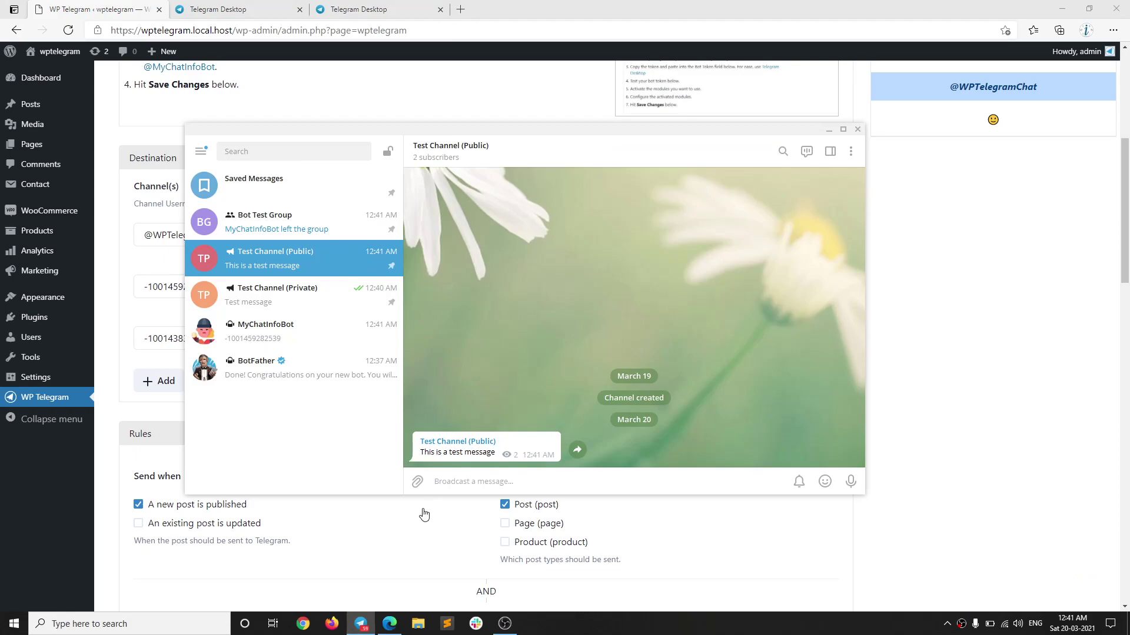
- Send the test message "This is a test message" to the second destination channel and check Test Channel (Private) in Telegram for it
click(165, 296)
click(273, 297)
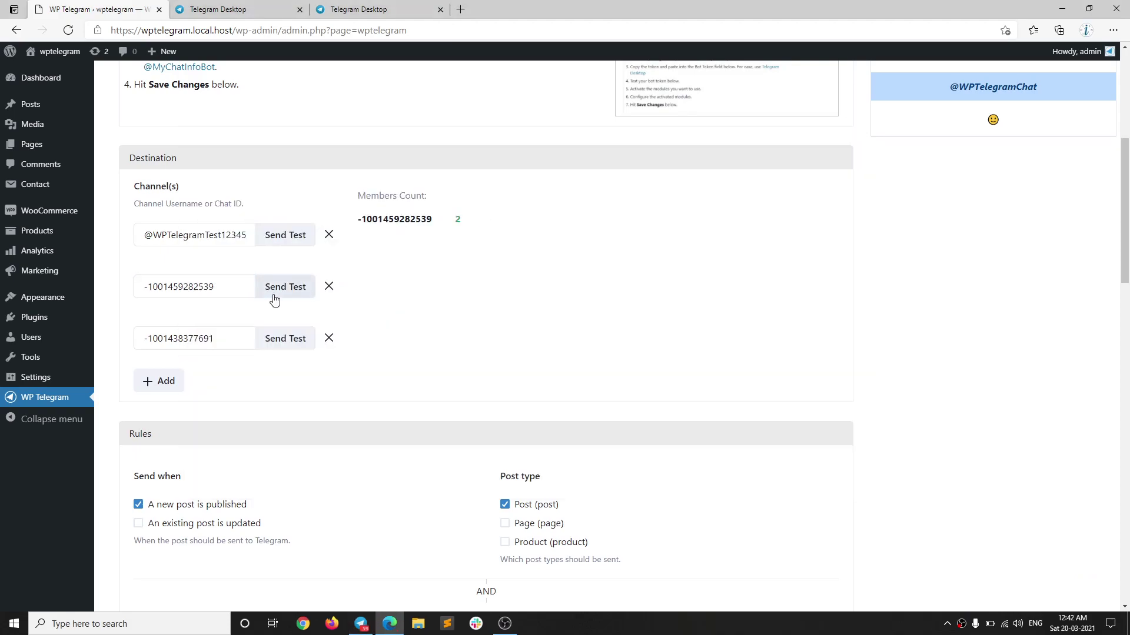
click(275, 290)
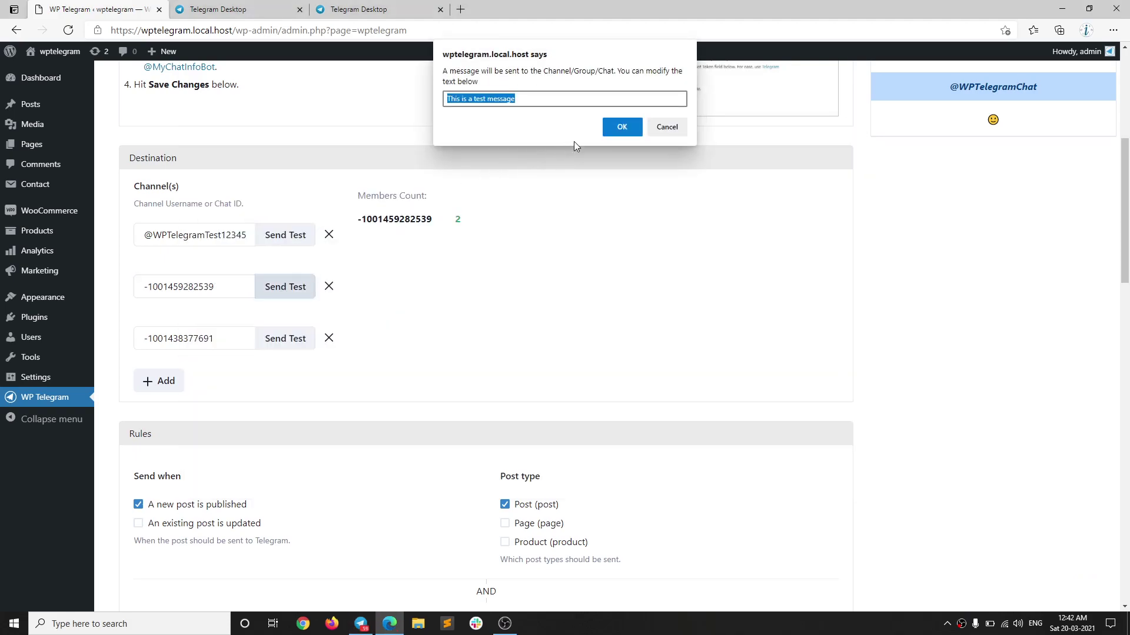
click(622, 134)
click(361, 623)
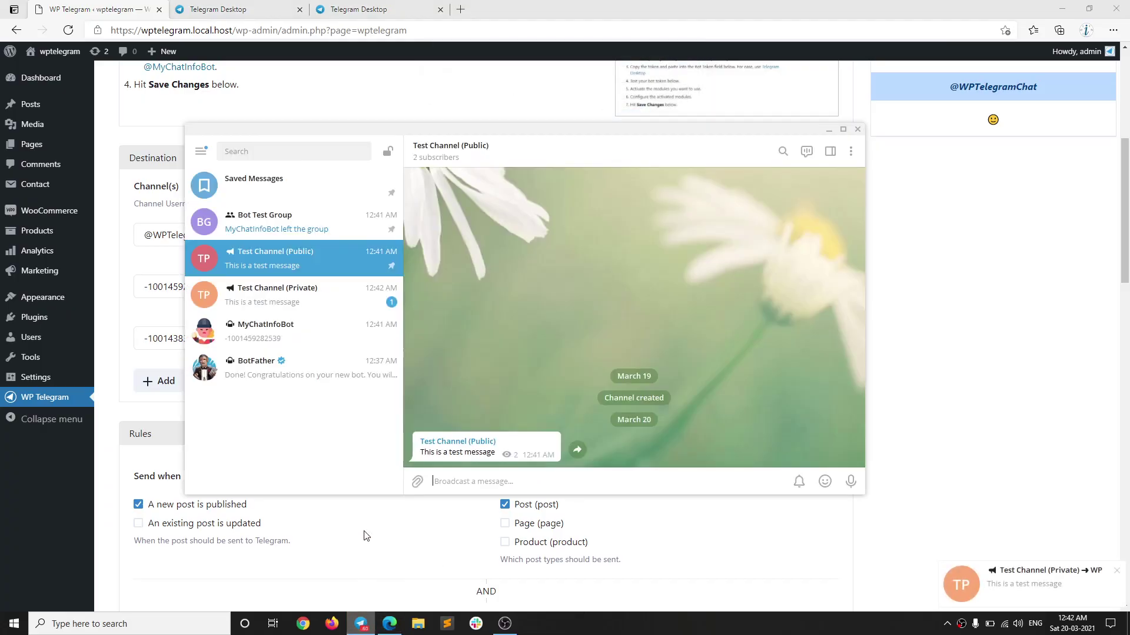
click(329, 304)
- Send the test message "This is a test message" to the third destination channel and check Bot Test Group in Telegram for it
click(162, 307)
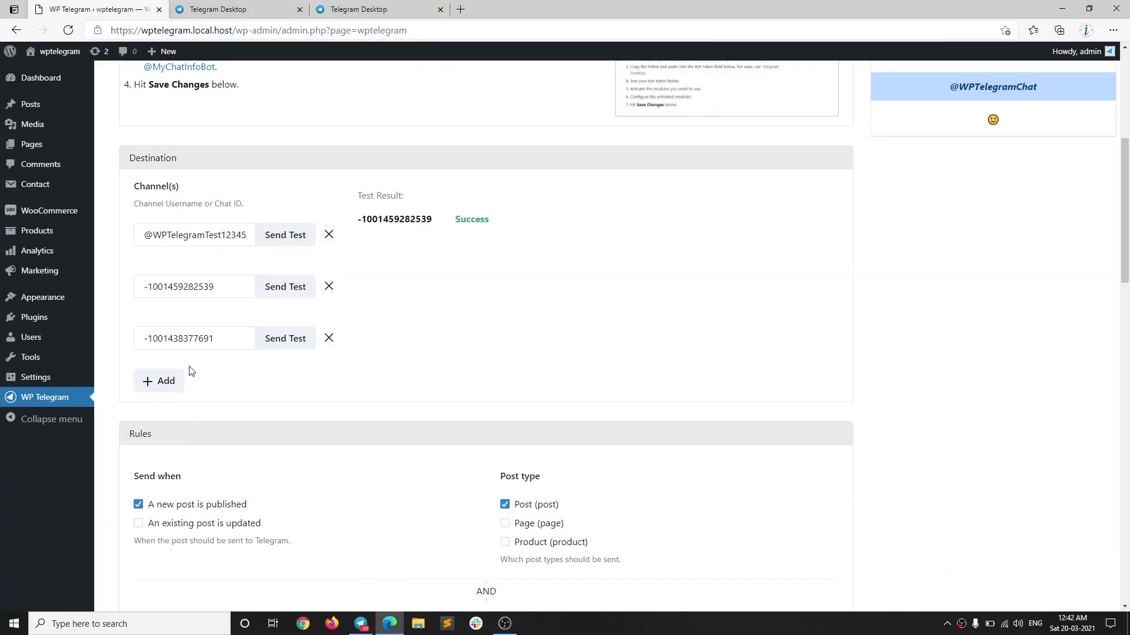
click(281, 344)
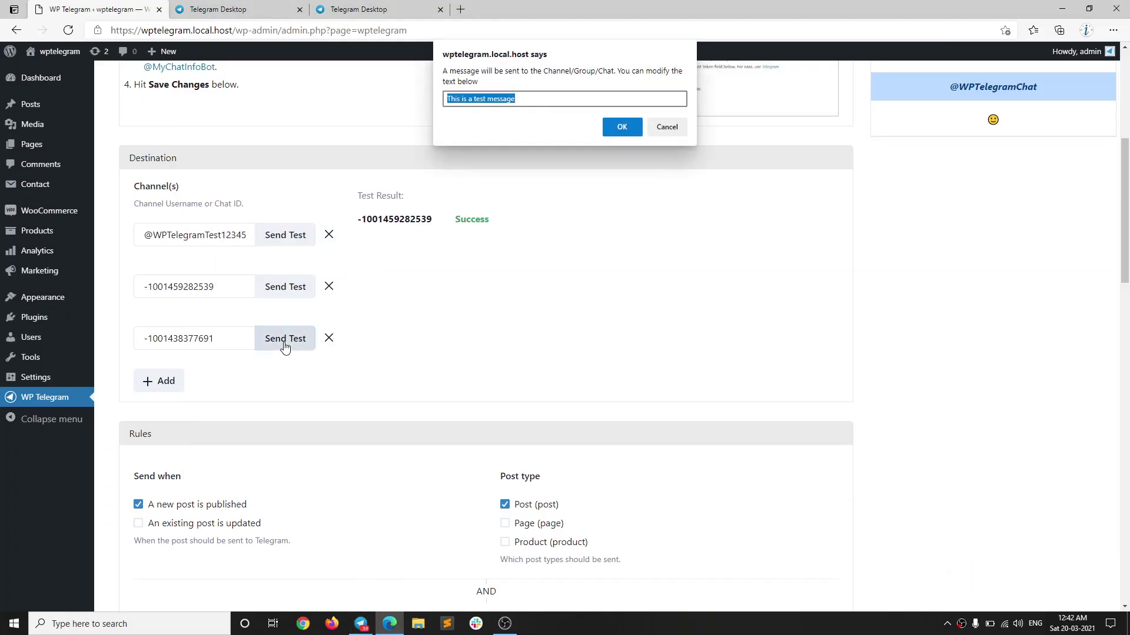
click(622, 126)
click(965, 590)
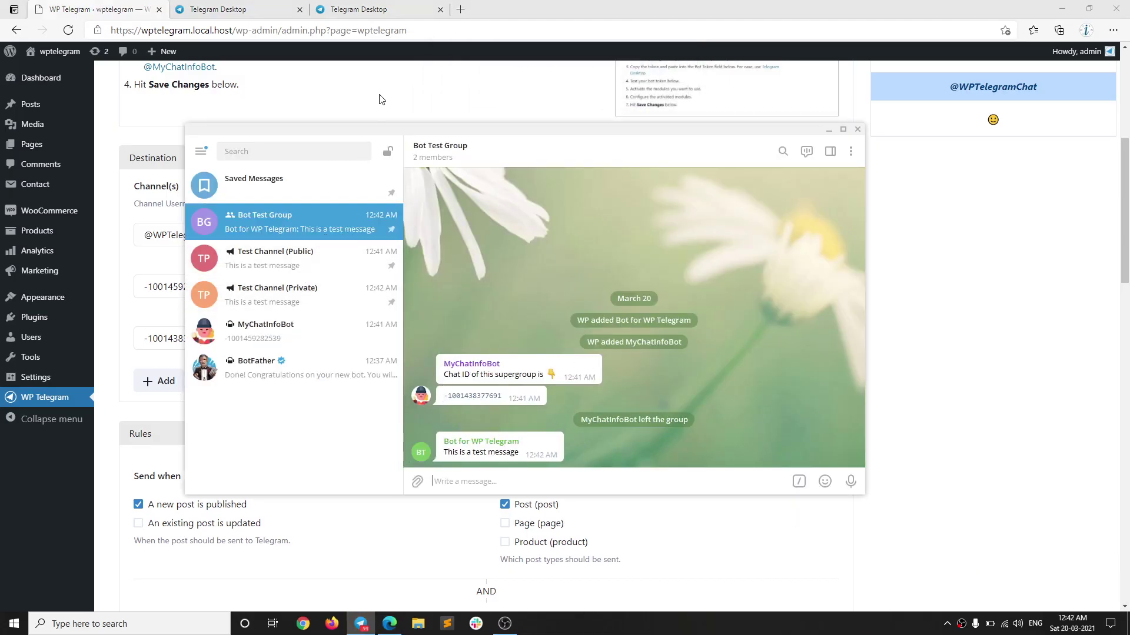
- Return to the WP Telegram settings in the browser and save the Post to Telegram changes
click(371, 114)
scroll(280, 280, down, 10)
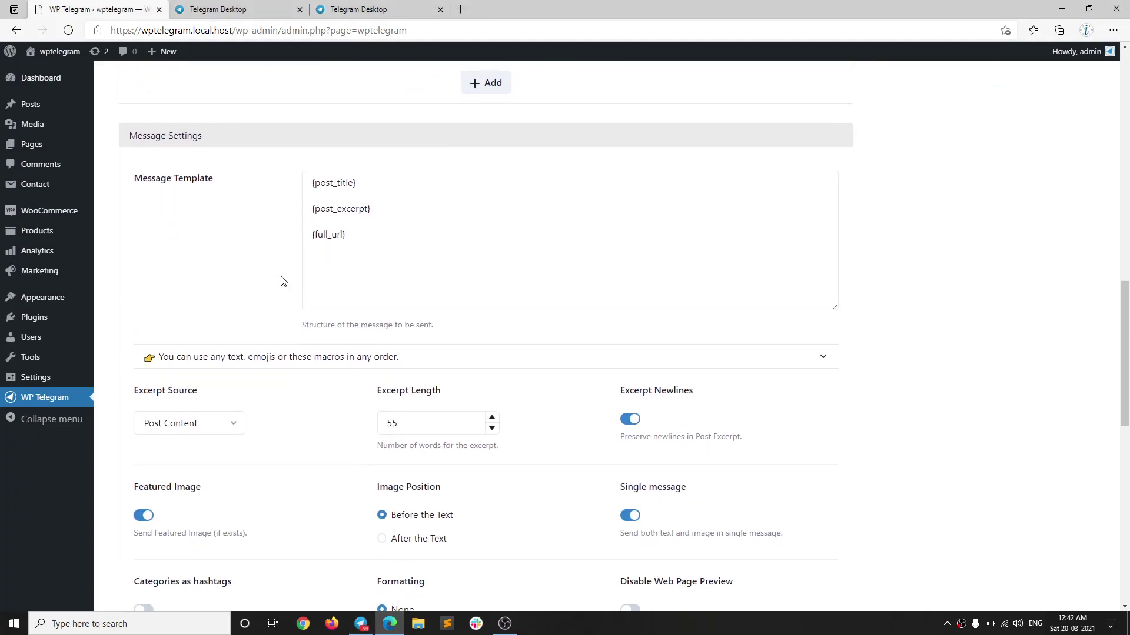
scroll(281, 280, down, 10)
click(163, 552)
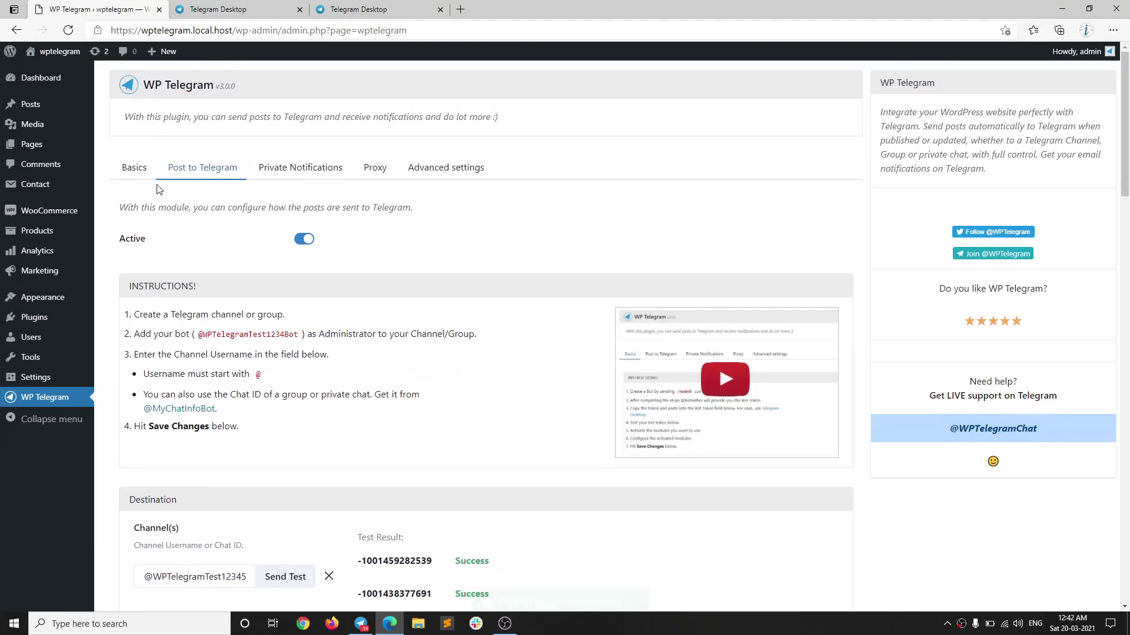
- Set Delay in Posting to 0 minutes in the Miscellaneous settings and save the changes
mouse_move(50, 112)
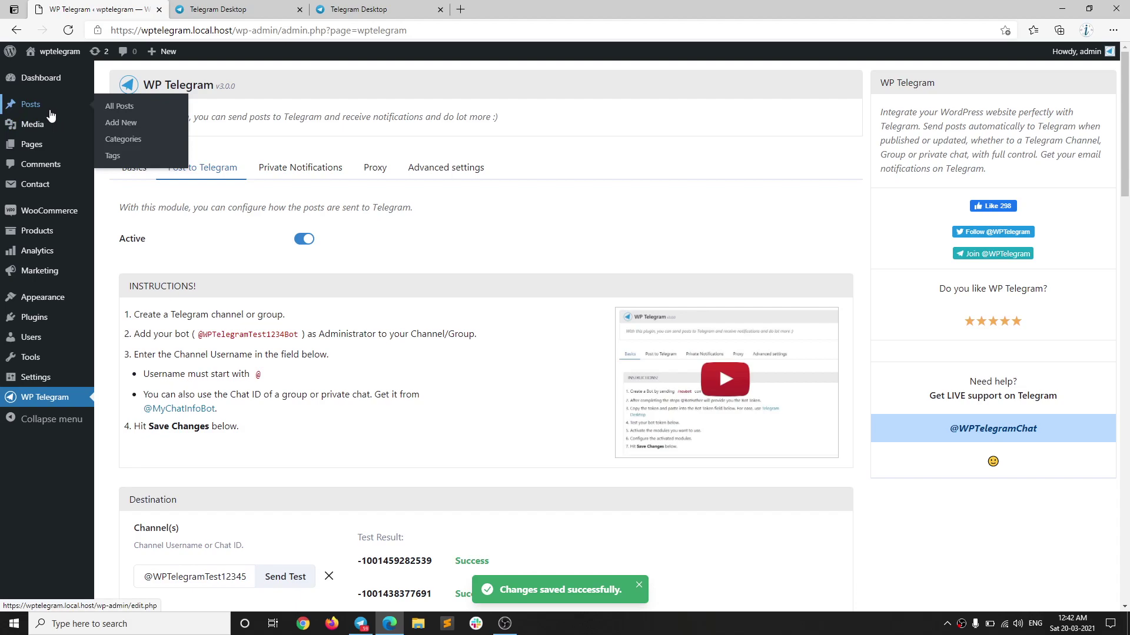
scroll(317, 329, down, 20)
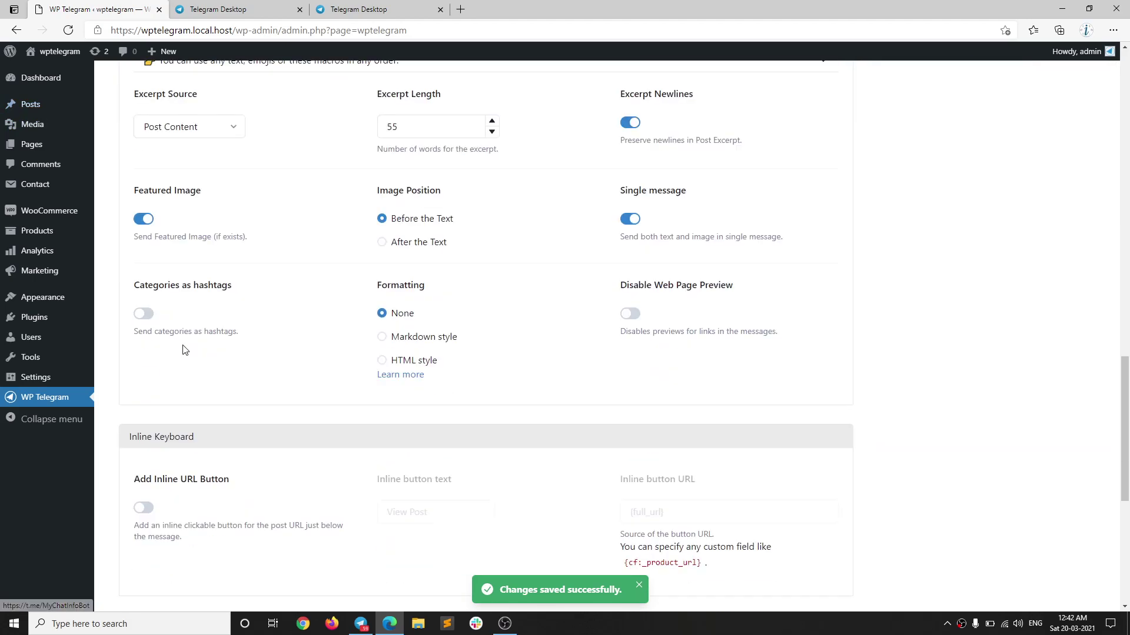
click(353, 419)
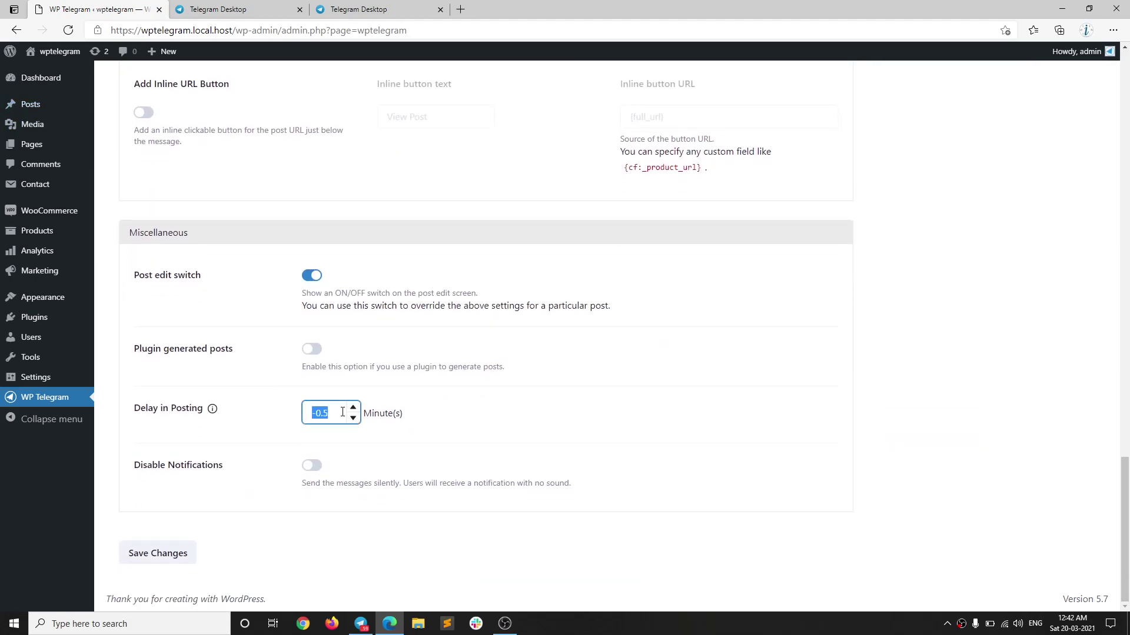
click(332, 412)
drag(331, 413, 297, 415)
text(0)
click(158, 554)
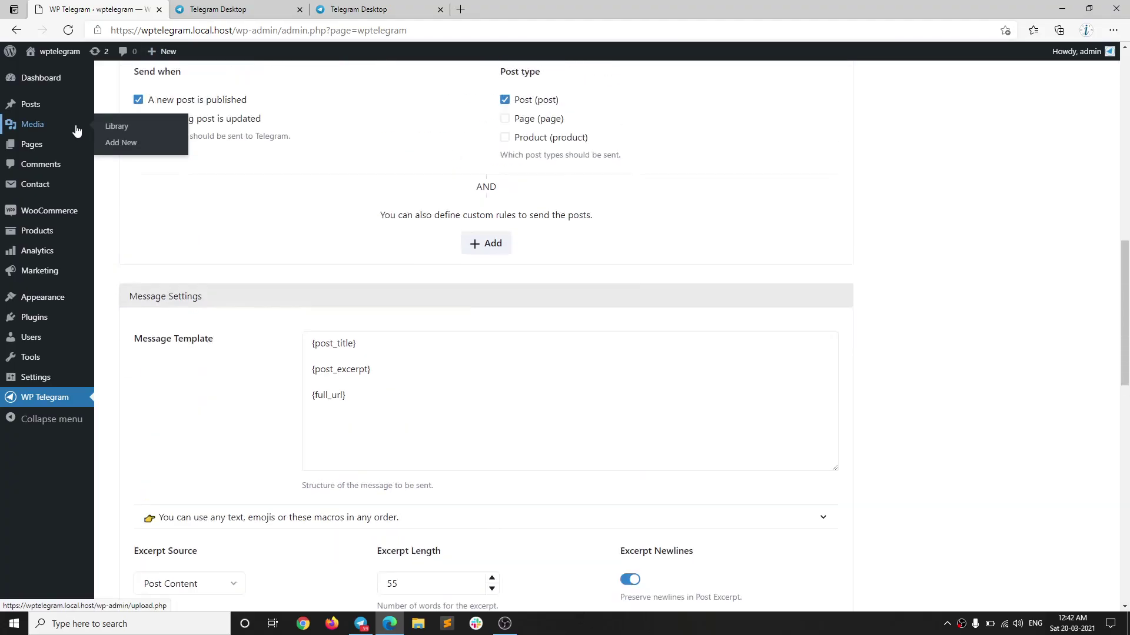
- Create a new post titled "Test post" with the content "Some content" and publish it with Send to Telegram enabled
mouse_move(50, 106)
click(121, 123)
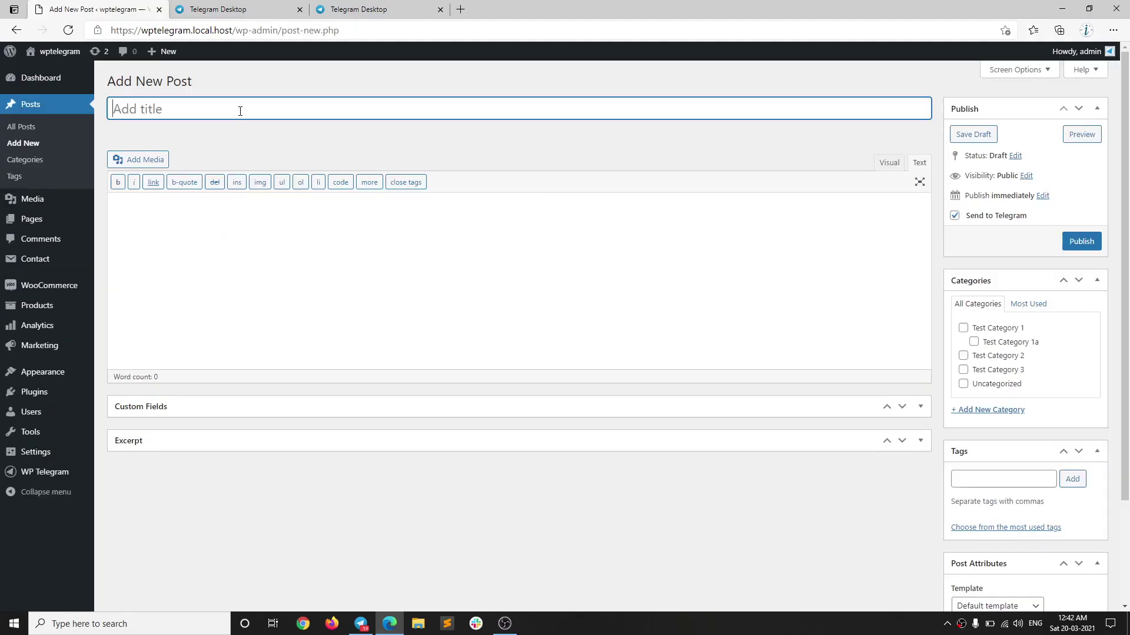
text(Test post)
click(303, 263)
text(some)
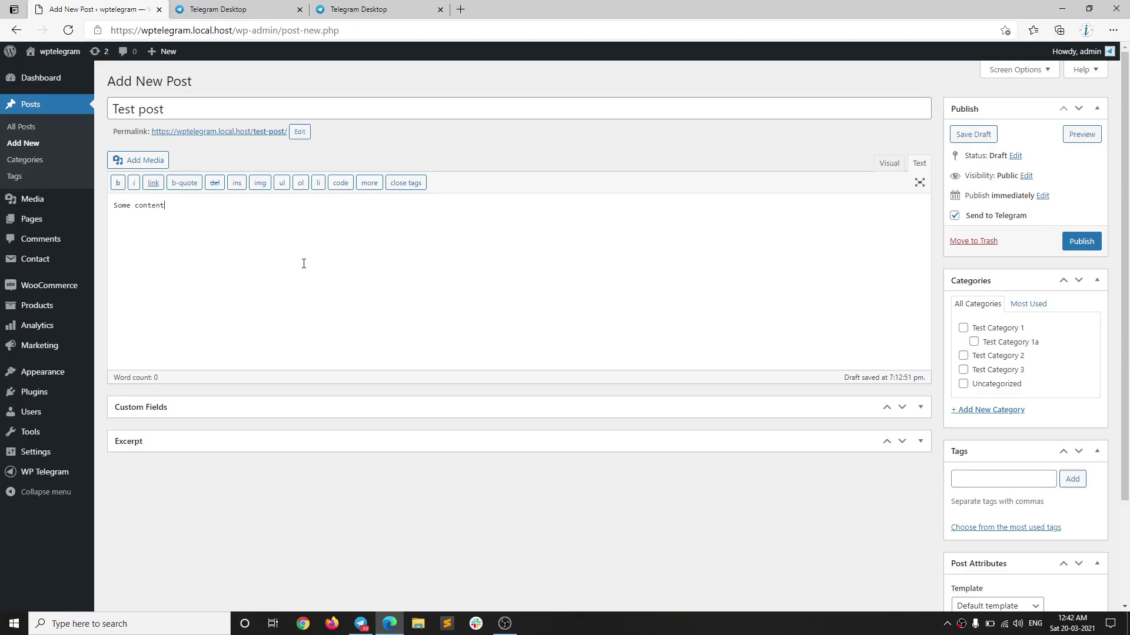
drag(1038, 220, 972, 221)
click(1079, 246)
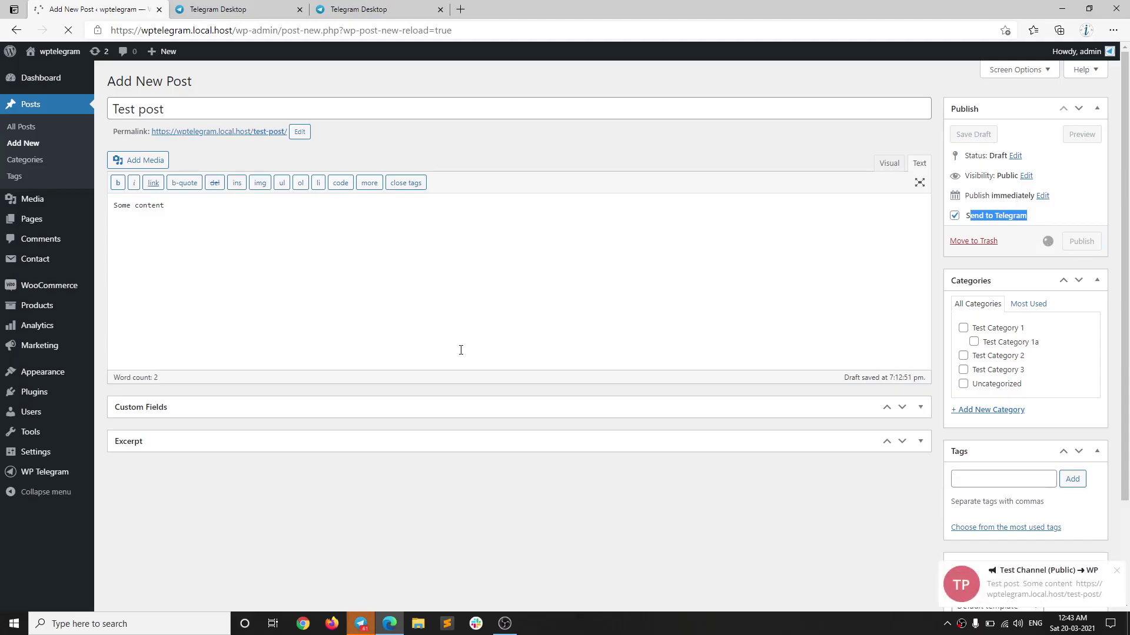
- Switch to Telegram and check Bot Test Group, Test Channel (Public) and Test Channel (Private) for the published post
click(360, 624)
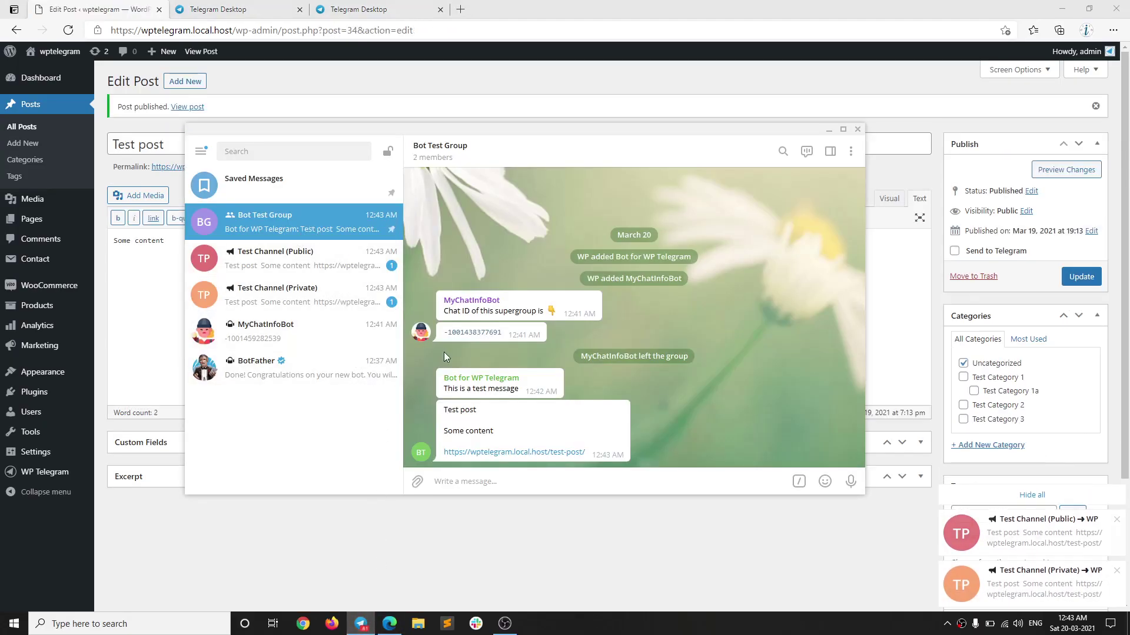
drag(447, 412, 494, 432)
click(347, 264)
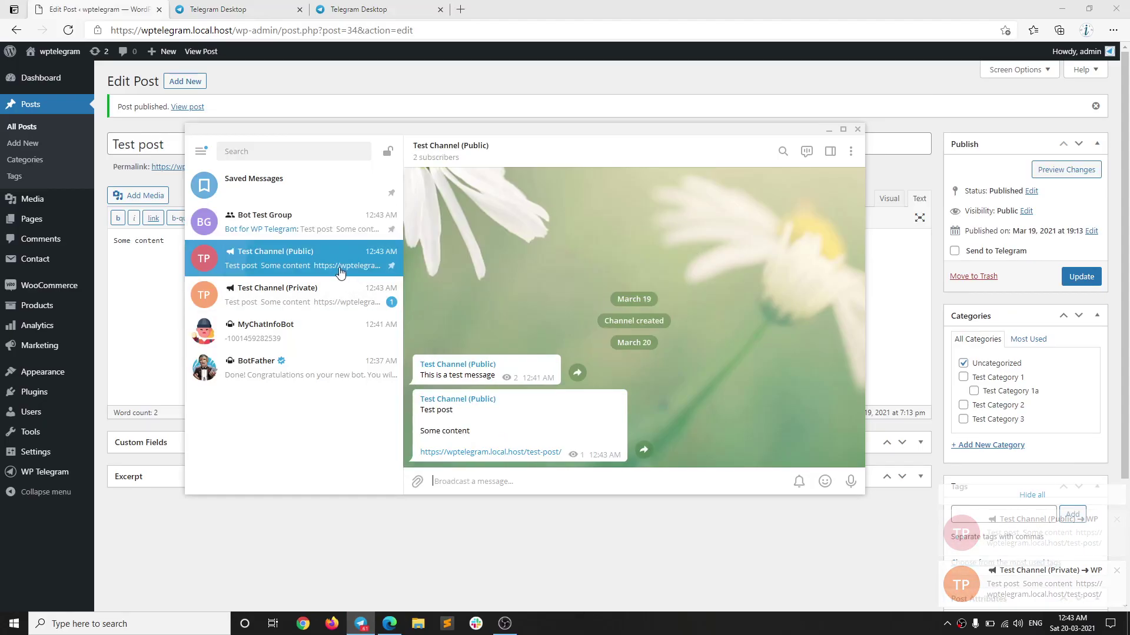
click(350, 308)
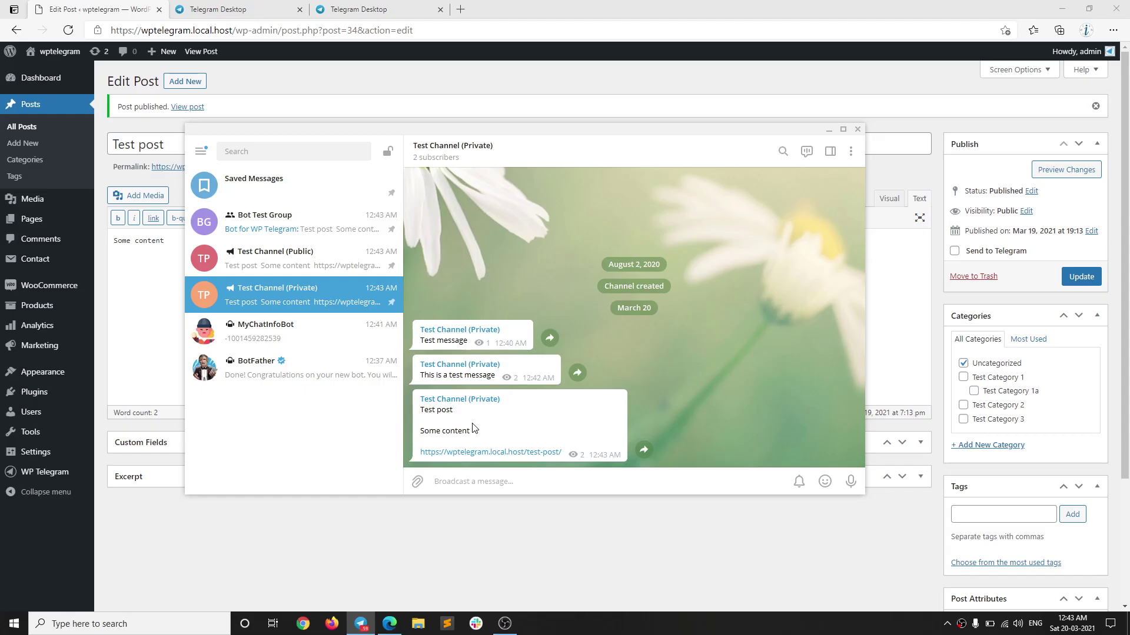
- Return to the post editor in the browser and set 02515_HD.jpg from the media library as the featured image
click(465, 531)
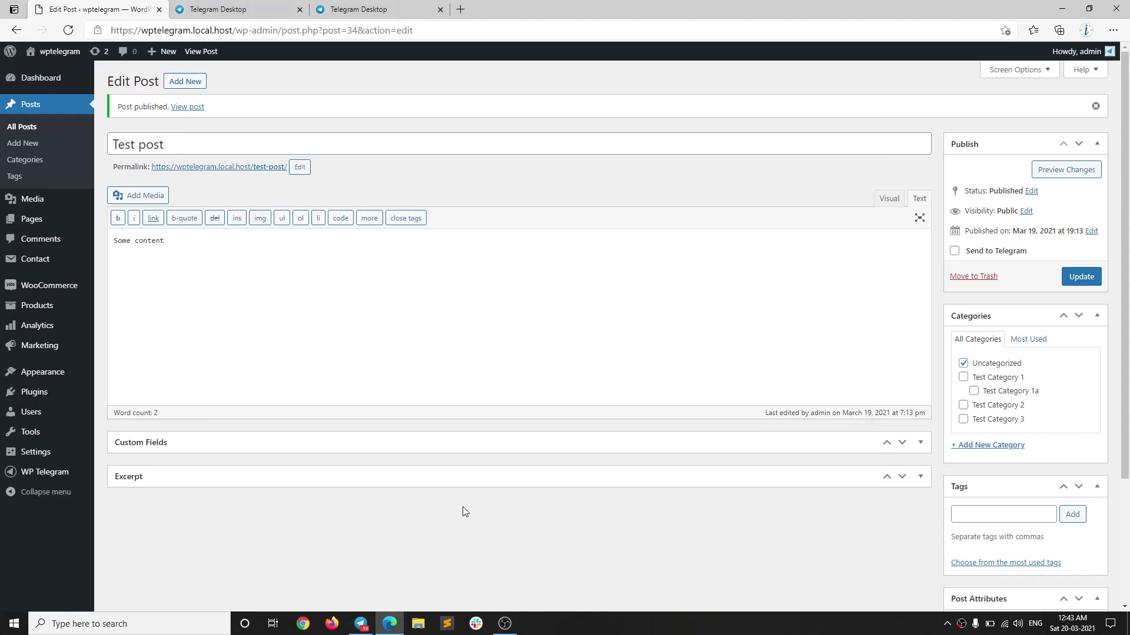
scroll(462, 507, down, 3)
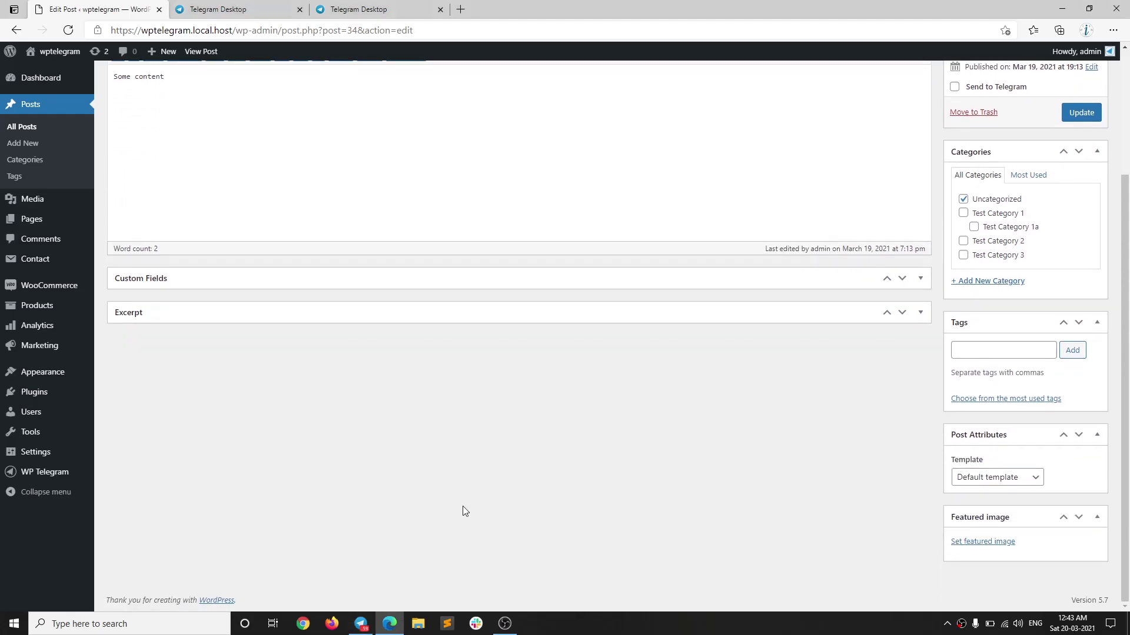
click(978, 543)
click(342, 224)
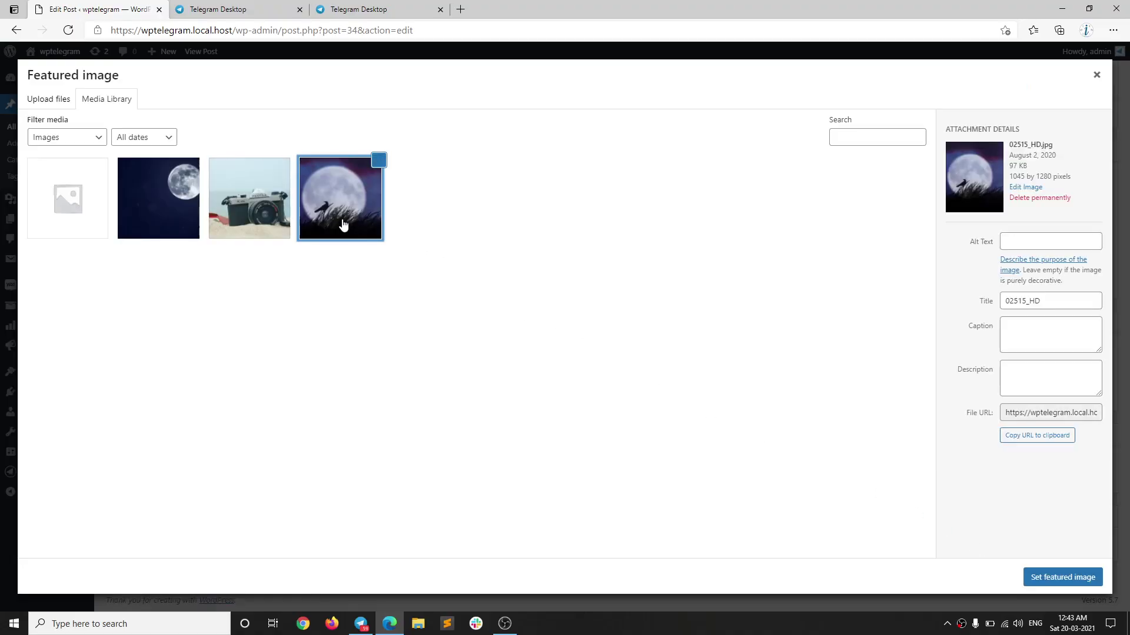
click(1040, 578)
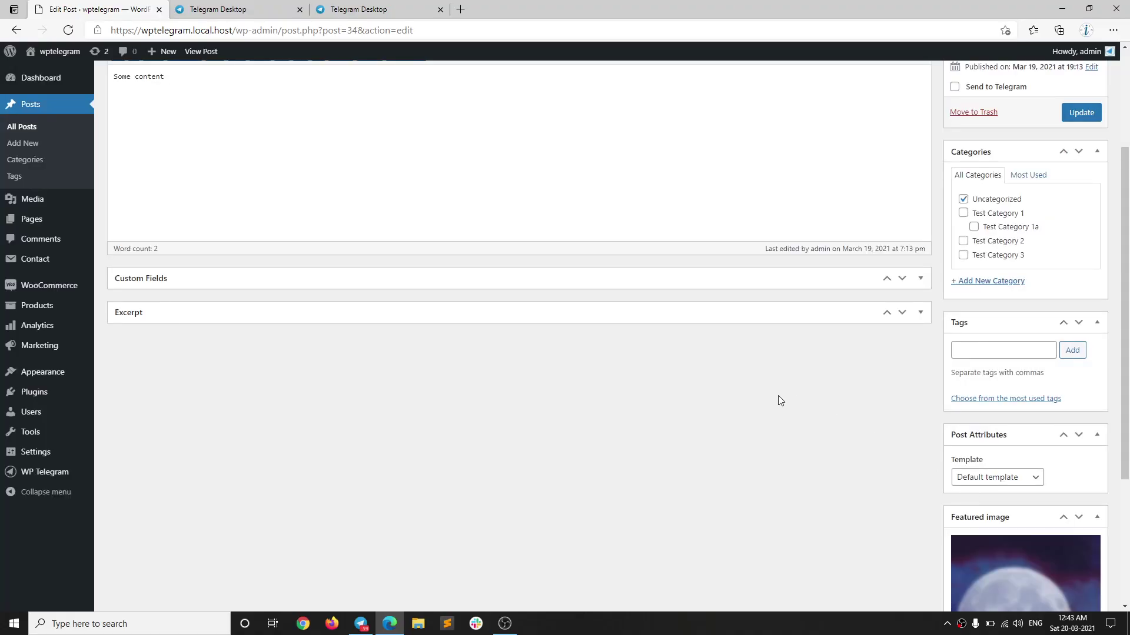
- Enable Send to Telegram for Test post and update the post
scroll(989, 460, up, 1)
scroll(988, 459, up, 2)
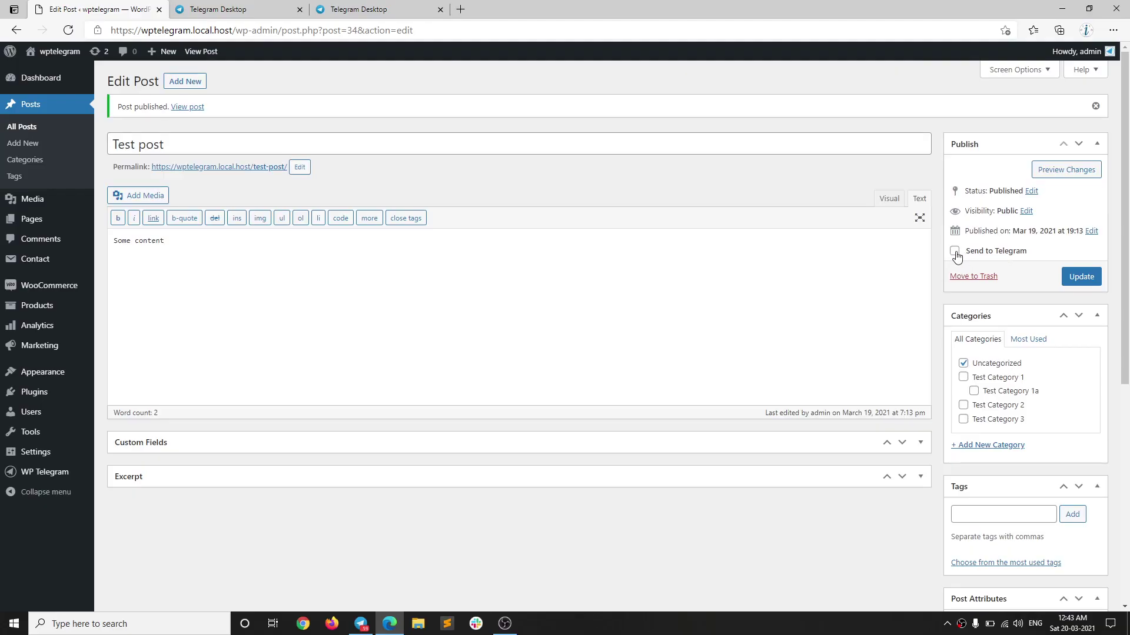
click(1084, 279)
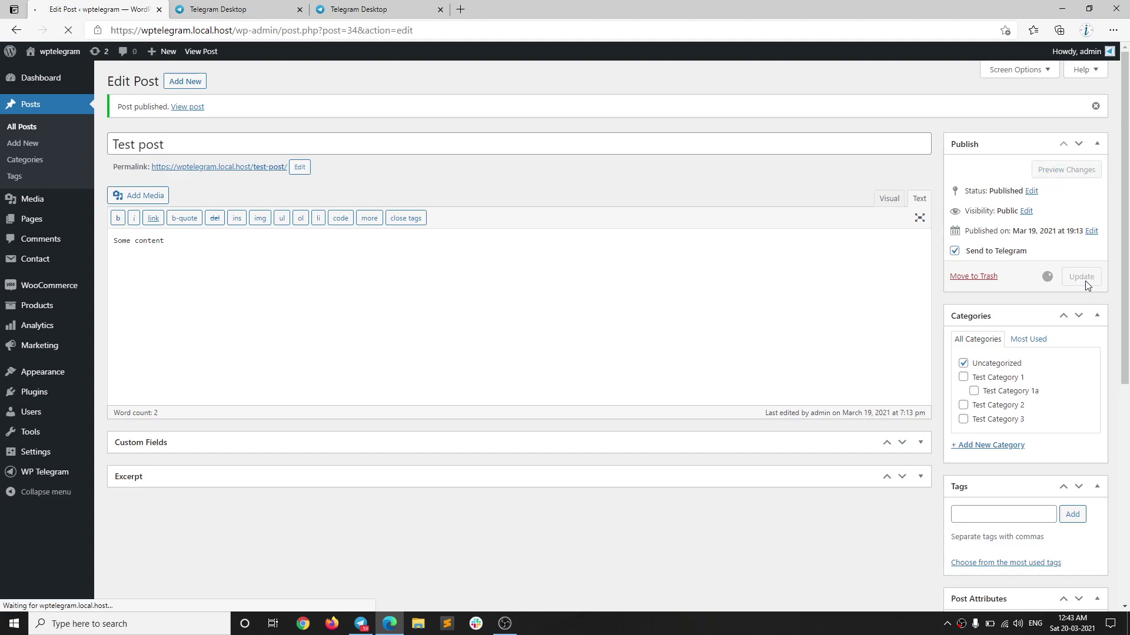
- Switch to Telegram and look through the group and both channels for the updated post
mouse_move(370, 629)
click(360, 624)
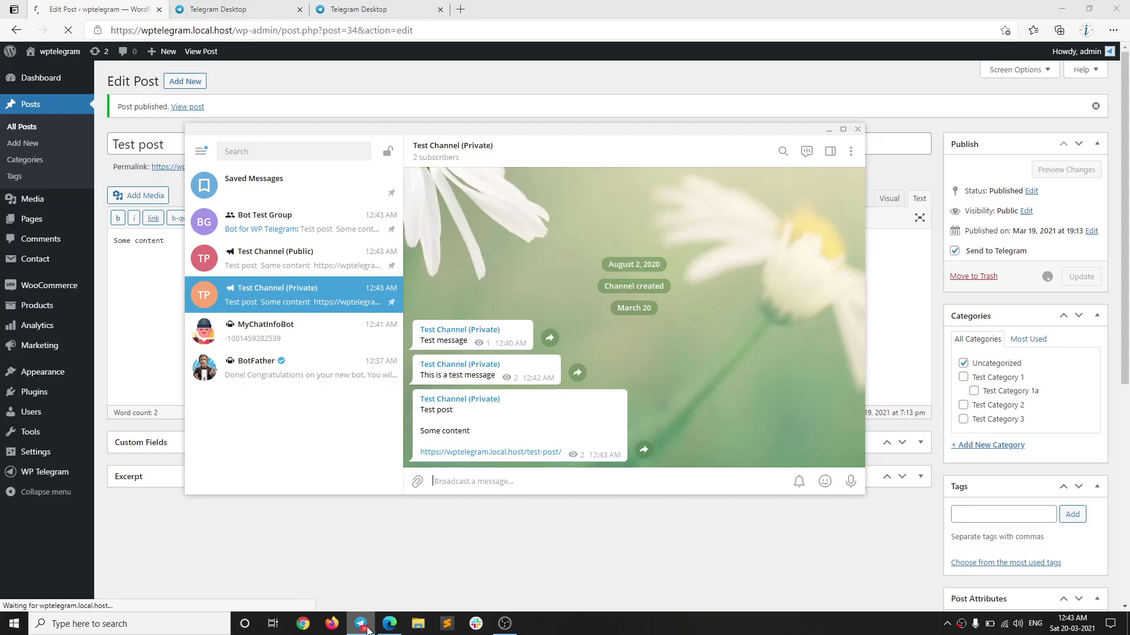
click(280, 195)
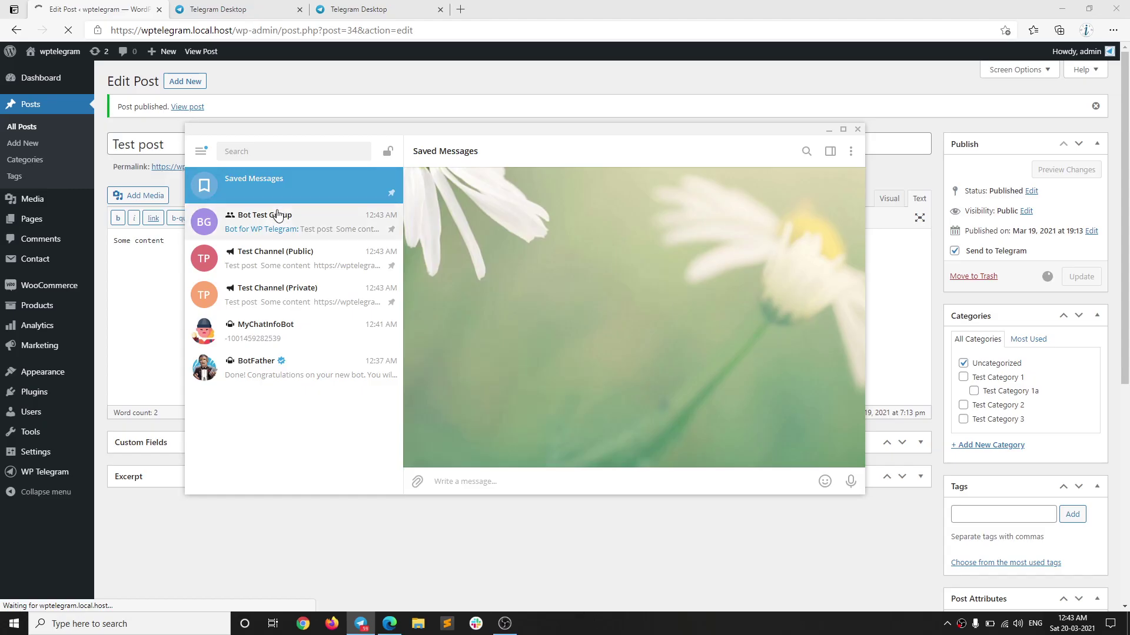
click(278, 218)
click(269, 251)
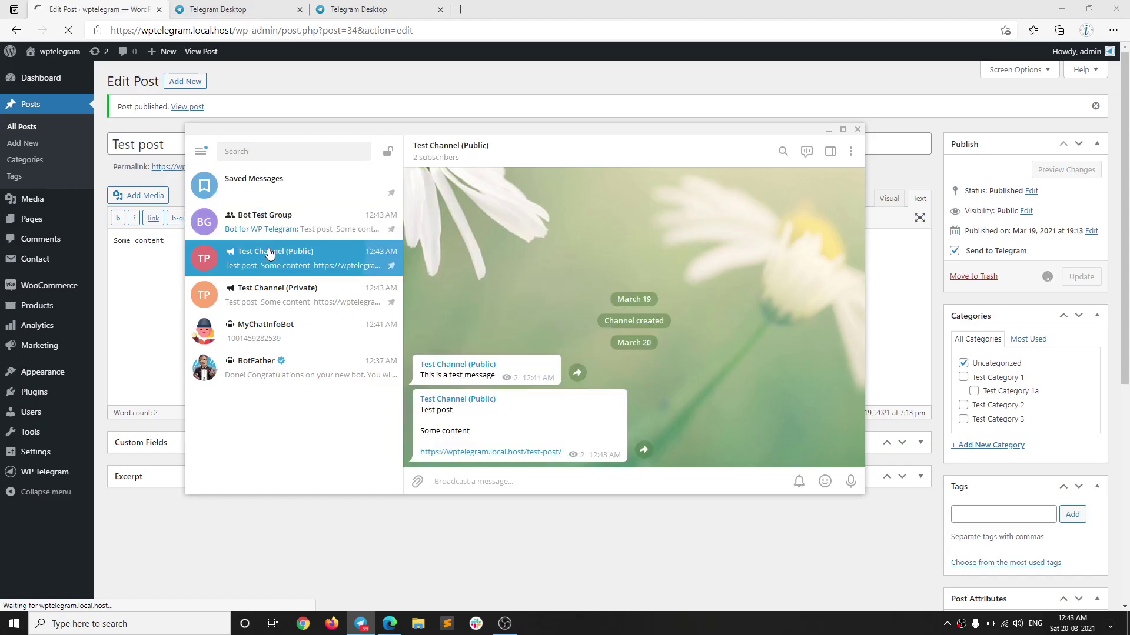
click(266, 295)
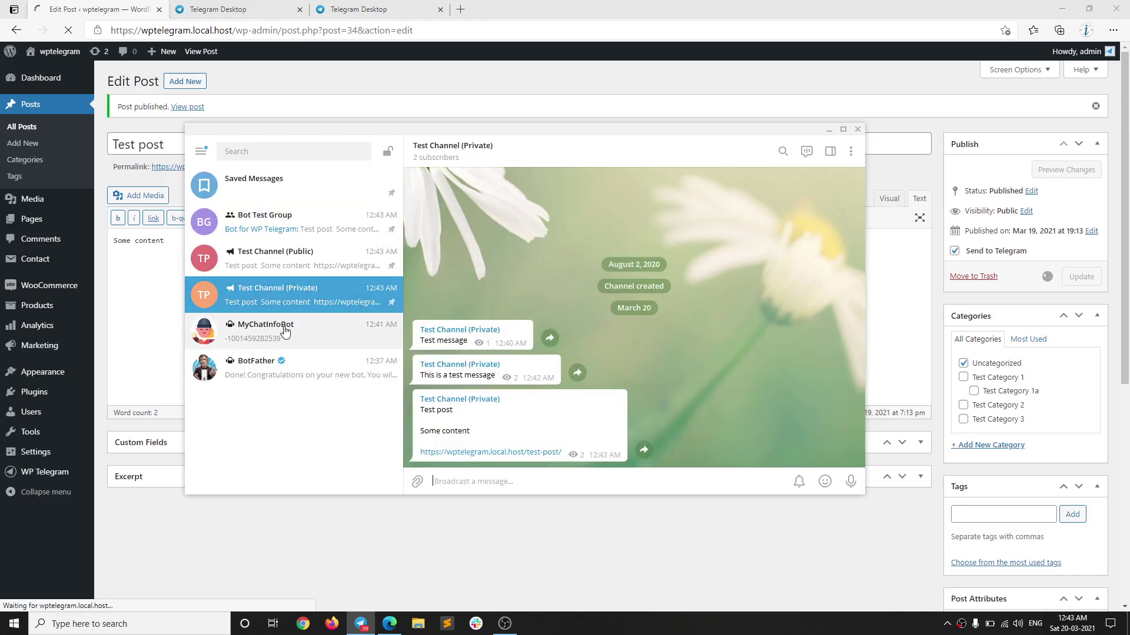
click(284, 328)
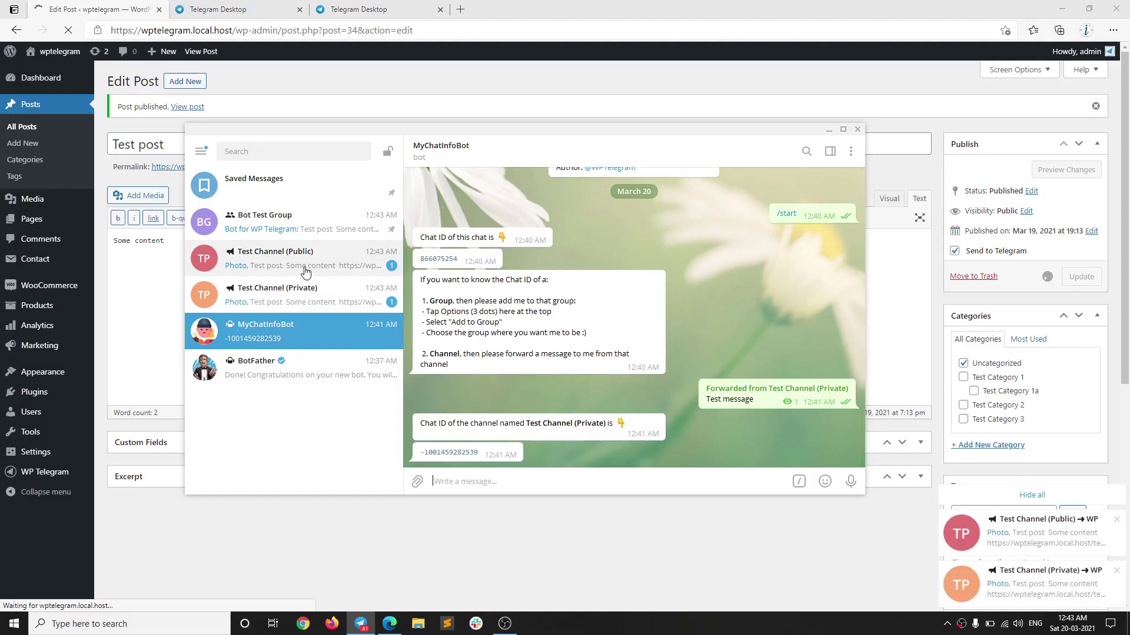
- Examine the featured image and text of the updated post in Bot Test Group, Test Channel (Private) and Test Channel (Public)
click(314, 234)
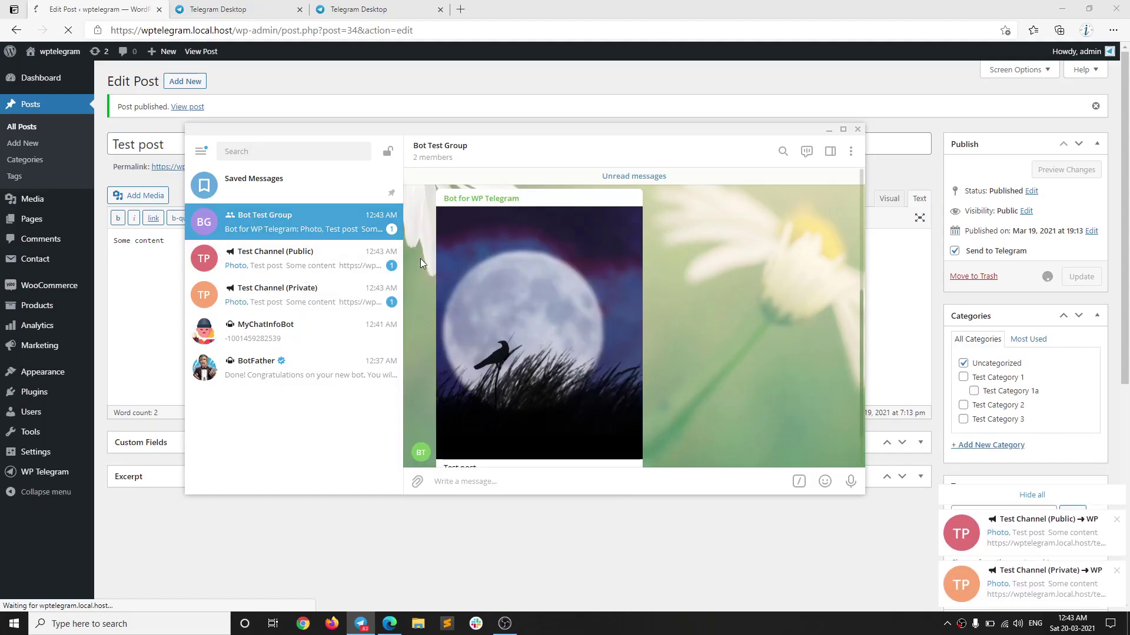
scroll(535, 312, down, 1)
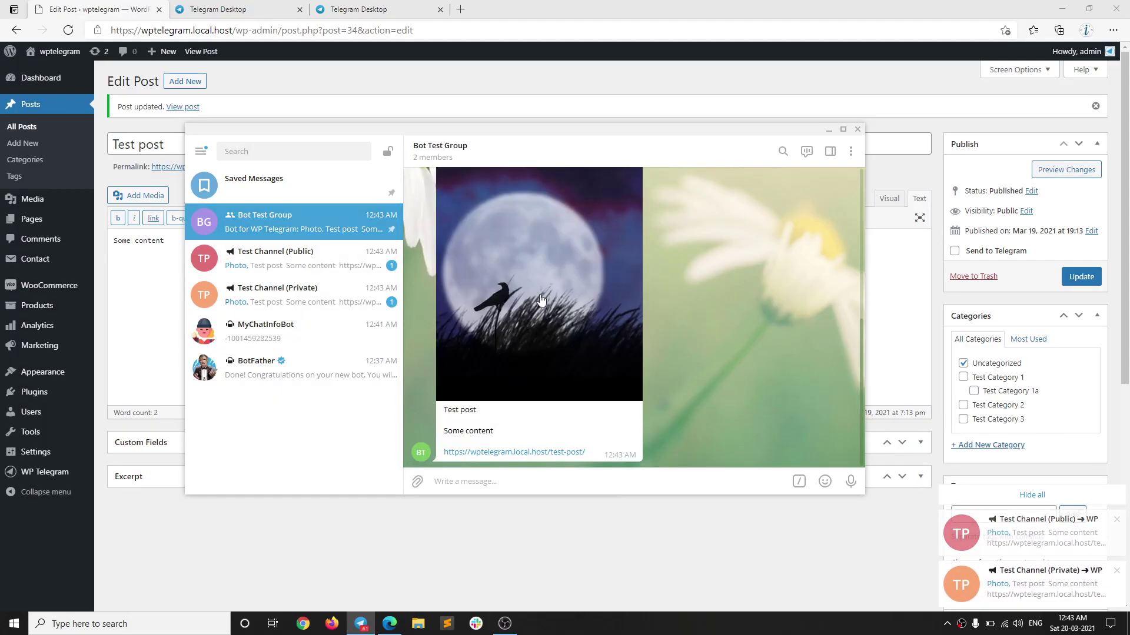
scroll(522, 303, up, 2)
scroll(518, 353, down, 2)
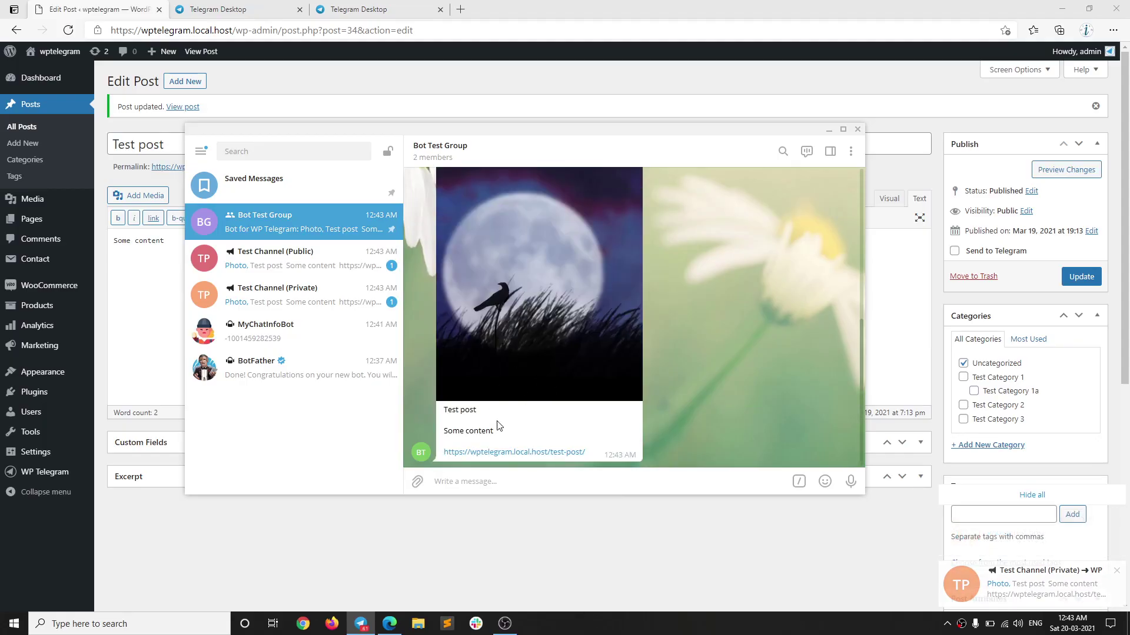
click(339, 278)
click(339, 292)
scroll(512, 353, down, 2)
click(315, 267)
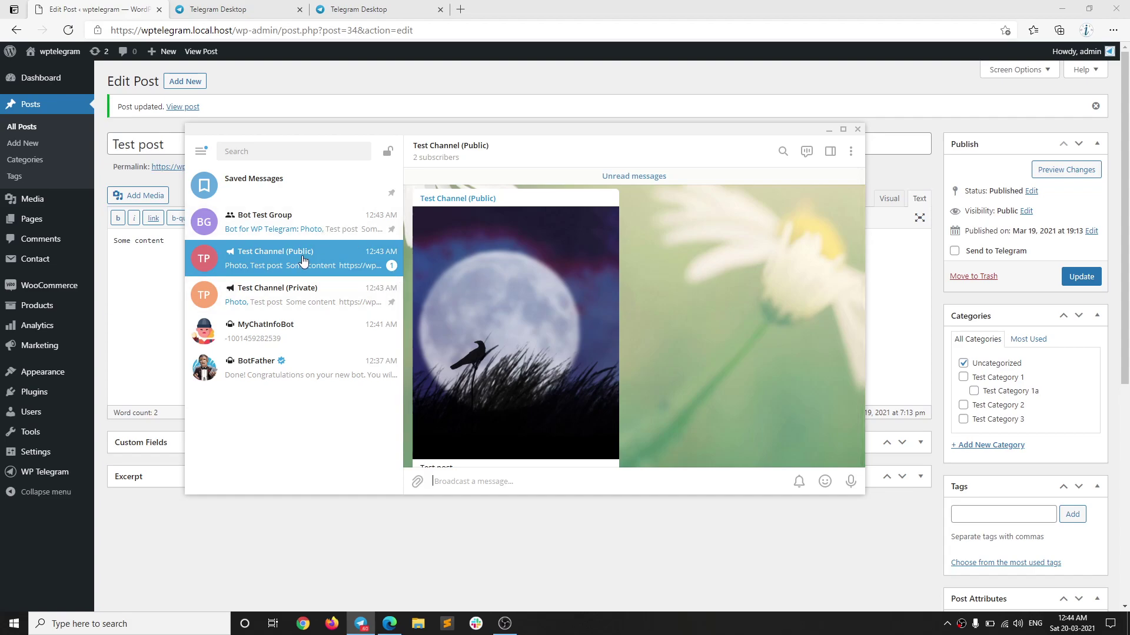
scroll(501, 300, down, 2)
click(478, 77)
scroll(473, 217, down, 2)
scroll(473, 216, down, 2)
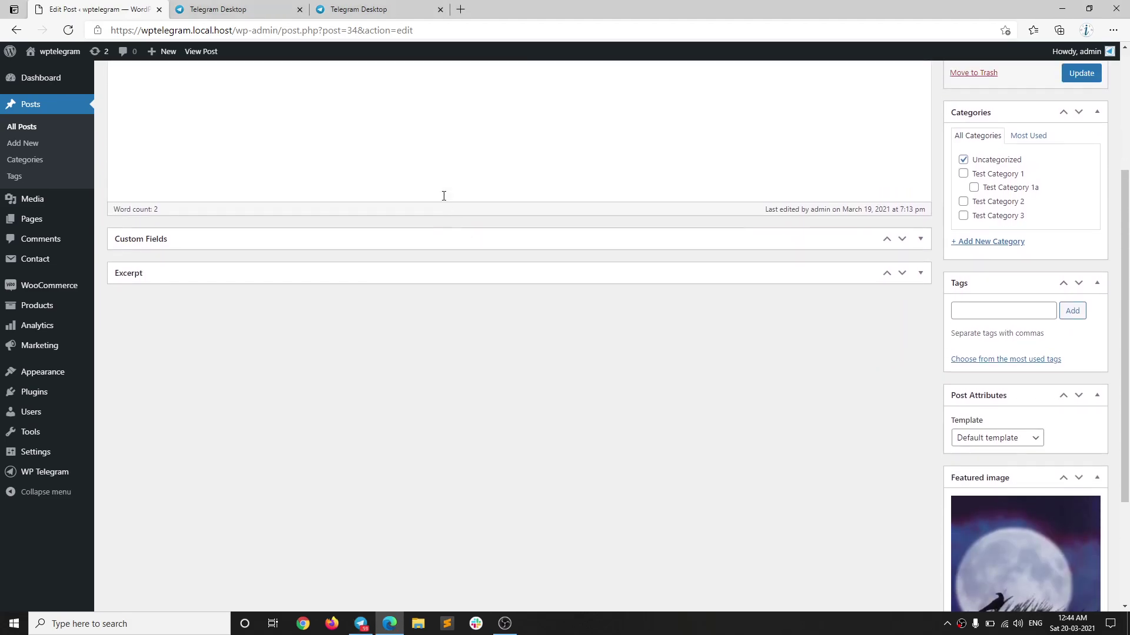
scroll(443, 194, up, 4)
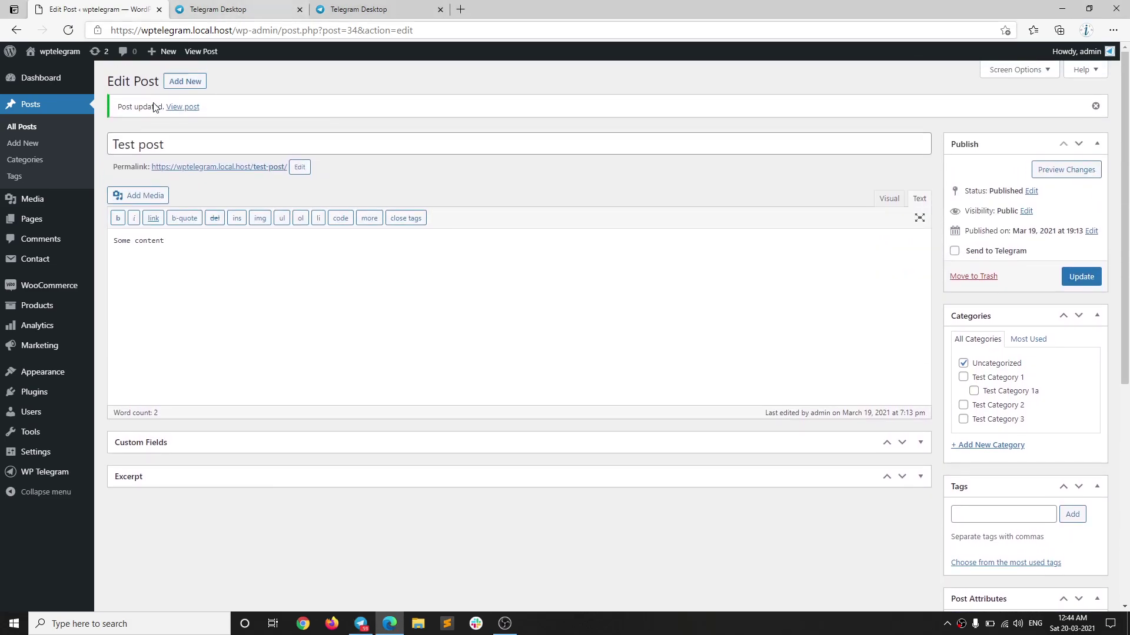
- Open the WP Telegram settings in a separate browser tab and enable Add Inline URL Button for Post to Telegram
middle_click(52, 470)
click(371, 7)
drag(371, 7, 273, 7)
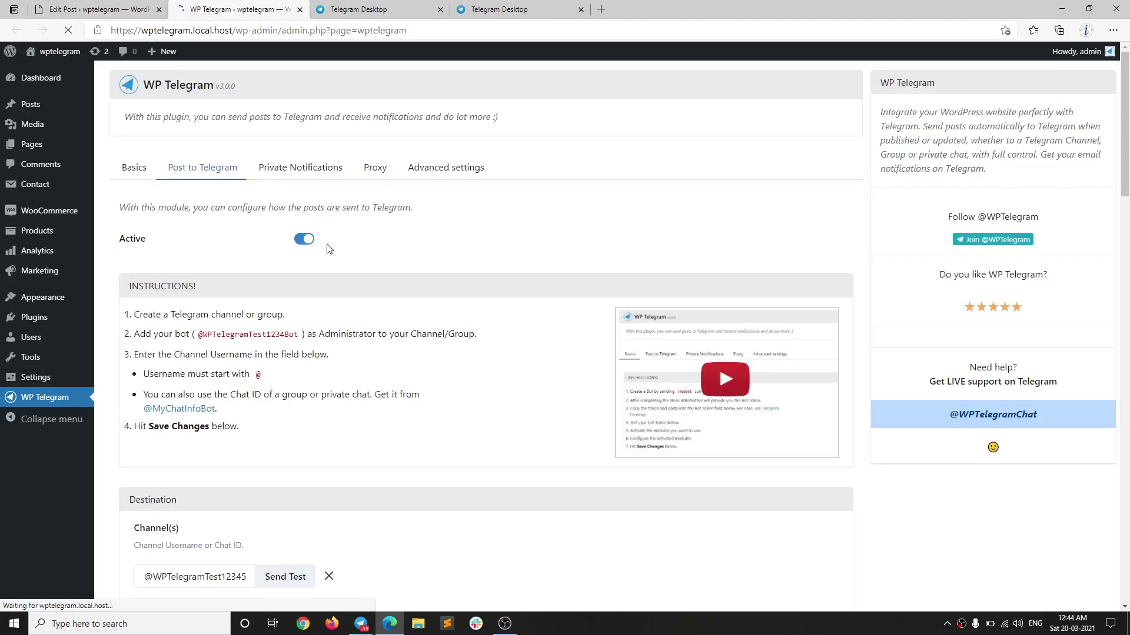
scroll(256, 270, down, 15)
scroll(256, 273, down, 7)
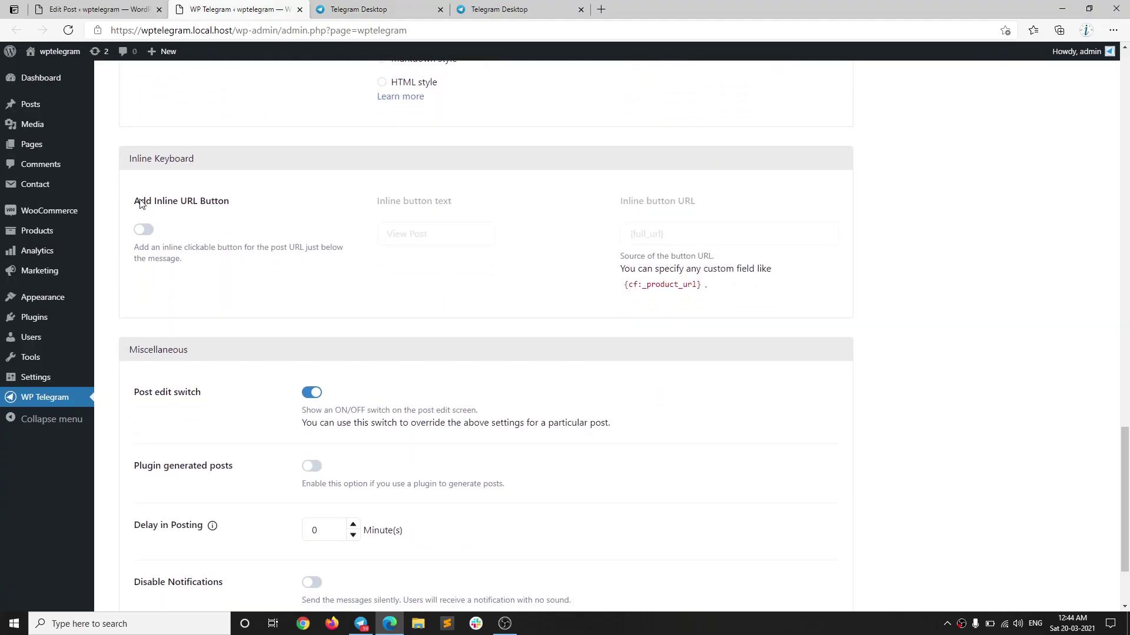
drag(141, 204, 234, 202)
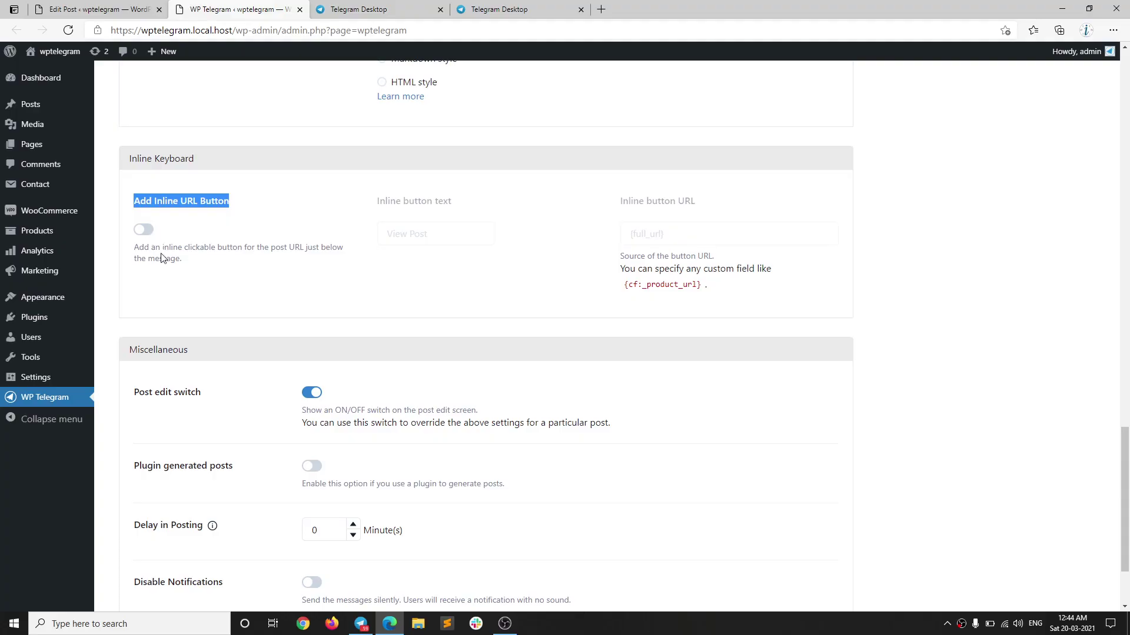
click(156, 287)
click(150, 238)
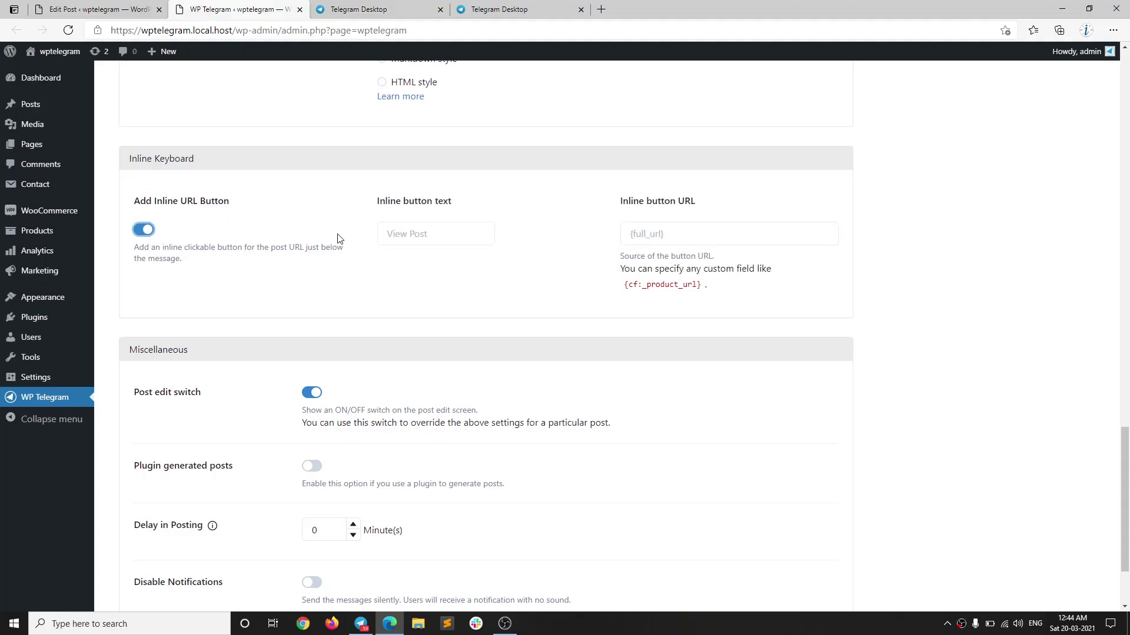
- Set the inline button text to View Post and its URL to {full_url}, and save the settings
click(403, 237)
text(View Post)
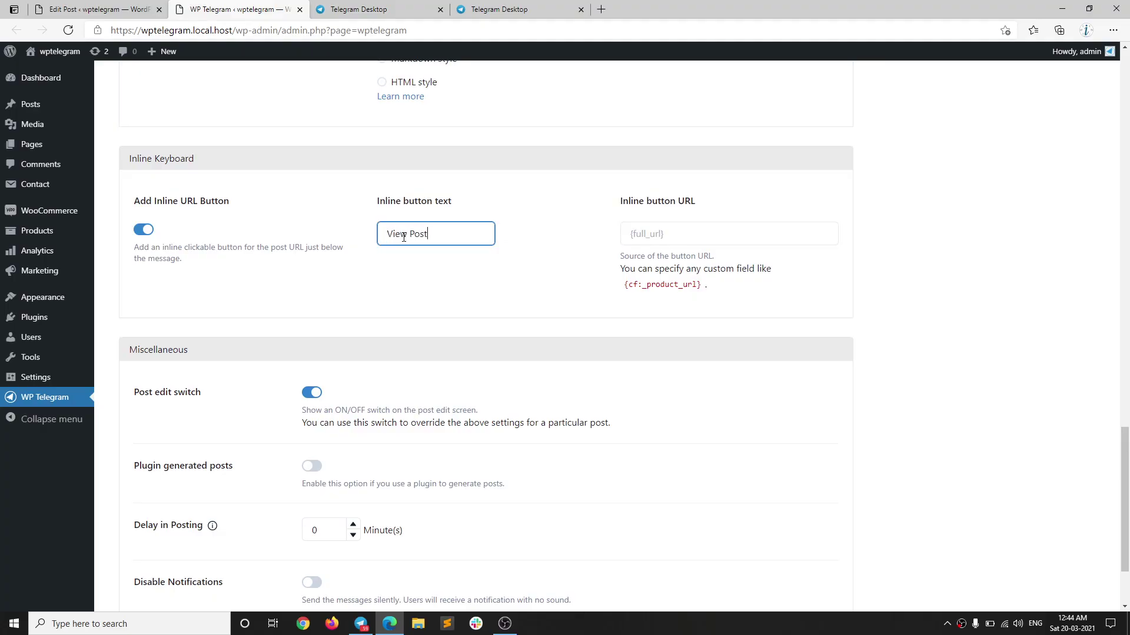
key(Tab)
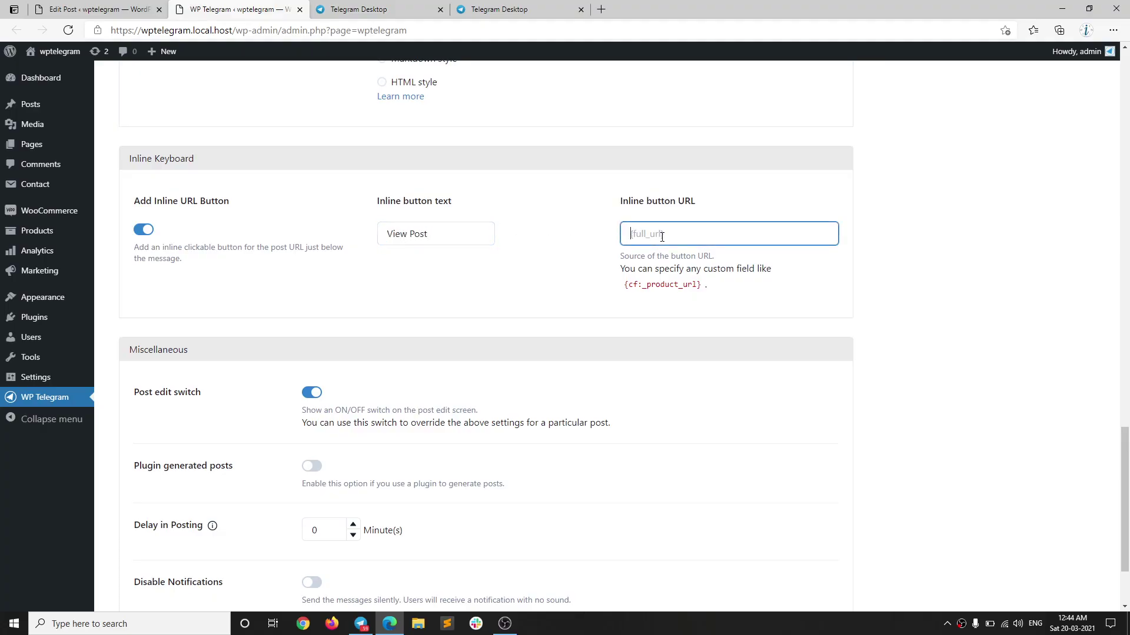
text({full_url})
scroll(587, 316, down, 2)
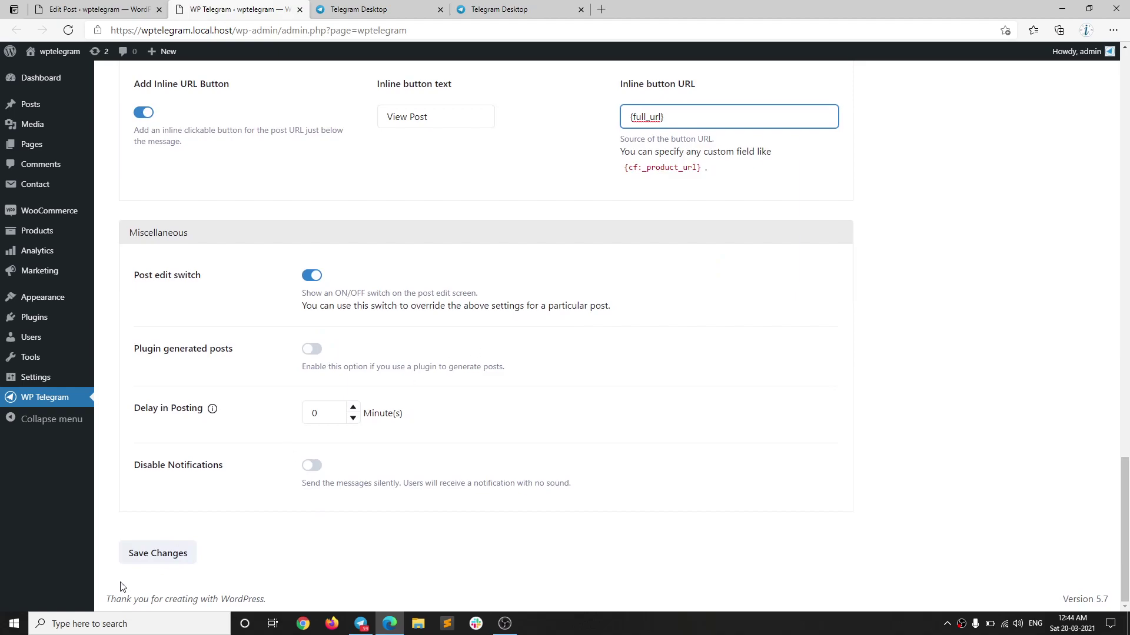
click(175, 559)
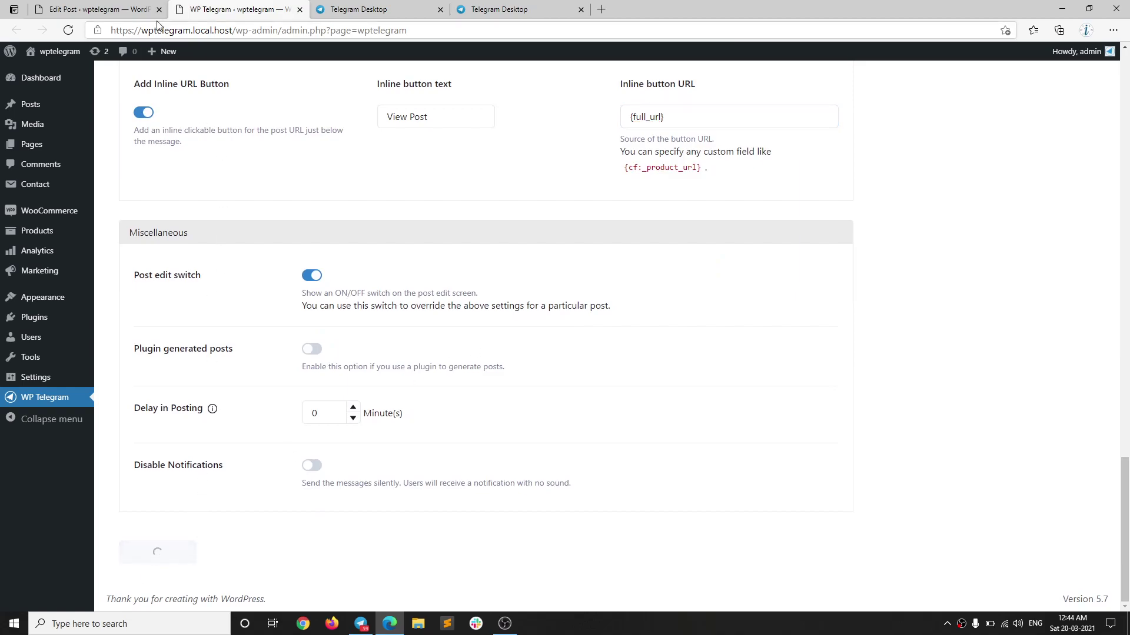
- Return to the Test post editor, enable Send to Telegram and update the post
click(131, 5)
click(956, 252)
click(1081, 279)
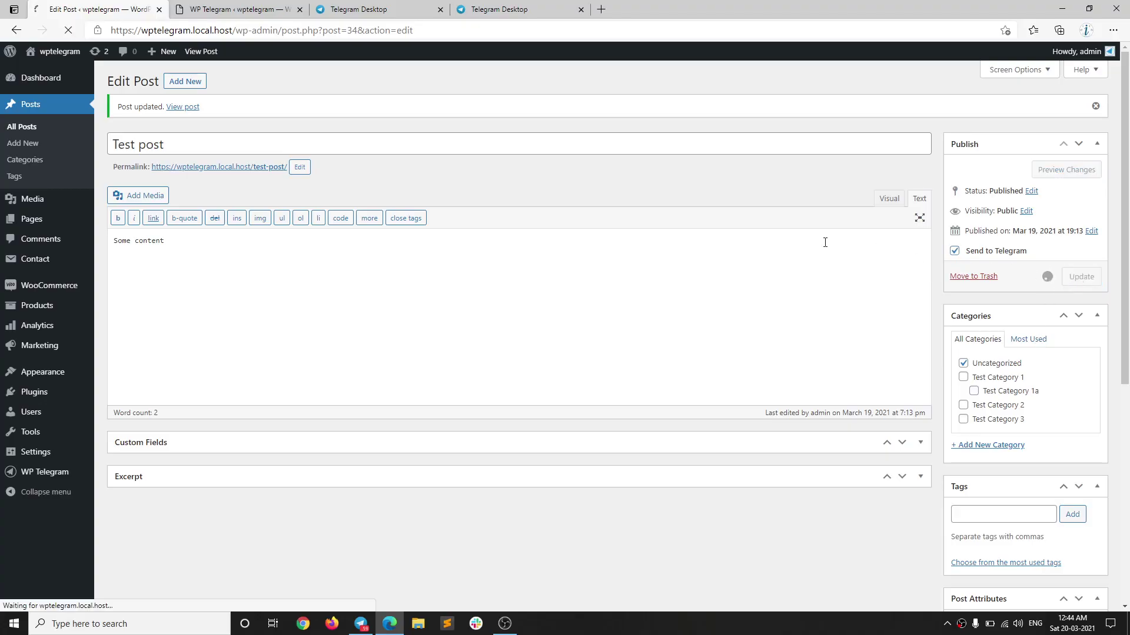
- Switch to Telegram, check the resent post in Test Channel (Public) and Bot Test Group, and try its View Post button without opening the link
click(361, 626)
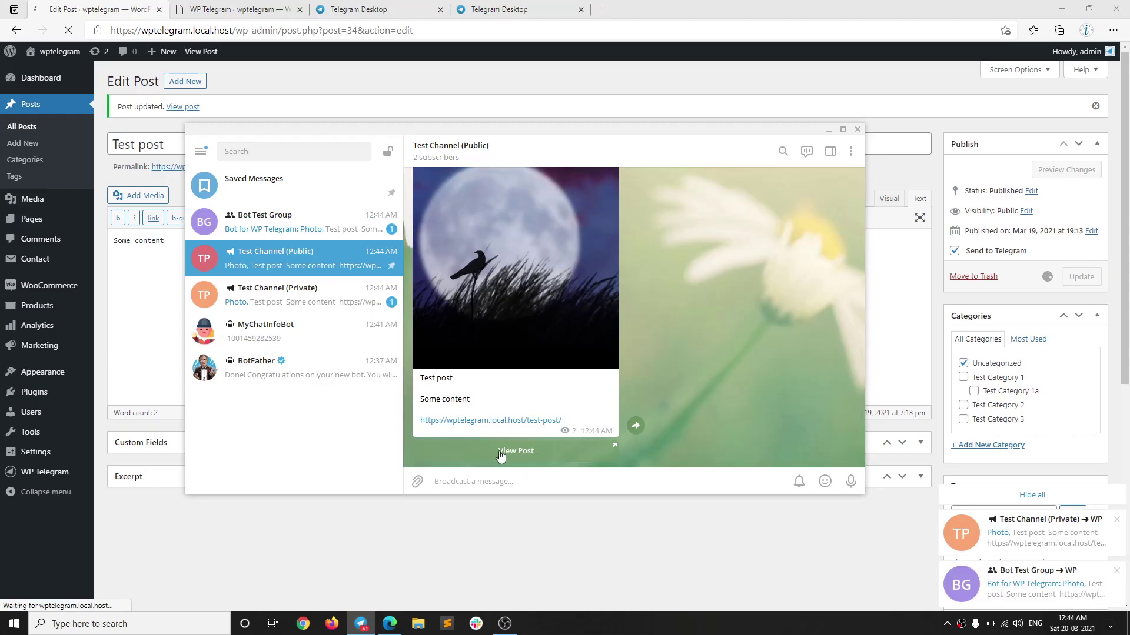
click(372, 223)
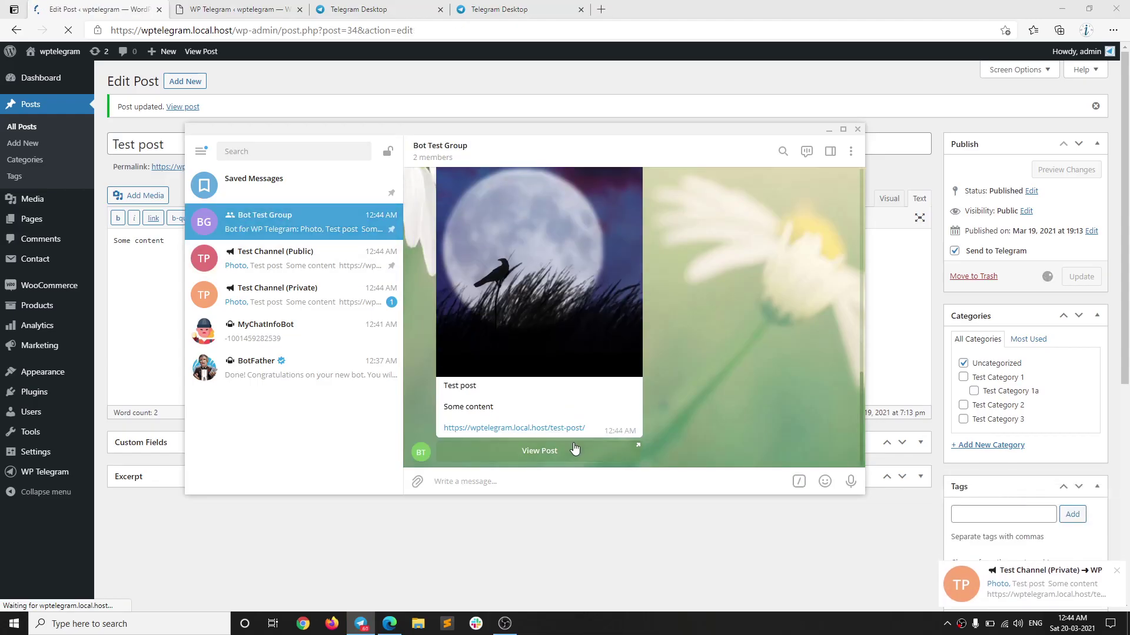
click(539, 451)
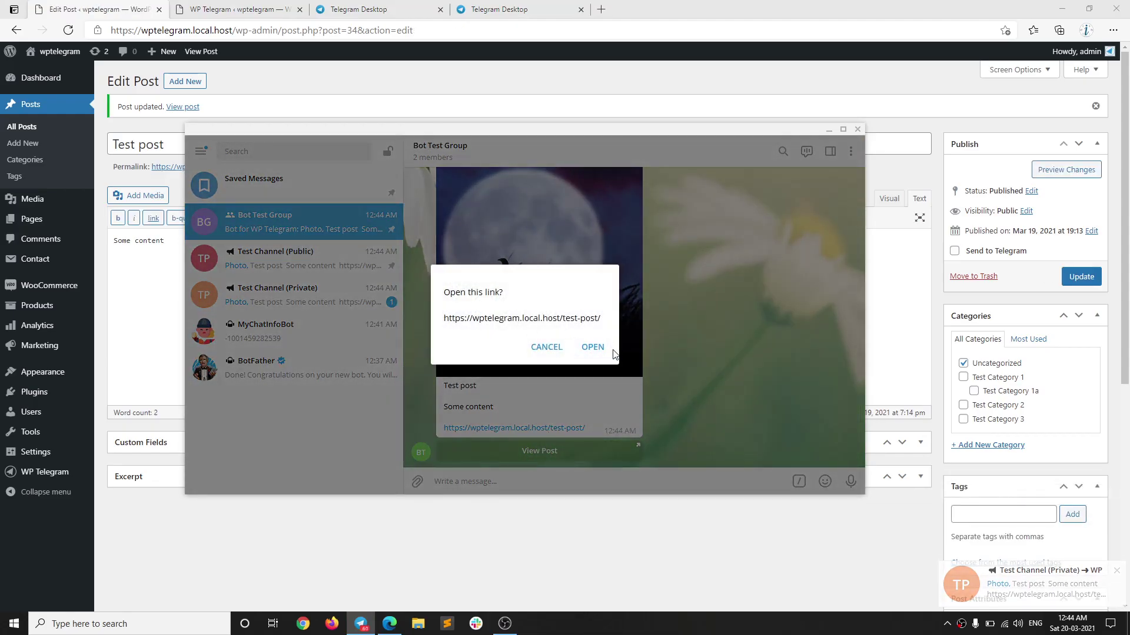
click(694, 324)
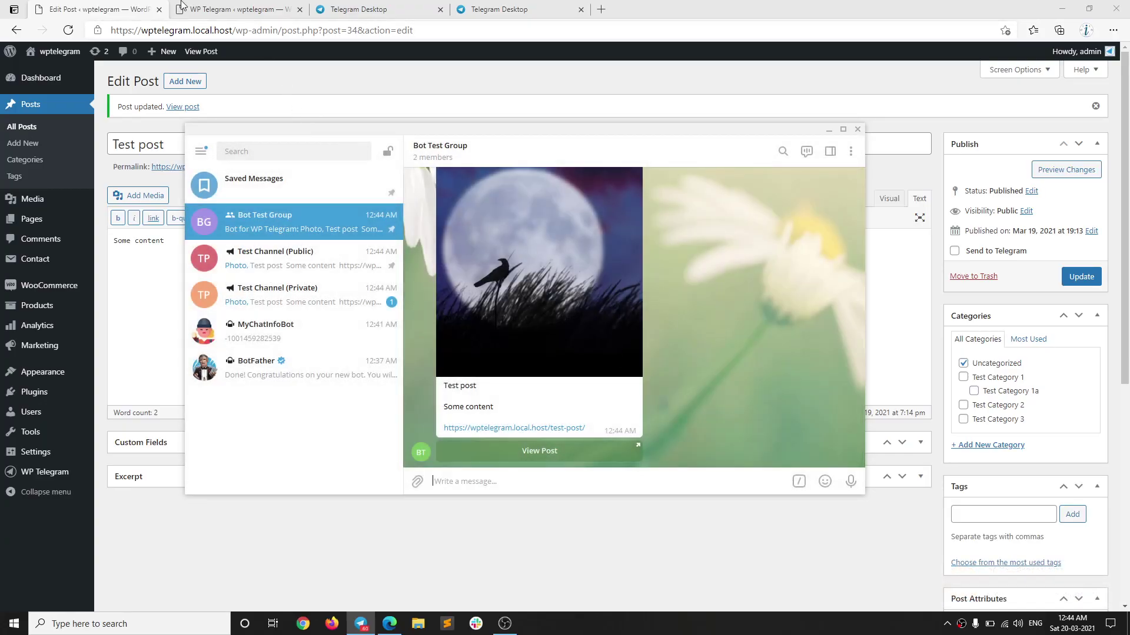
- Return to the WP Telegram settings in the browser and wrap {post_title} in asterisks in the message template
click(181, 7)
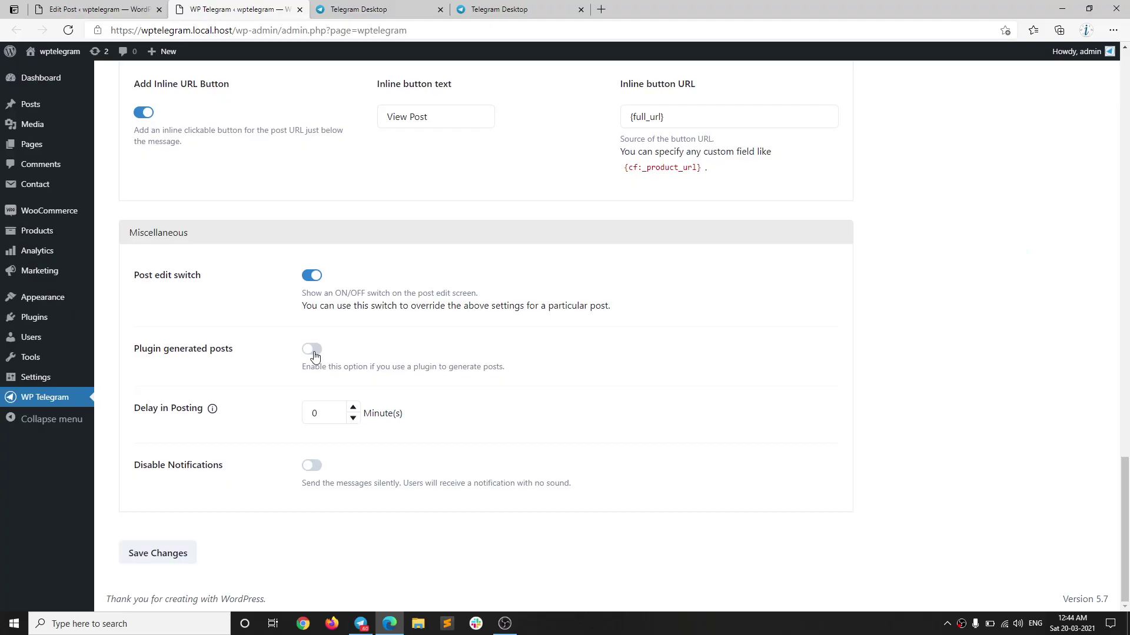
scroll(318, 355, up, 17)
scroll(371, 370, down, 6)
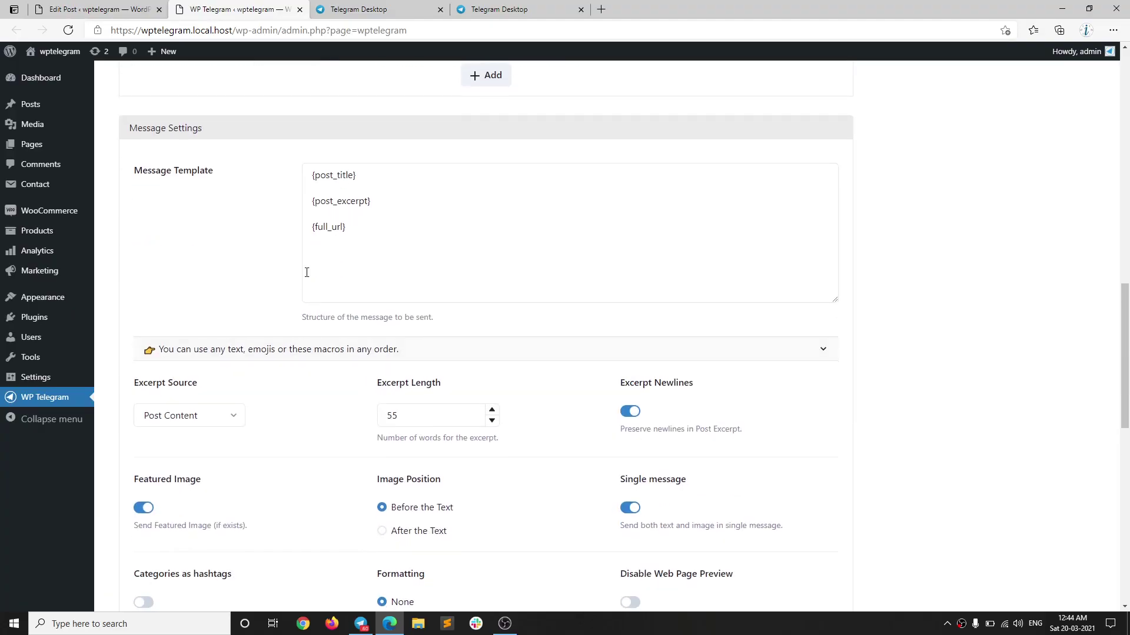
click(313, 178)
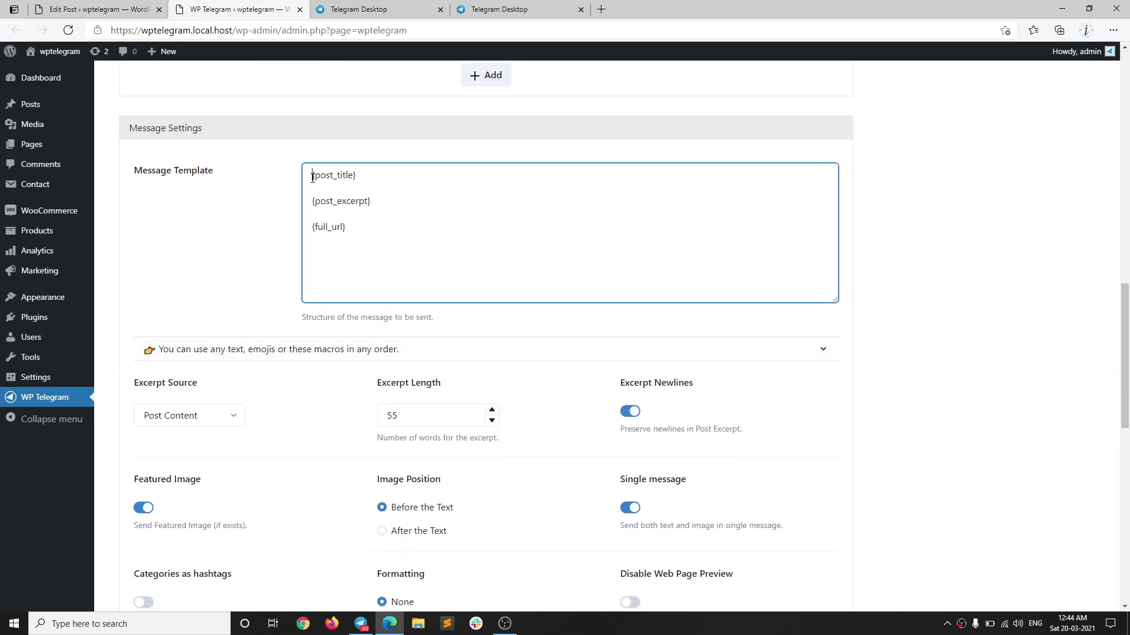
text(*)
- Set the message formatting to Markdown style and save the settings
scroll(271, 315, down, 12)
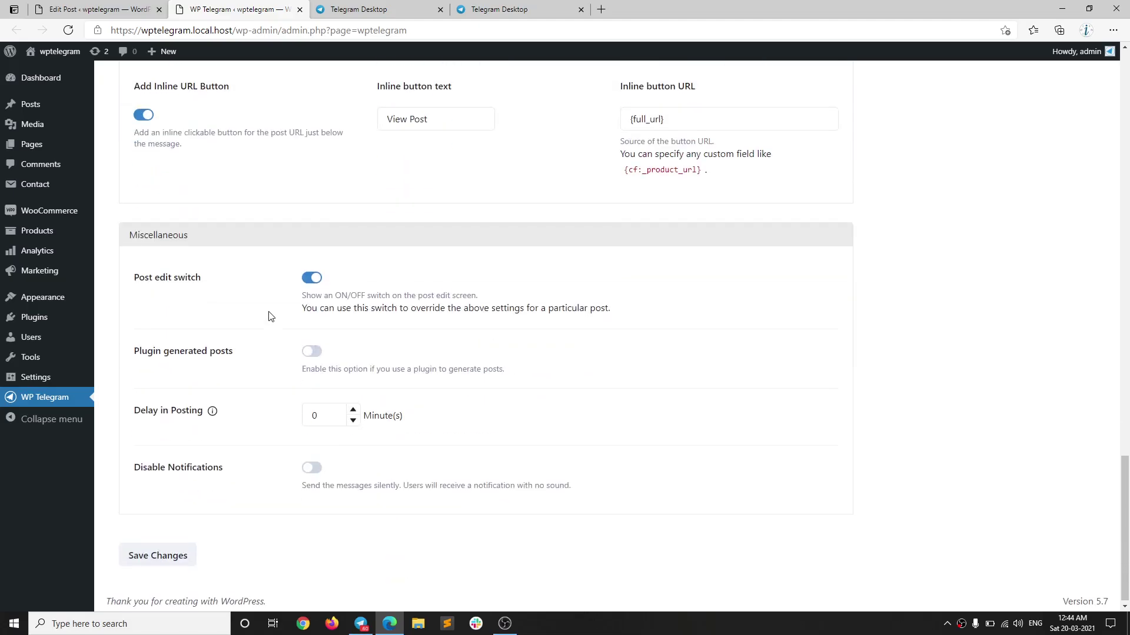
scroll(335, 315, up, 6)
drag(377, 233, 426, 232)
click(383, 287)
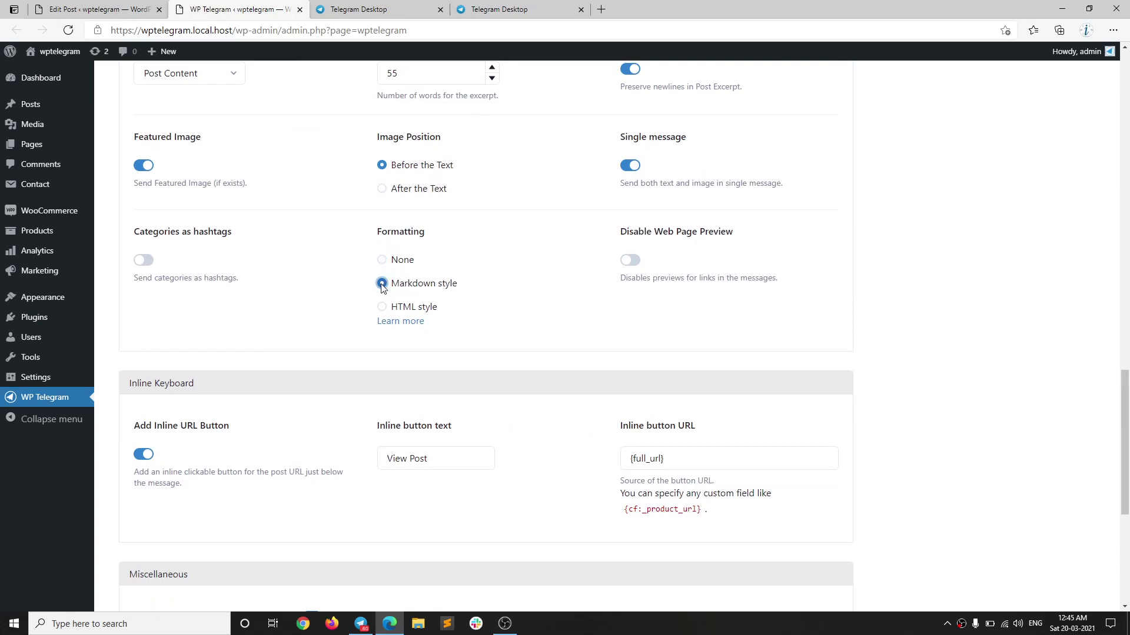
scroll(375, 306, down, 6)
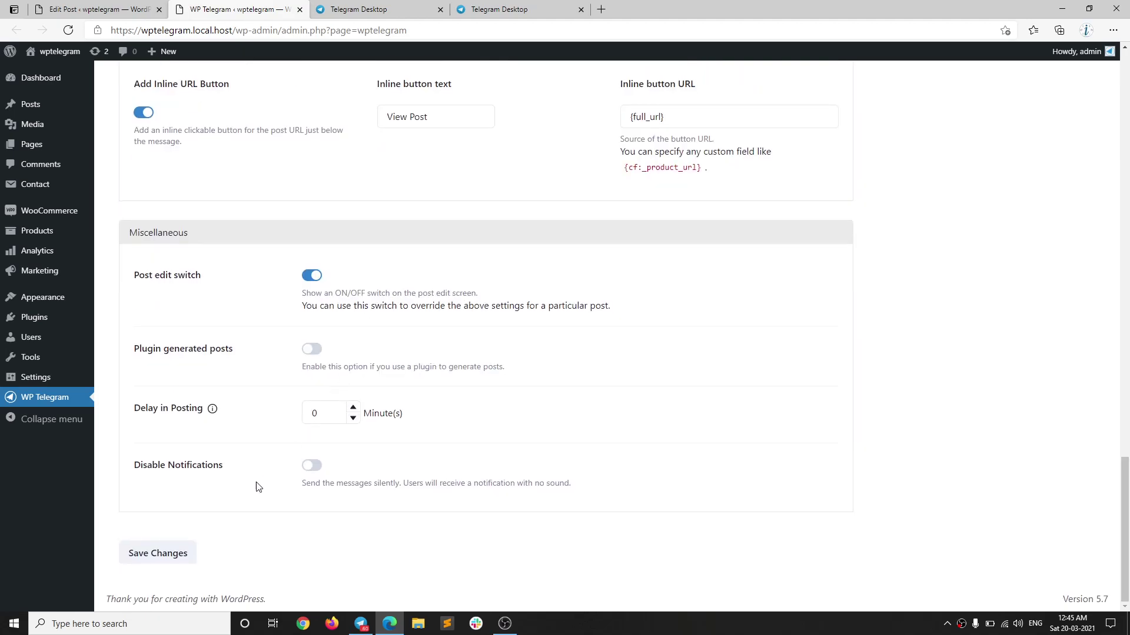
click(167, 554)
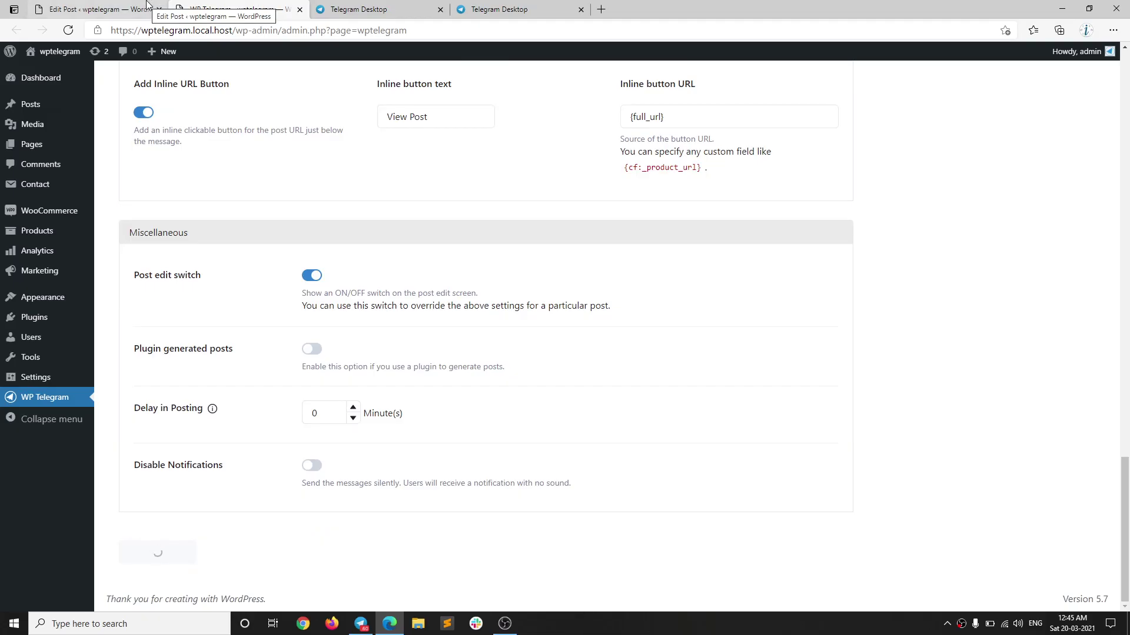
- Resend Test post to Telegram by enabling Send to Telegram in its editor and updating it
click(150, 8)
click(955, 252)
click(1082, 277)
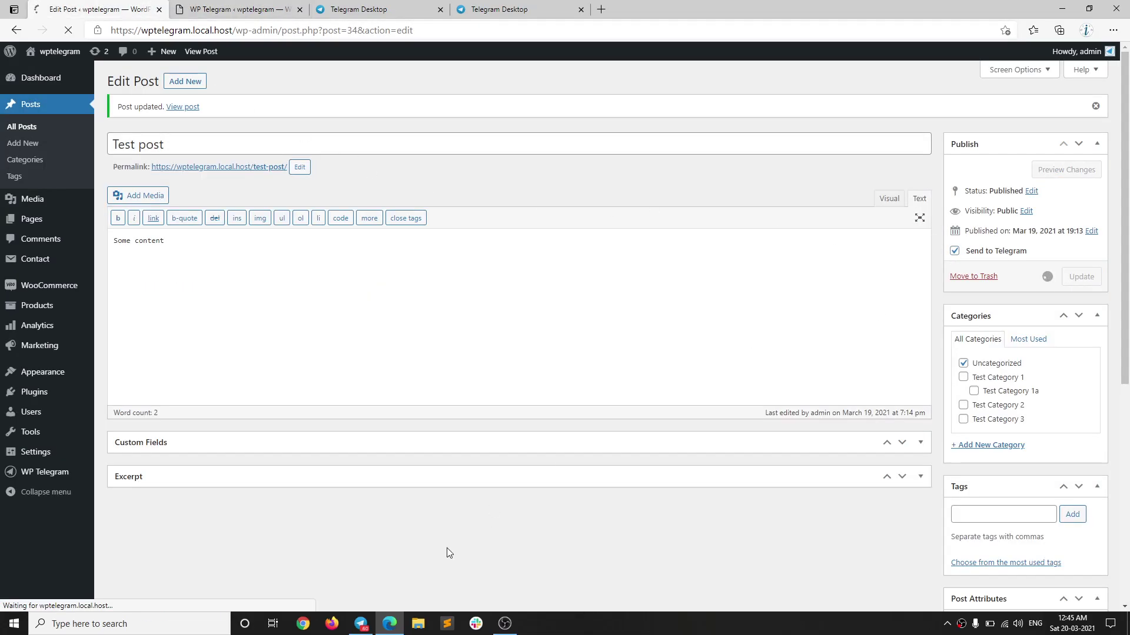
scroll(387, 574, down, 2)
- Switch to Telegram and check the title formatting of the resent post in Test Channel (Public) and Test Channel (Private)
click(361, 625)
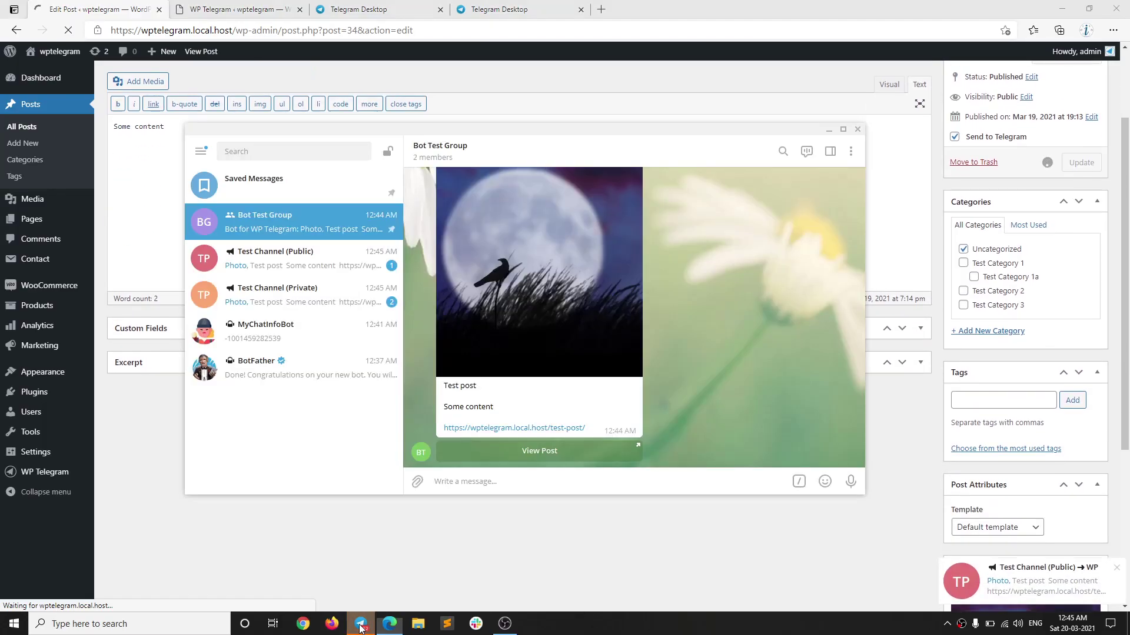
click(328, 260)
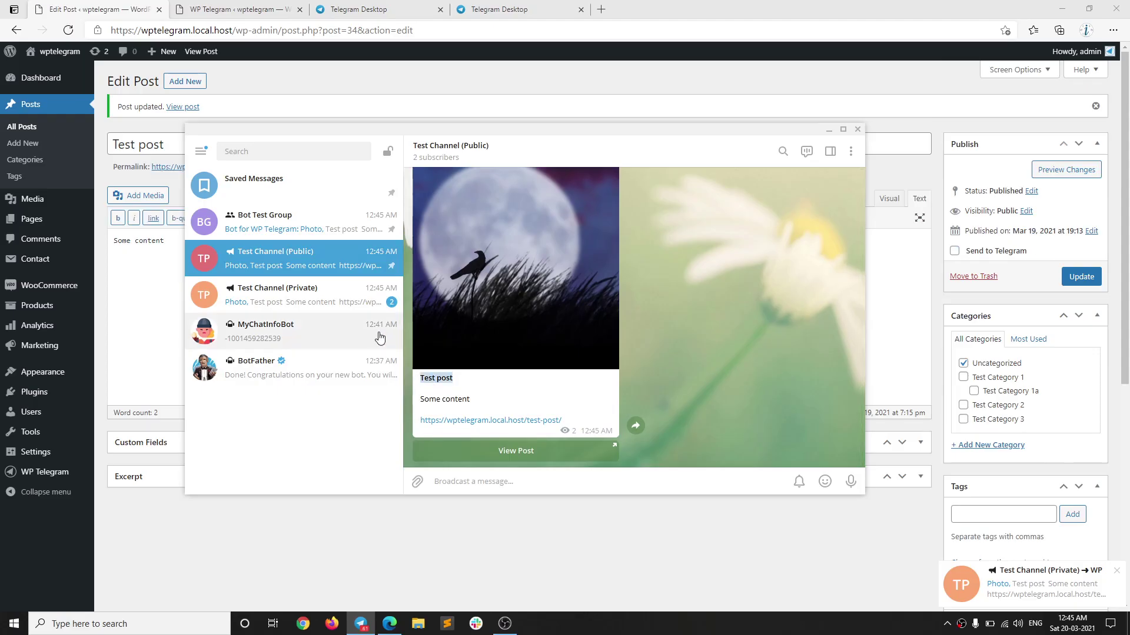
click(352, 303)
scroll(439, 352, down, 2)
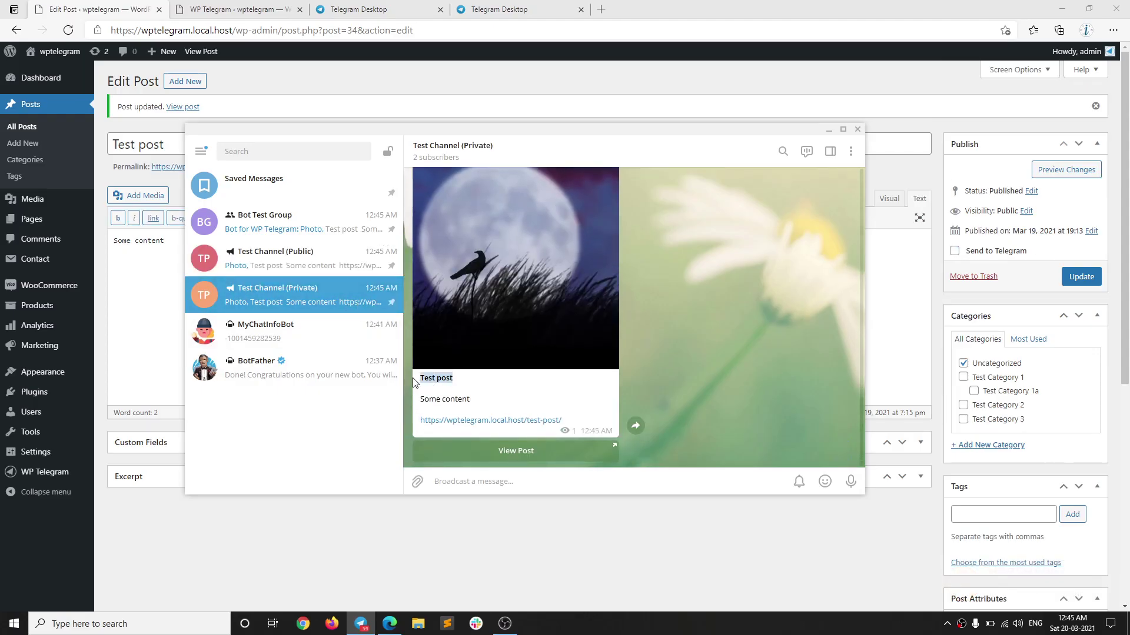
- Return to the WP Telegram settings in the browser and examine the message template macros, including the custom field macros, and the other message options
click(239, 8)
scroll(392, 347, up, 20)
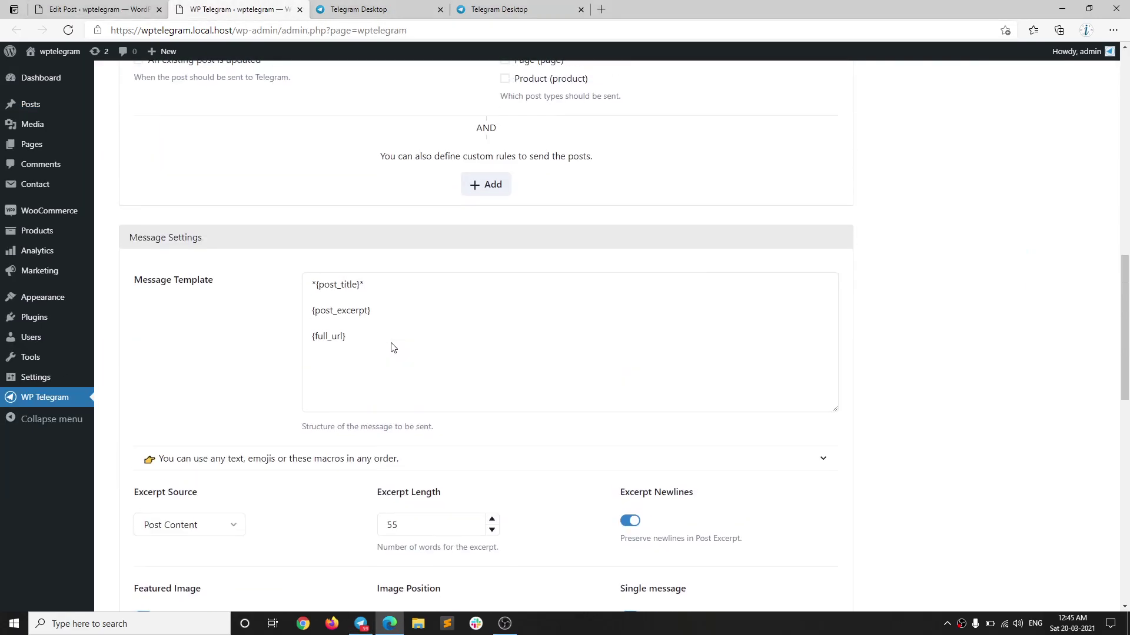
scroll(393, 347, down, 6)
scroll(392, 347, down, 6)
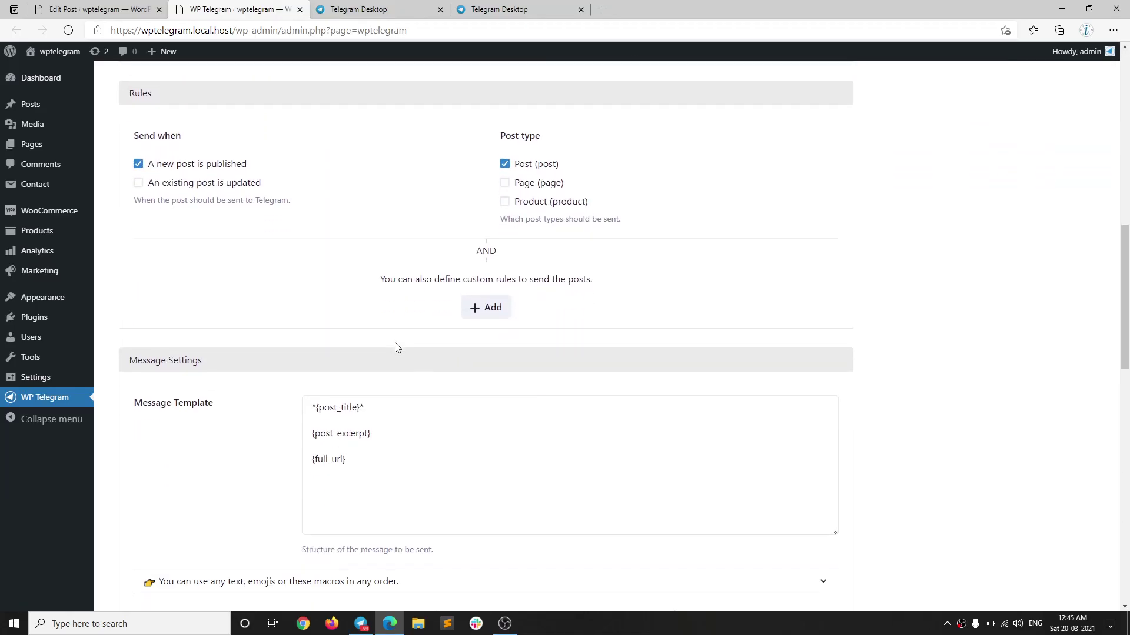
click(421, 465)
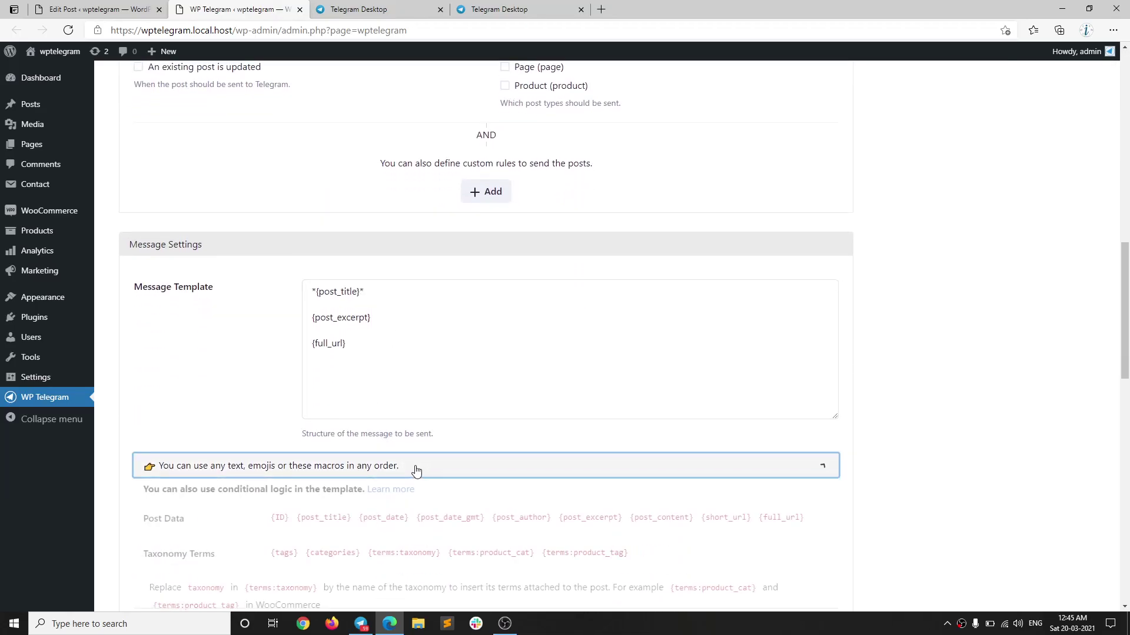
scroll(416, 467, down, 5)
drag(340, 339, 292, 335)
drag(545, 335, 736, 334)
scroll(461, 355, down, 4)
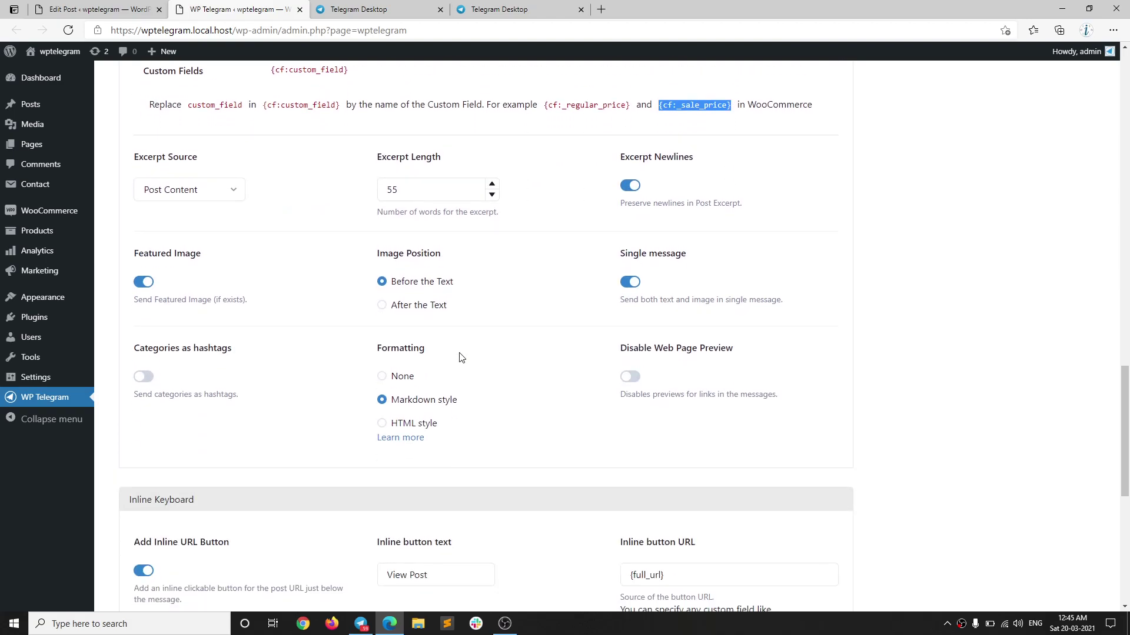
scroll(459, 355, up, 11)
scroll(380, 351, down, 5)
scroll(388, 351, up, 18)
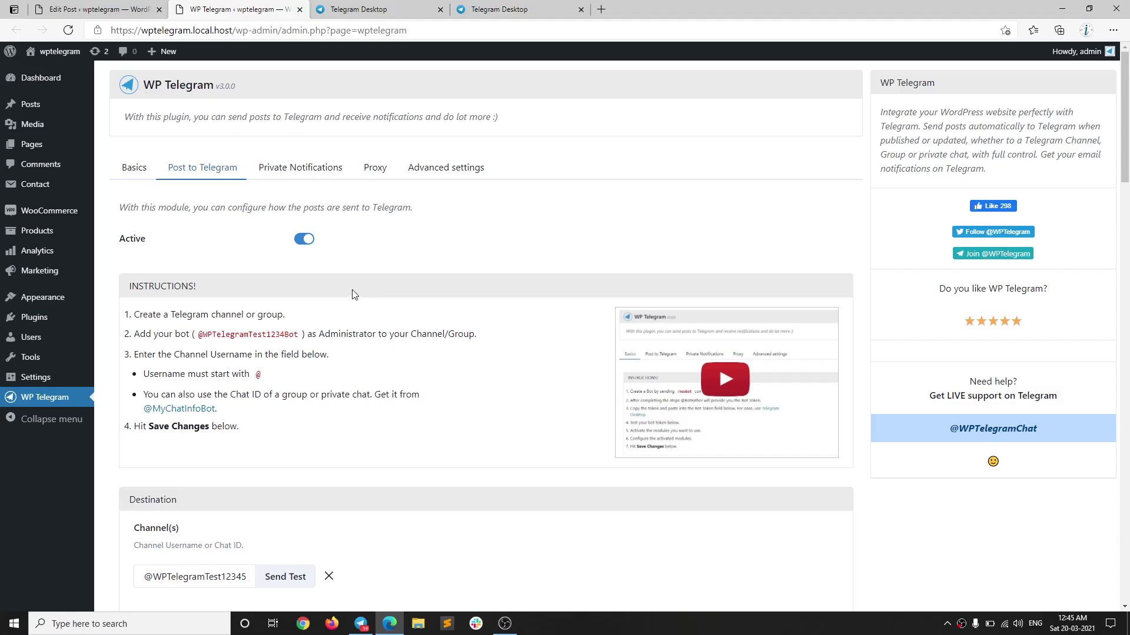
- Look at the Private Notifications and Proxy modules and return to the Post to Telegram settings
click(298, 172)
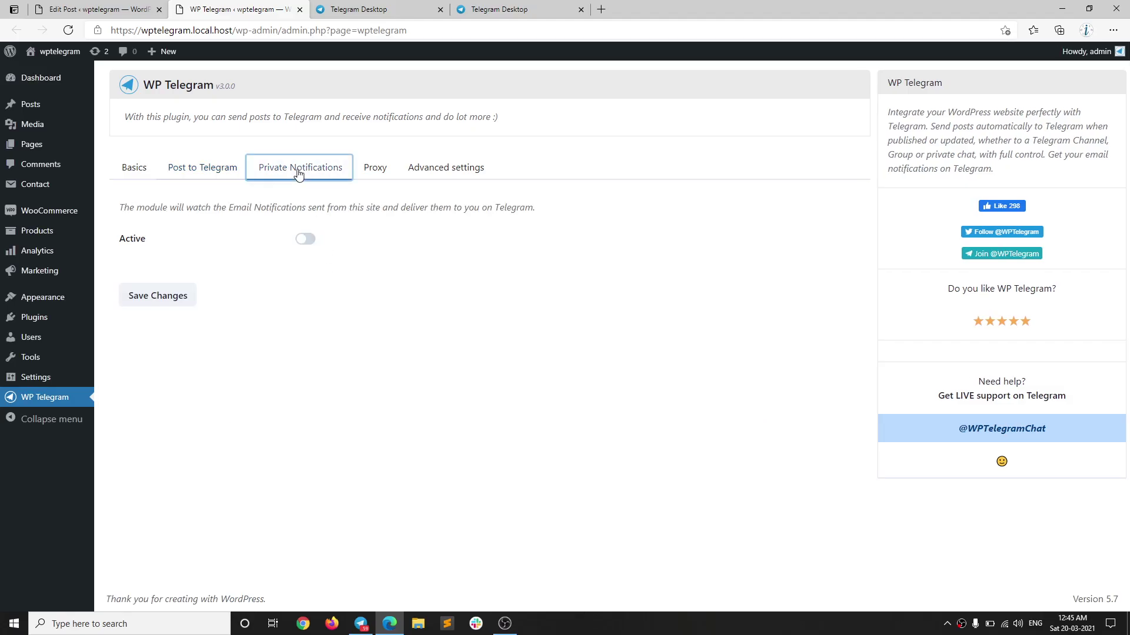
click(374, 177)
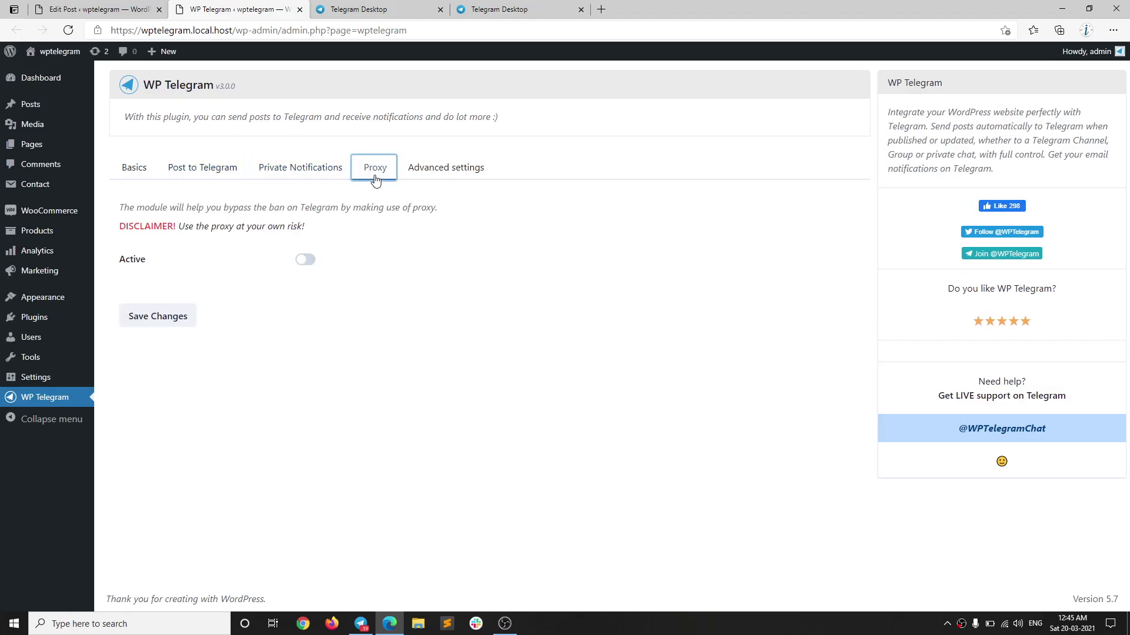
click(299, 177)
click(211, 172)
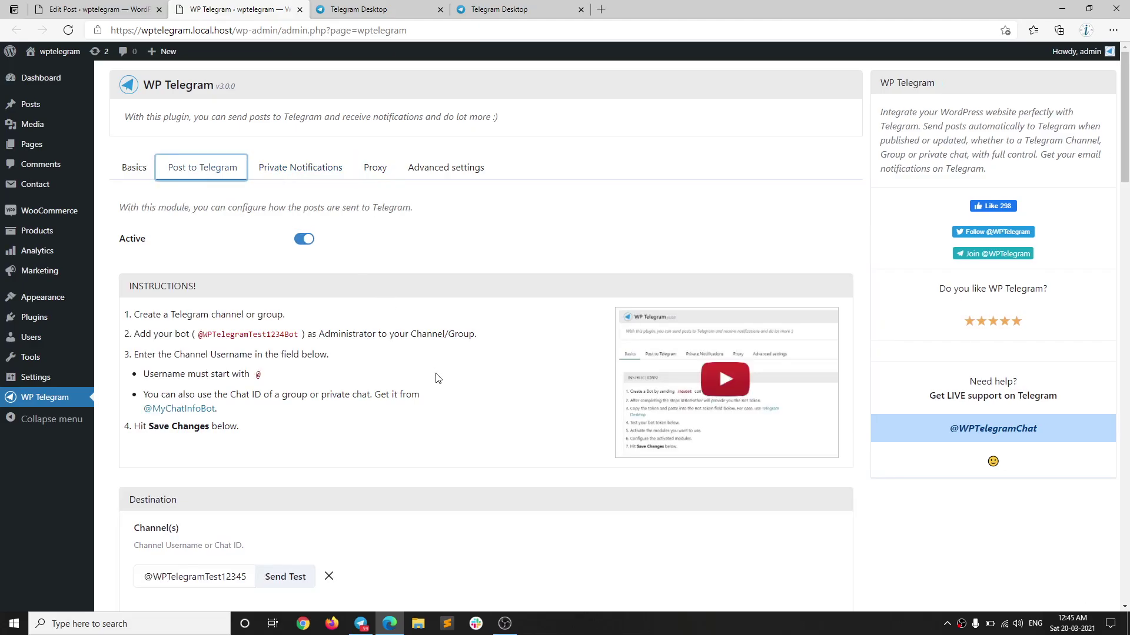